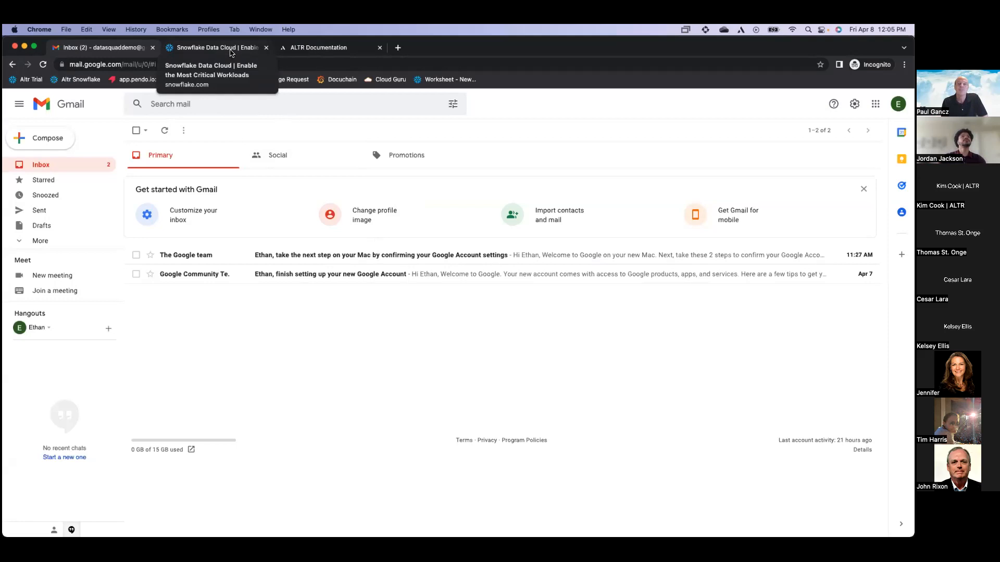
Switch from the Gmail inbox to the Snowflake homepage tab
click(232, 49)
Start the free trial signup and enter first name, last name, email, and company ALTR
mouse_move(363, 192)
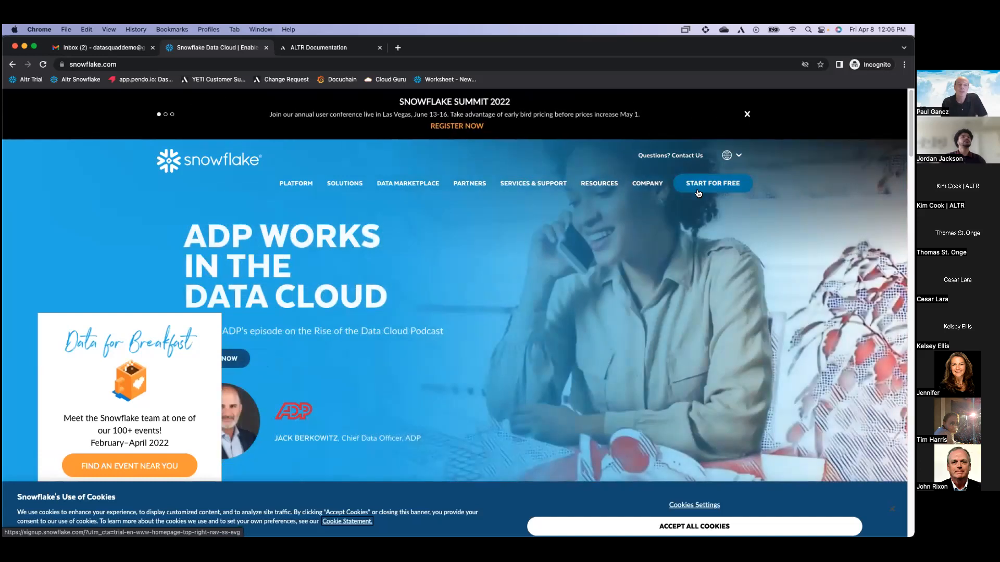
click(705, 188)
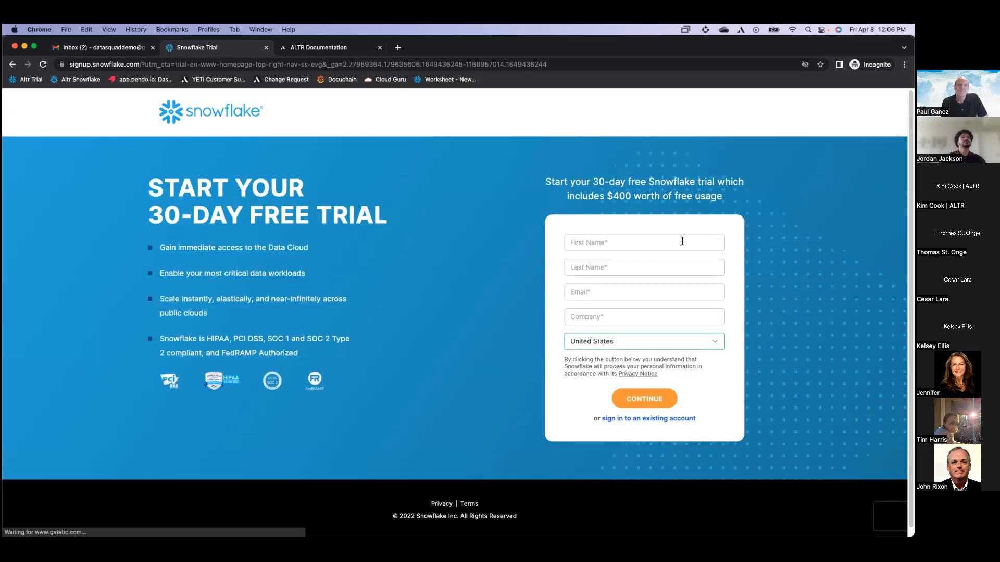
click(682, 241)
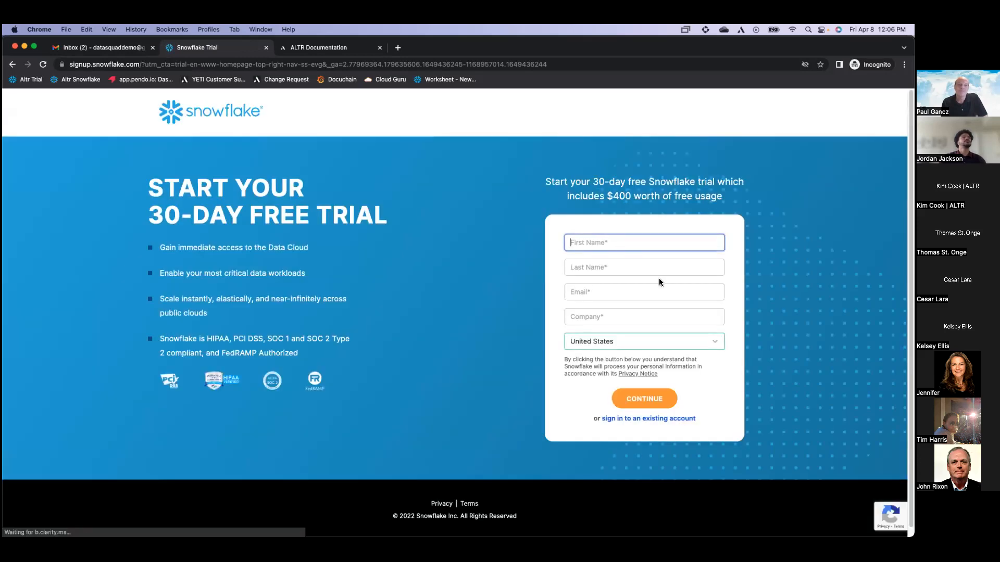
key(Tab)
key(Tab)
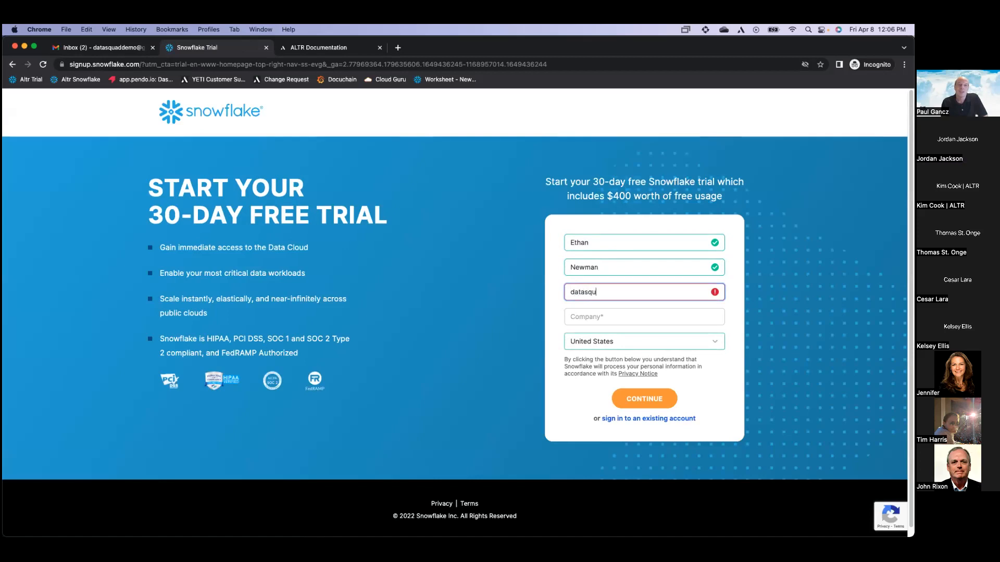
key(Tab)
text(ALTR)
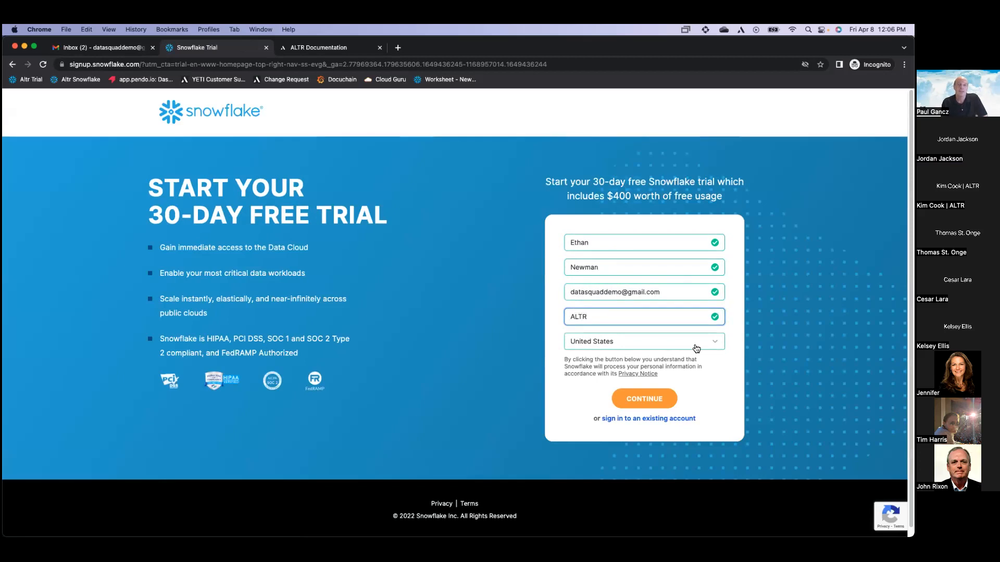
click(645, 398)
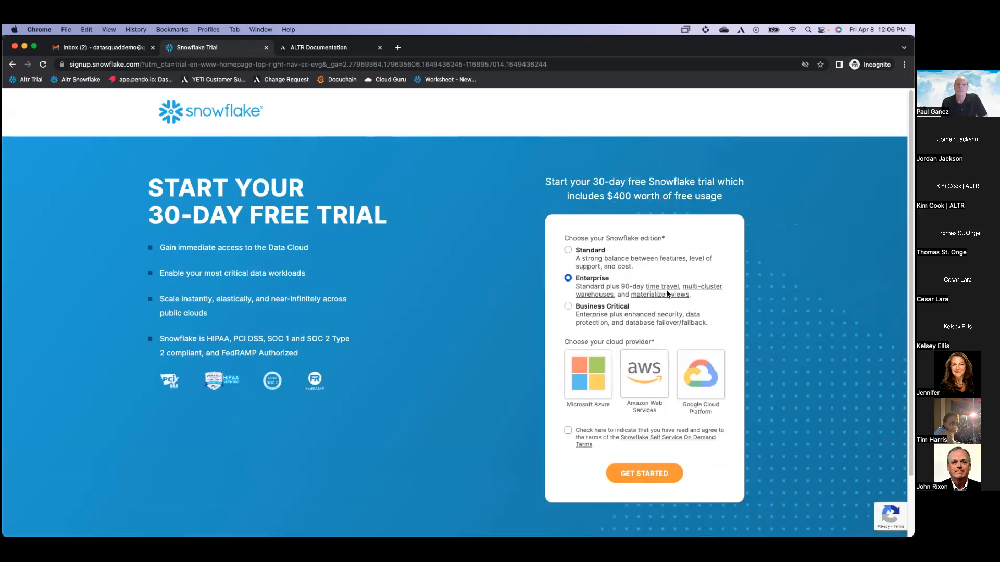
Choose Amazon Web Services as the cloud provider, accept the terms, and submit the signup
click(651, 370)
click(568, 456)
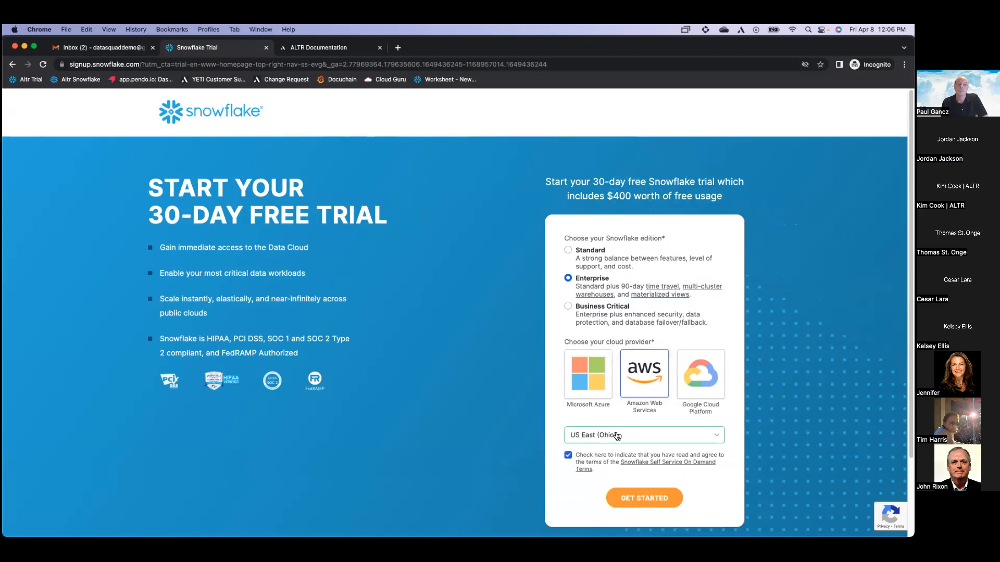
scroll(617, 431, down, 2)
click(644, 446)
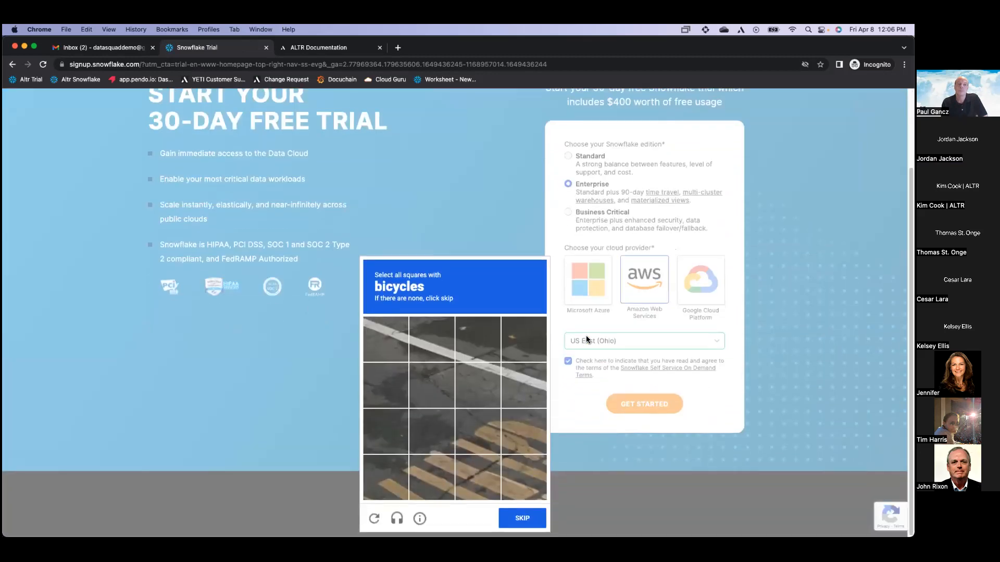
Solve the reCAPTCHA by marking the motorcycle squares and verifying
click(530, 516)
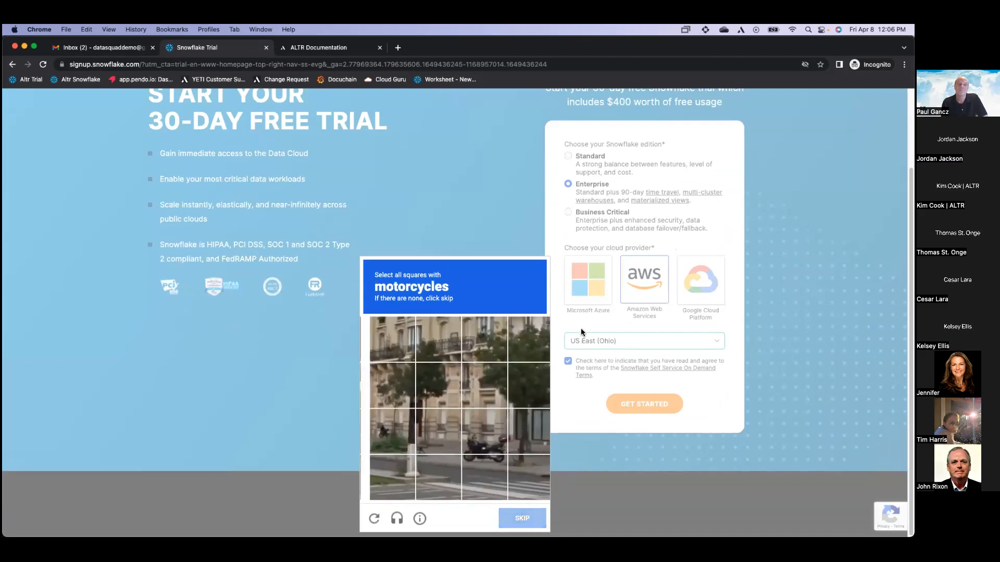
click(479, 431)
click(474, 481)
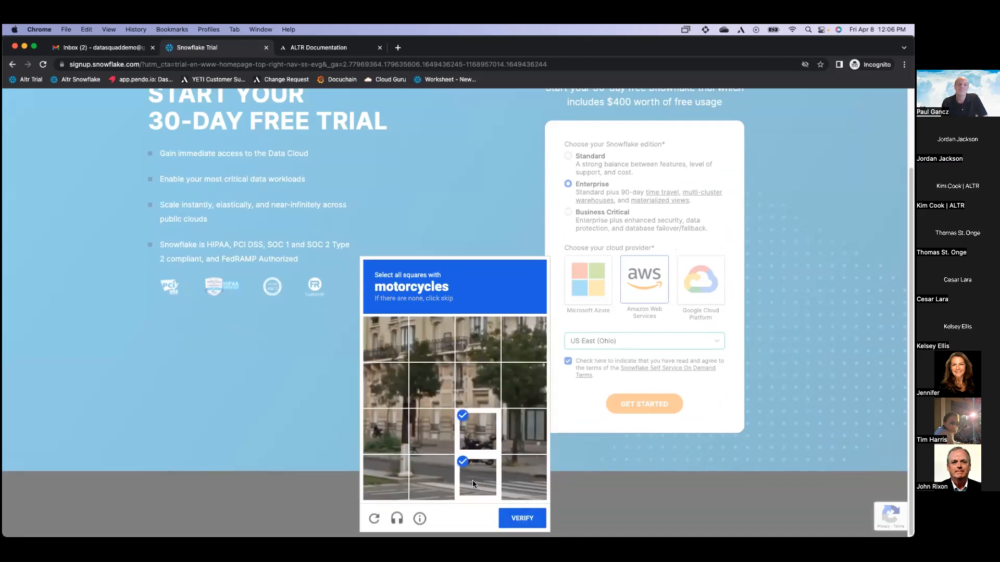
click(371, 440)
click(522, 518)
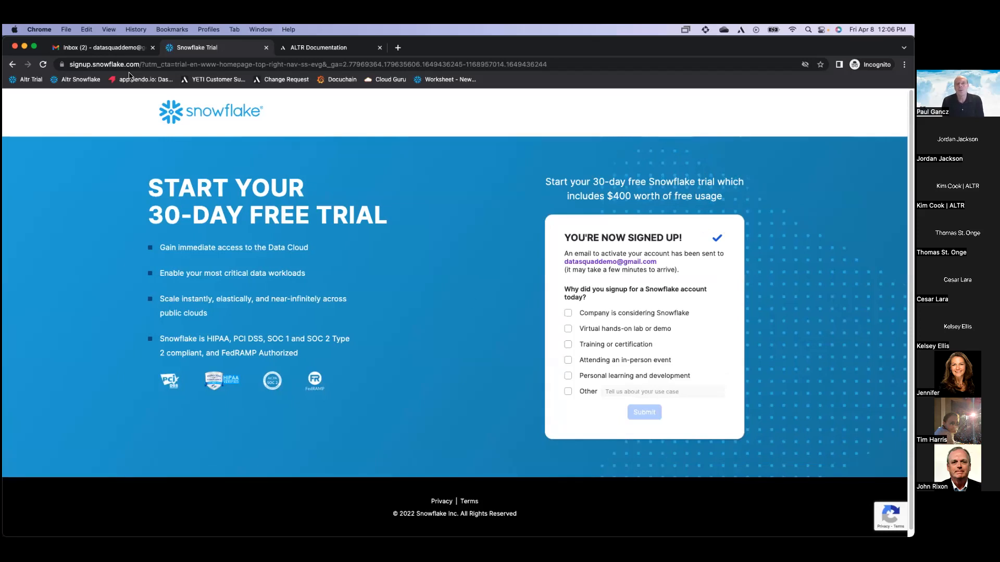
Back in Gmail, refresh the inbox and check the signed-in Google account
click(116, 50)
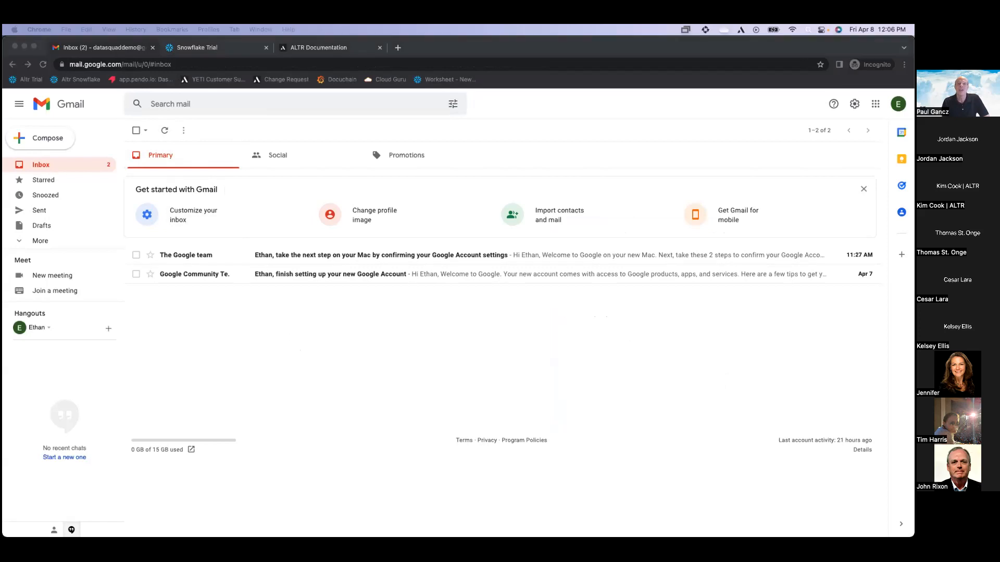
click(165, 130)
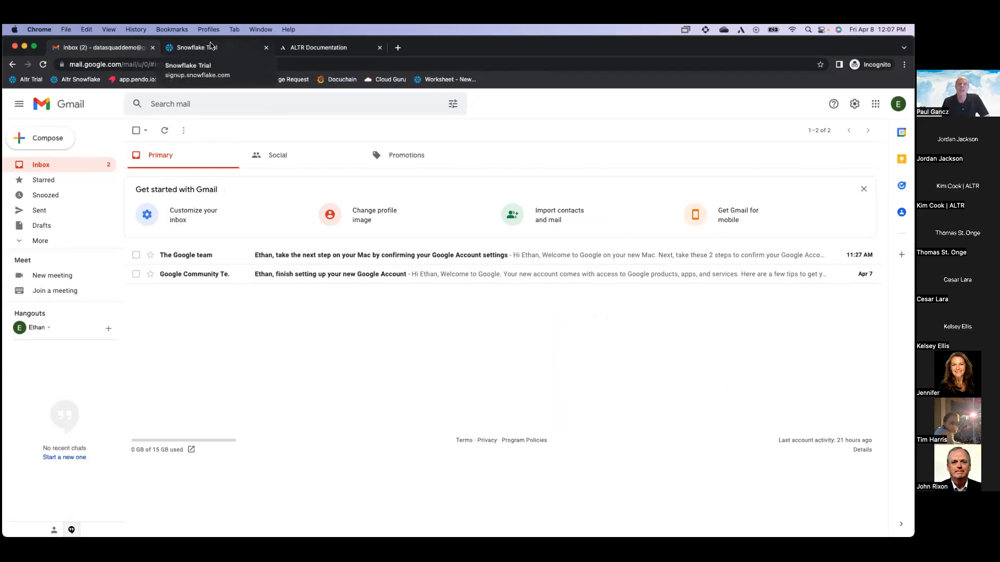
click(898, 103)
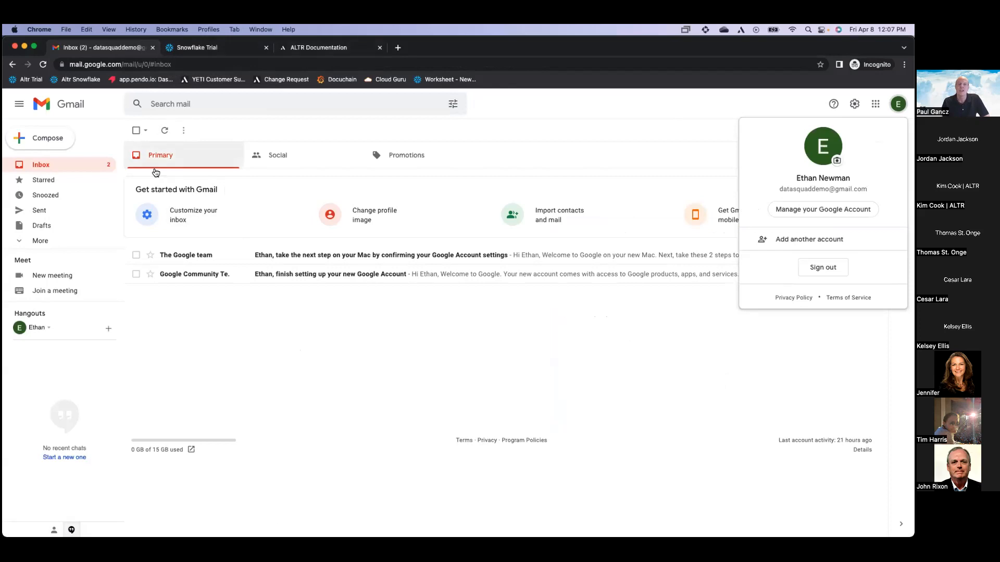
click(163, 132)
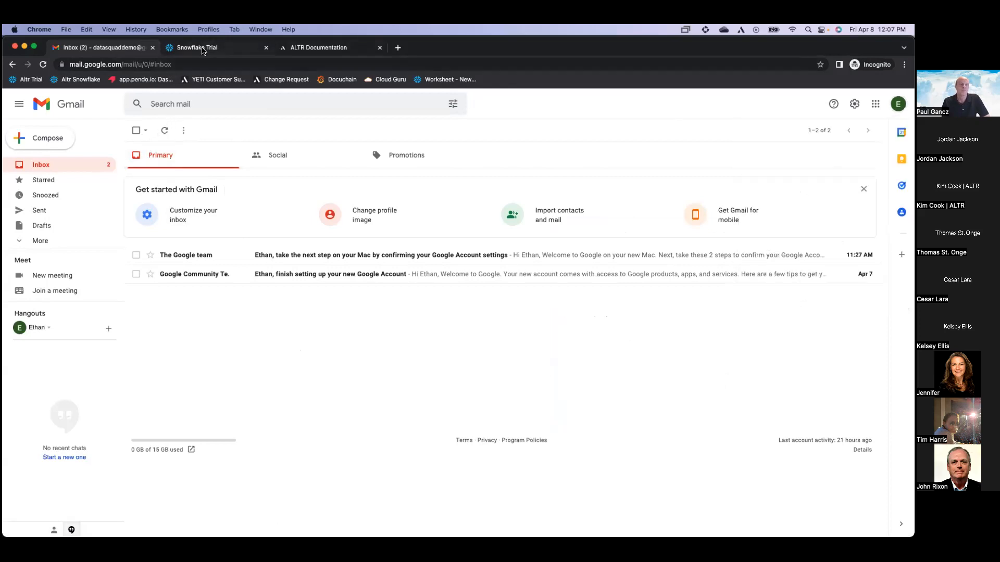
click(204, 51)
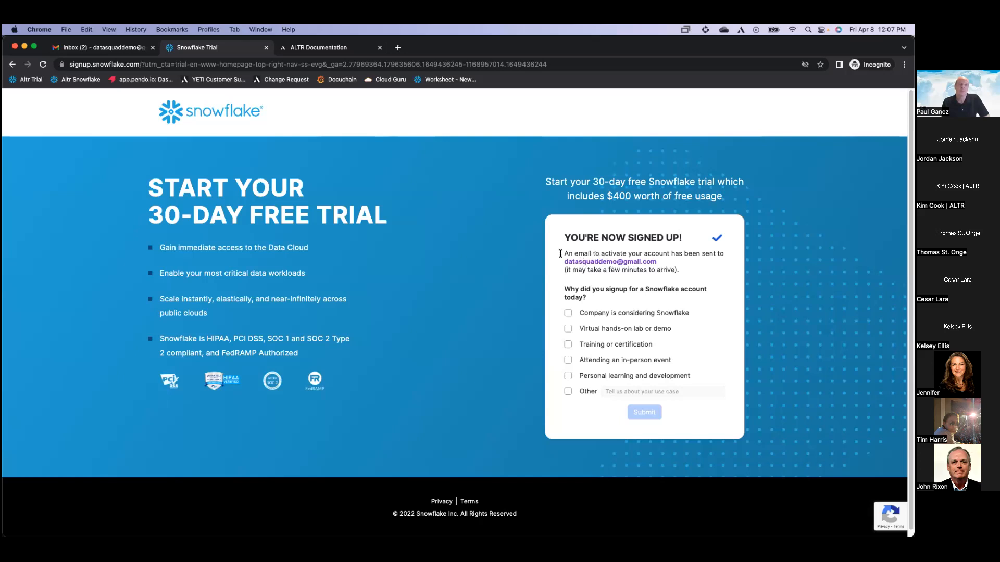
click(111, 53)
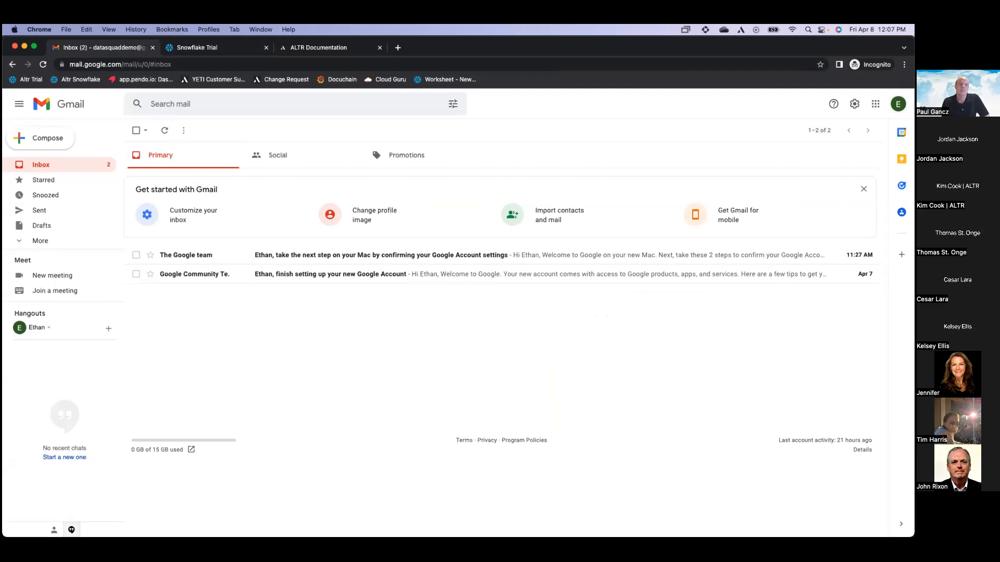
Select the account's email address, recheck the signup confirmation, and reload the inbox
click(898, 103)
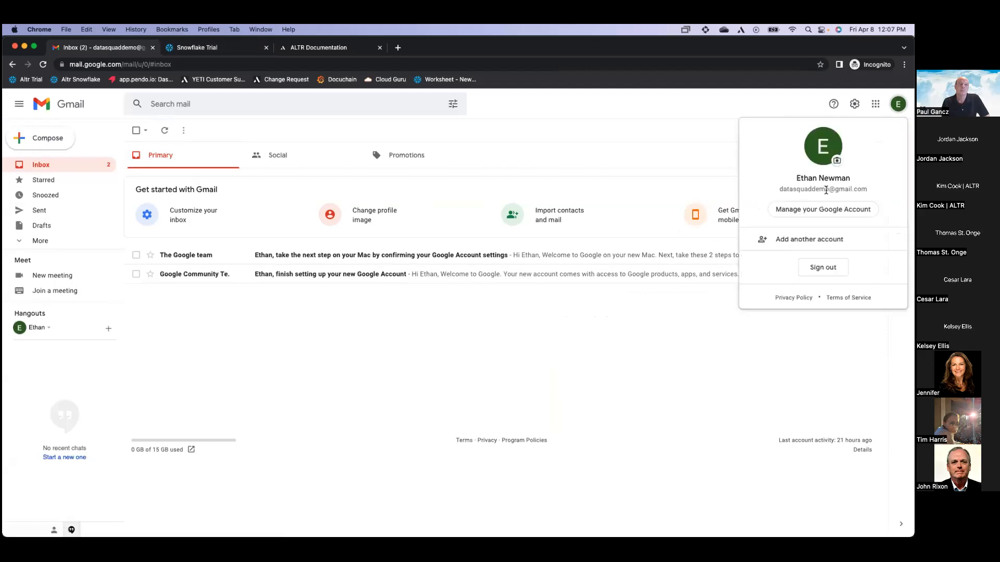
drag(828, 190, 776, 193)
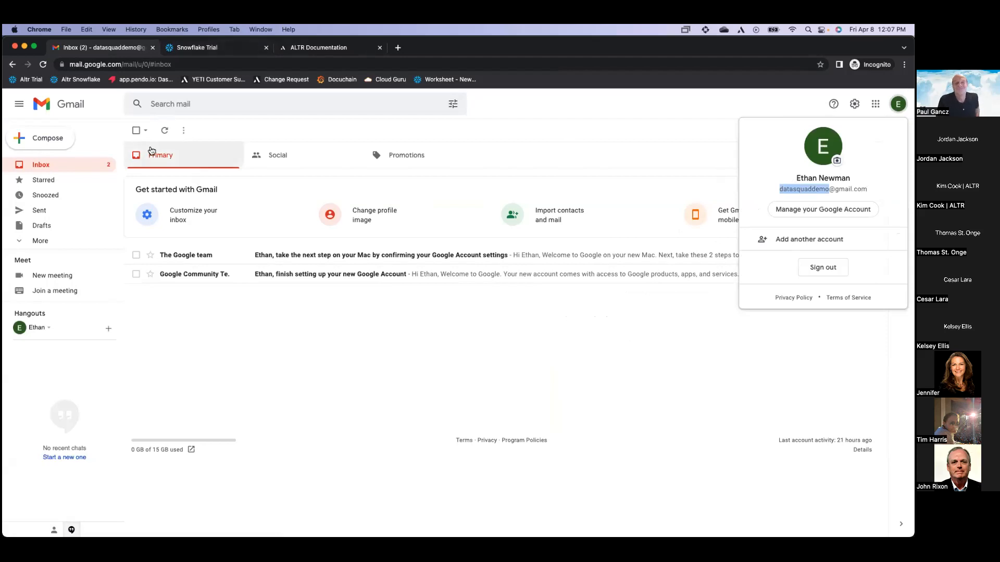
click(164, 130)
click(213, 50)
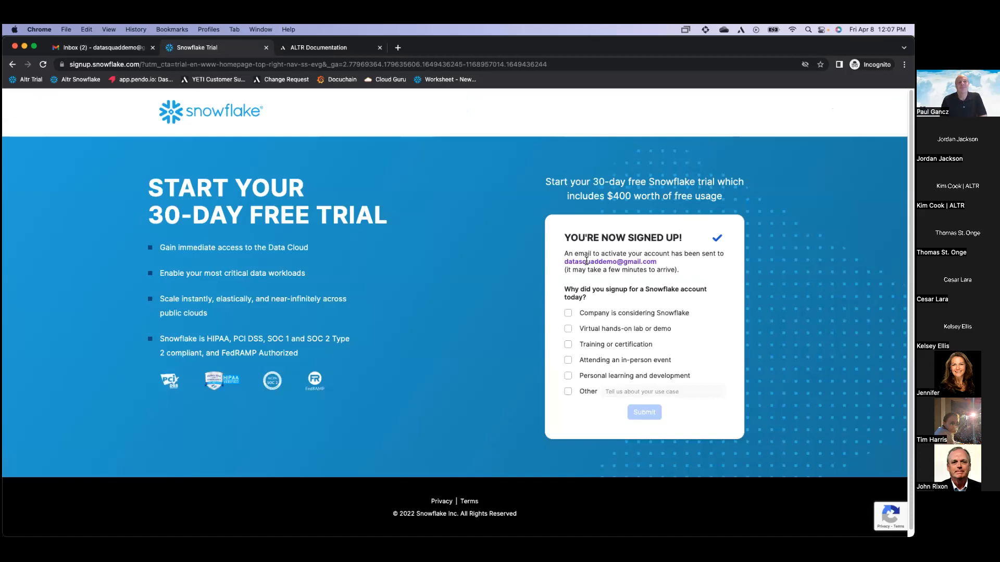
click(92, 52)
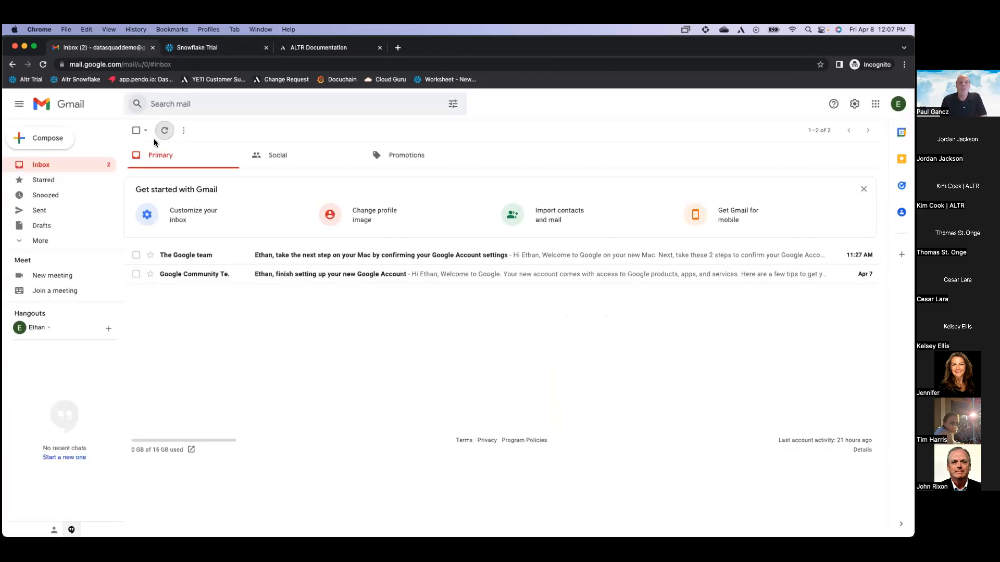
click(165, 131)
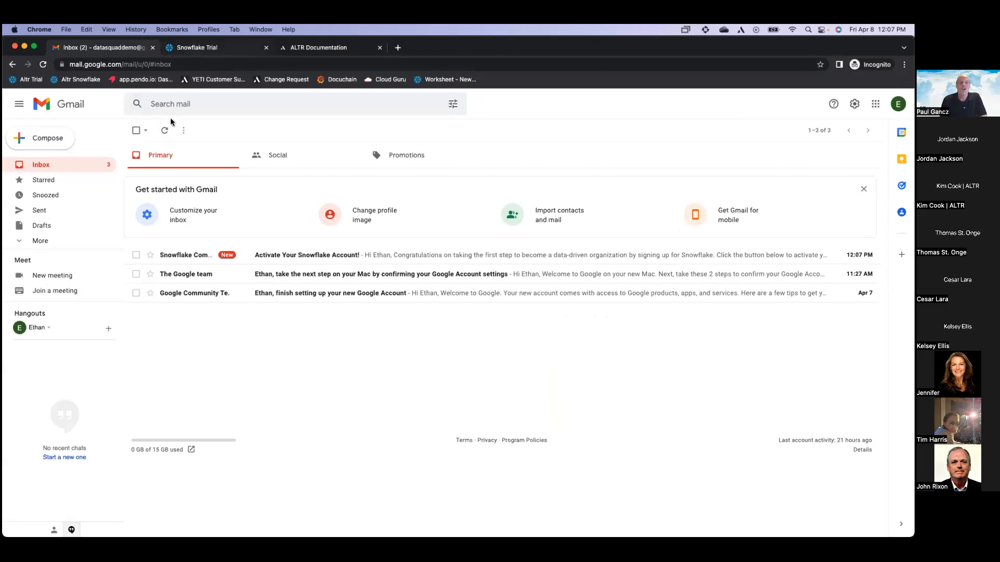
Open the activation email and create the account's username and password
click(199, 256)
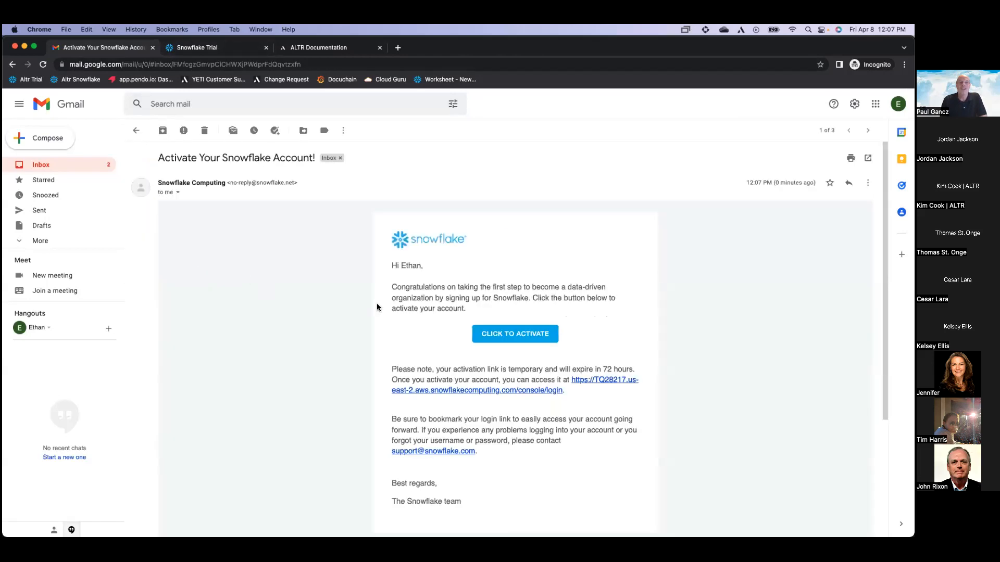
click(492, 337)
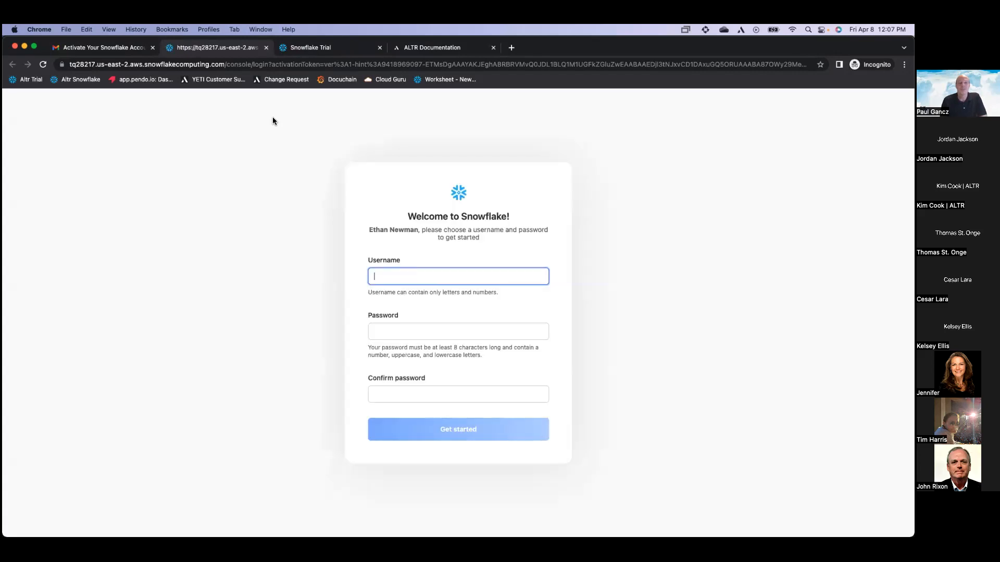
text(datasquad)
key(Tab)
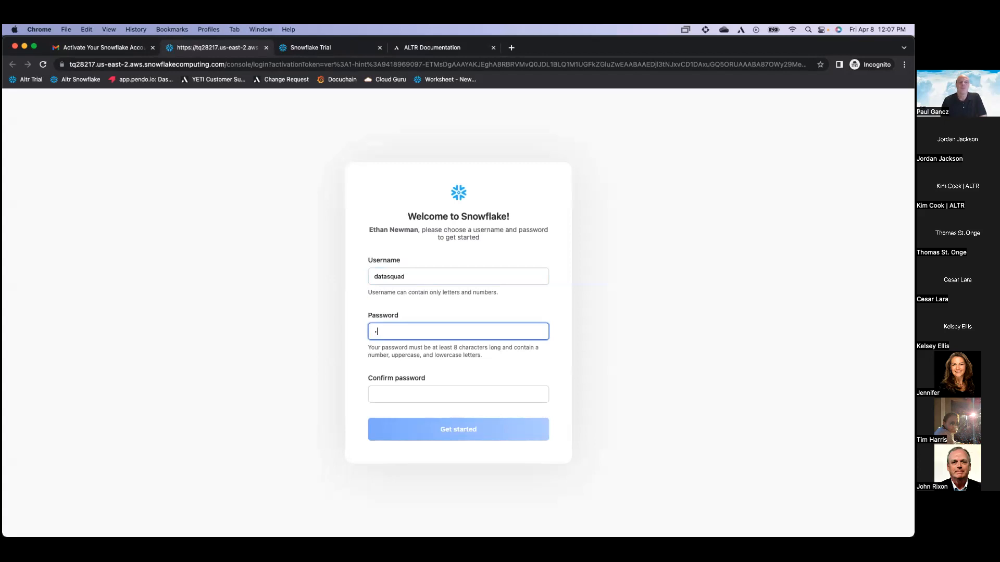
text(•)
key(Tab)
text(•••••)
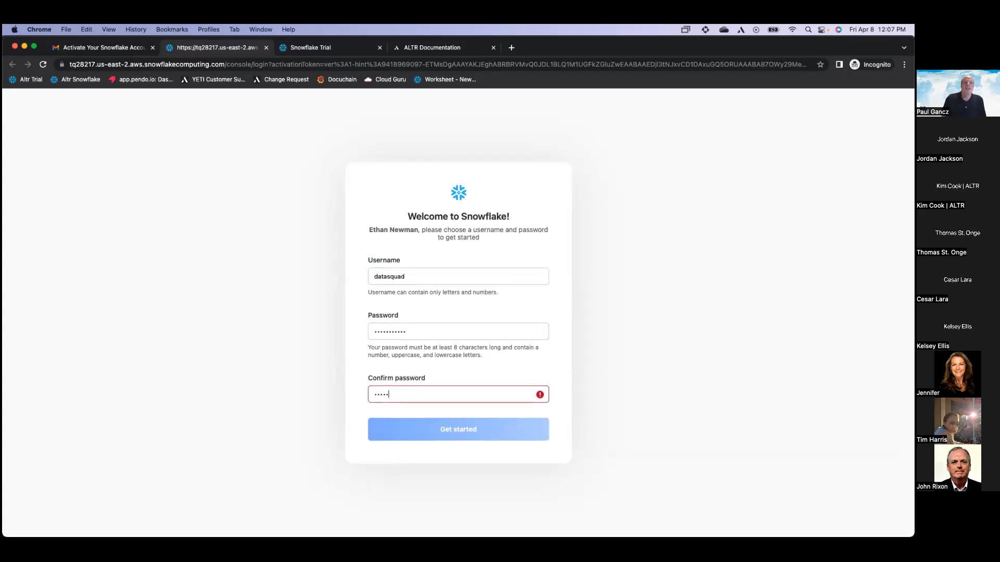
text(••••••)
key(Return)
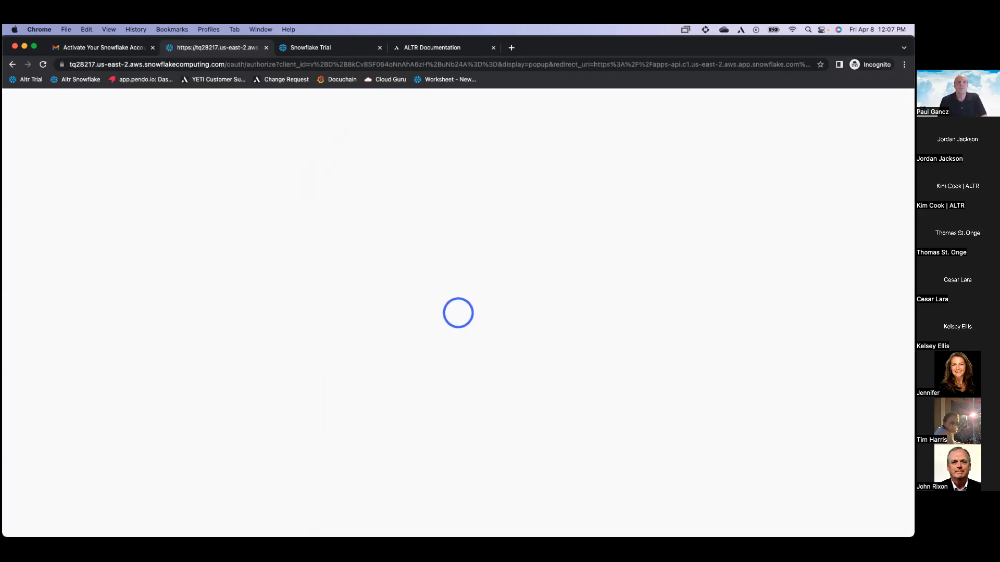
Sign in to Snowflake with the new username and password
text(data)
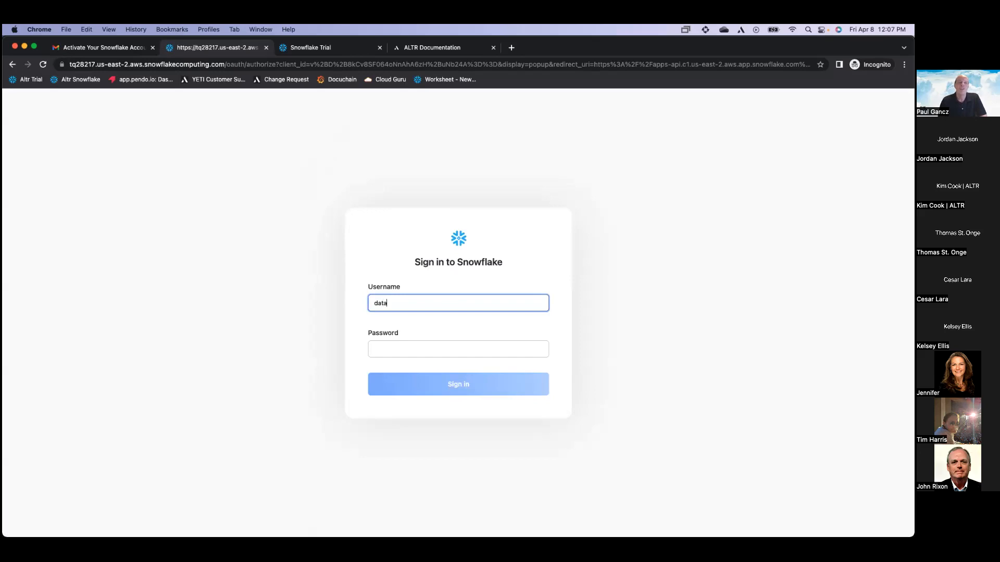
text(squad)
key(Tab)
text(a)
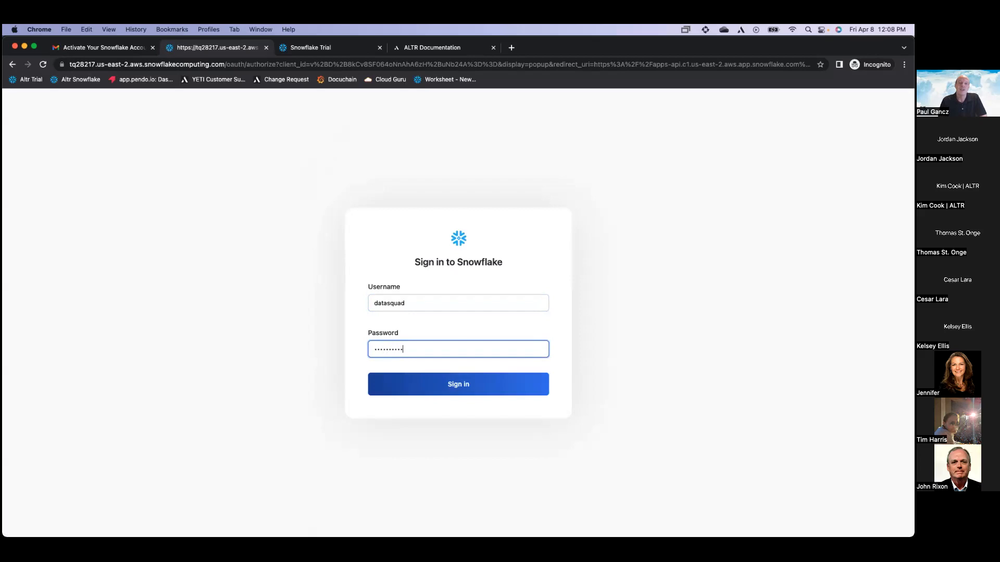
key(Return)
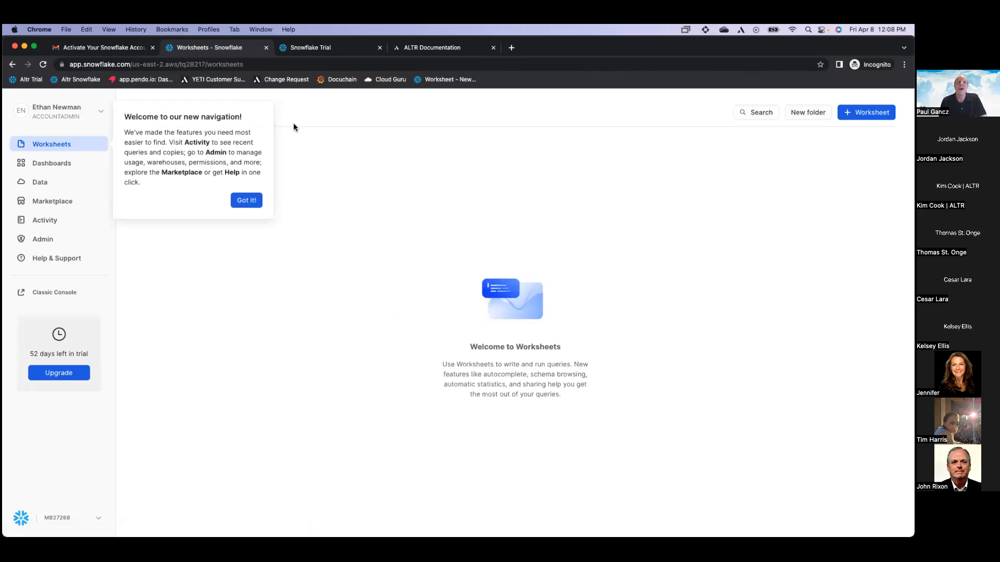
Dismiss the welcome message, switch to the Classic Console, and sign in with the password
click(254, 201)
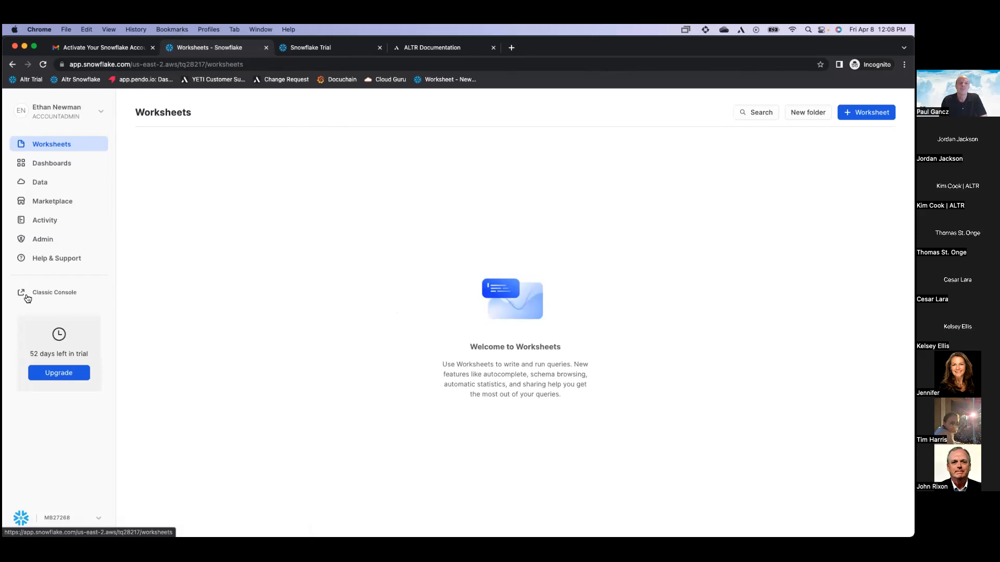
click(69, 294)
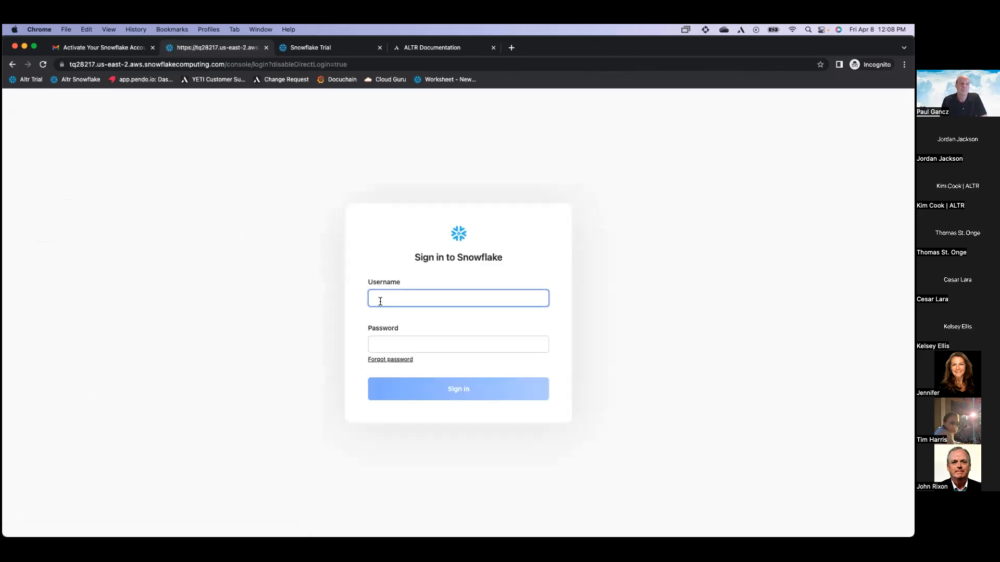
key(Tab)
text(•••)
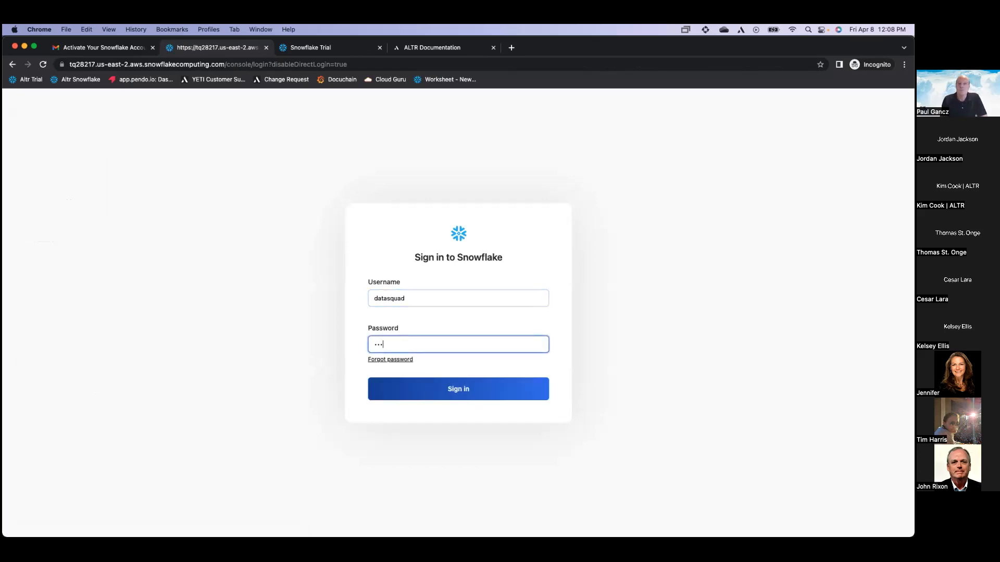
key(Return)
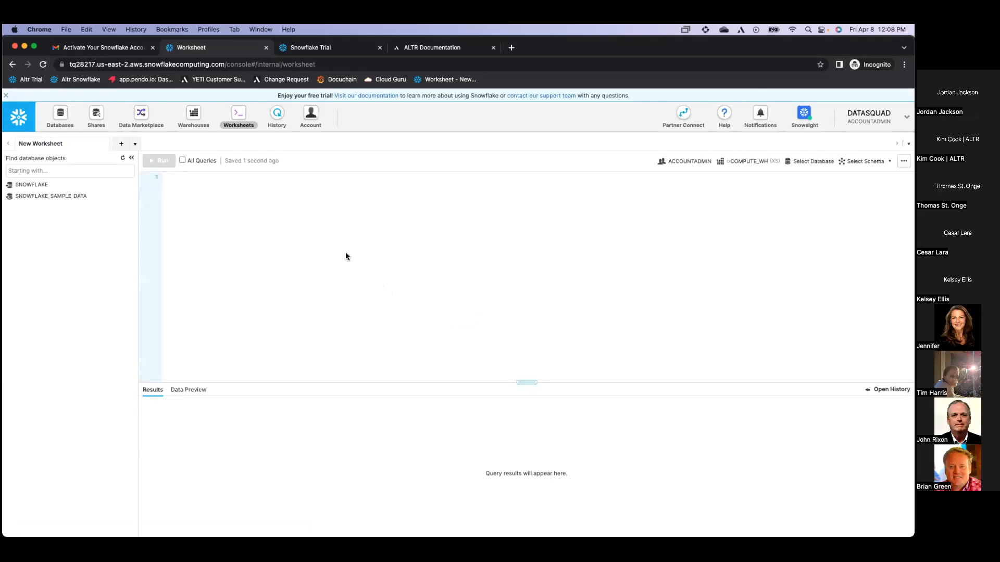
Run 'create database data_squad' in the worksheet and refresh the object list
text(create)
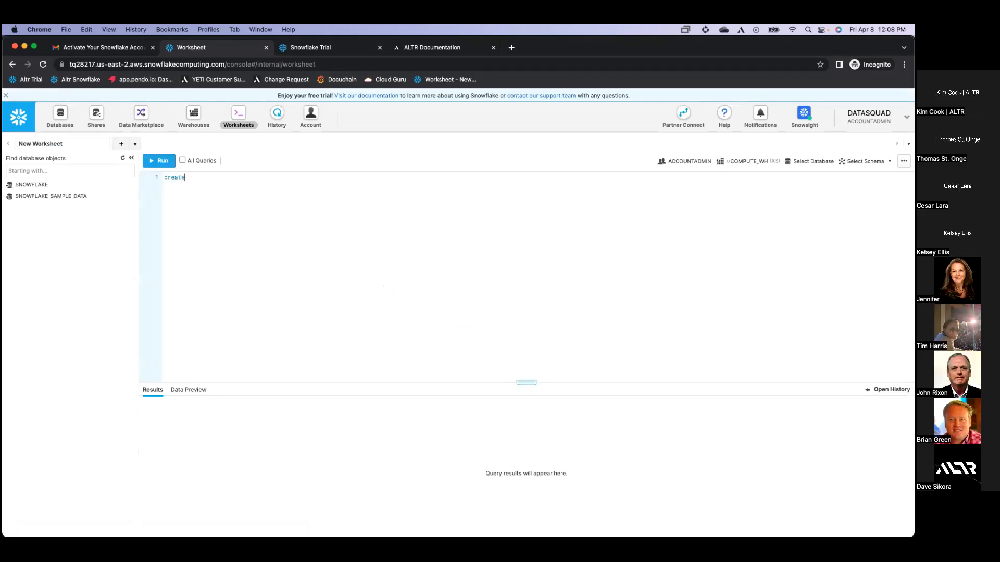
text( database data_squad;)
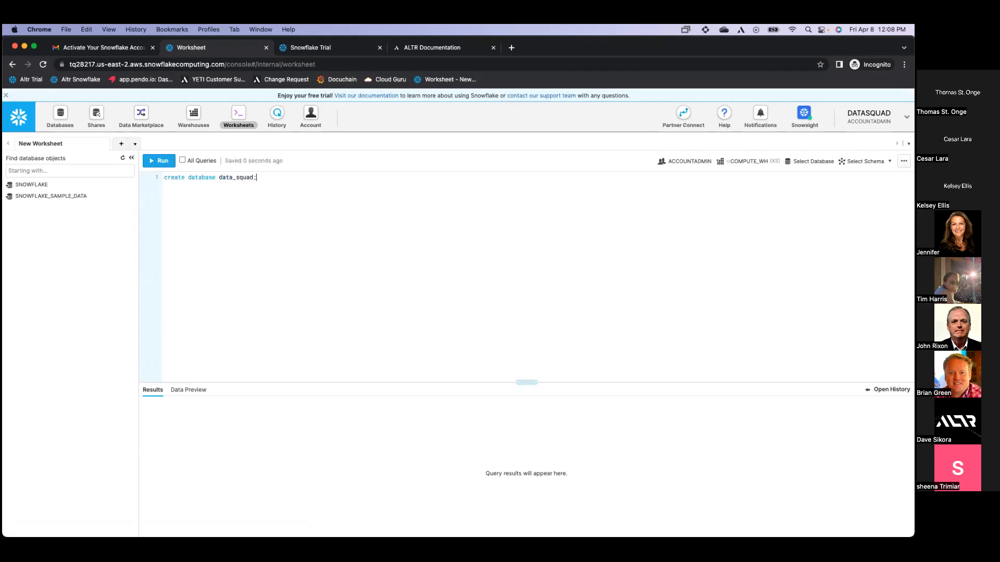
key(super+Return)
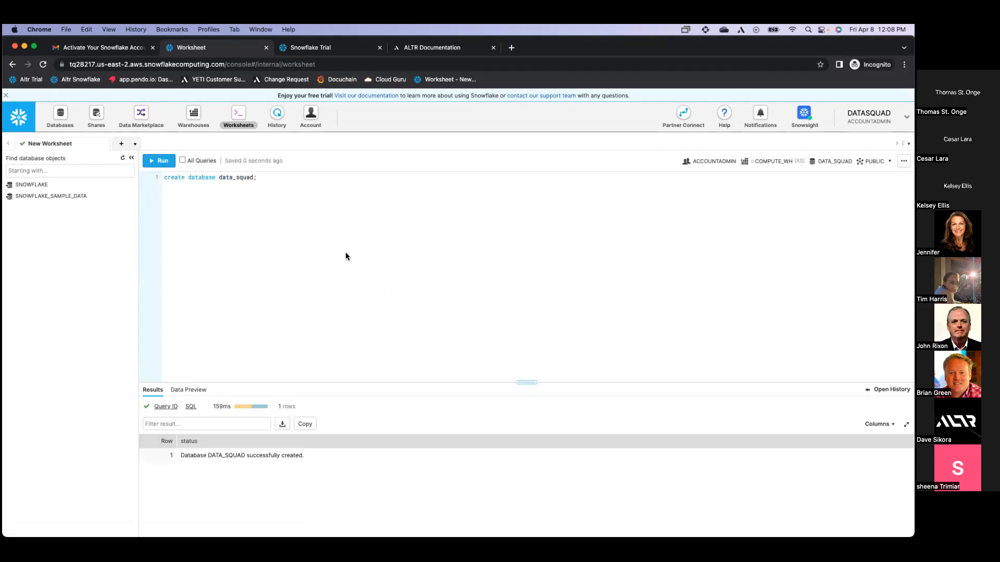
click(122, 158)
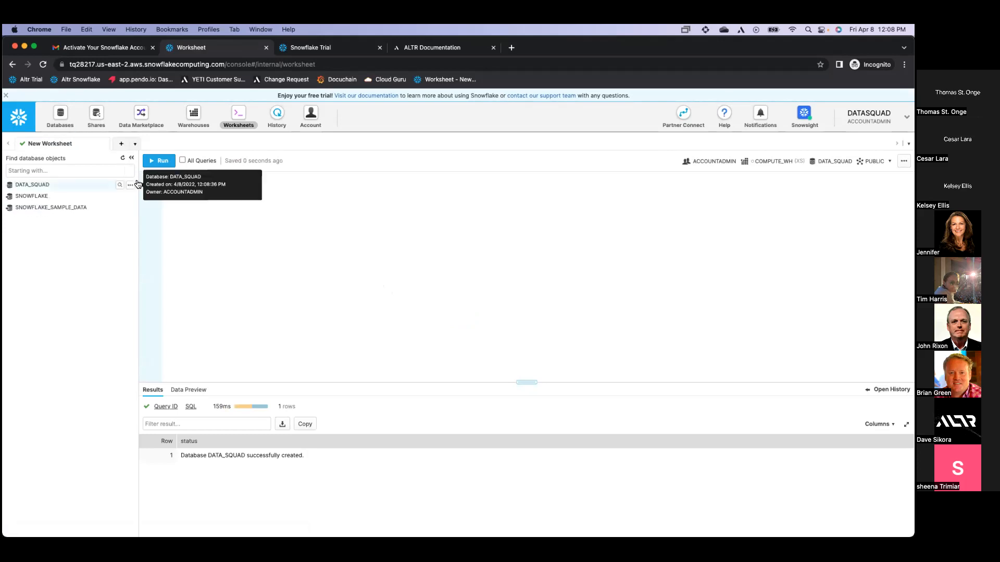
Open DATA_SQUAD's empty tables list, then open and close the new table form
click(67, 121)
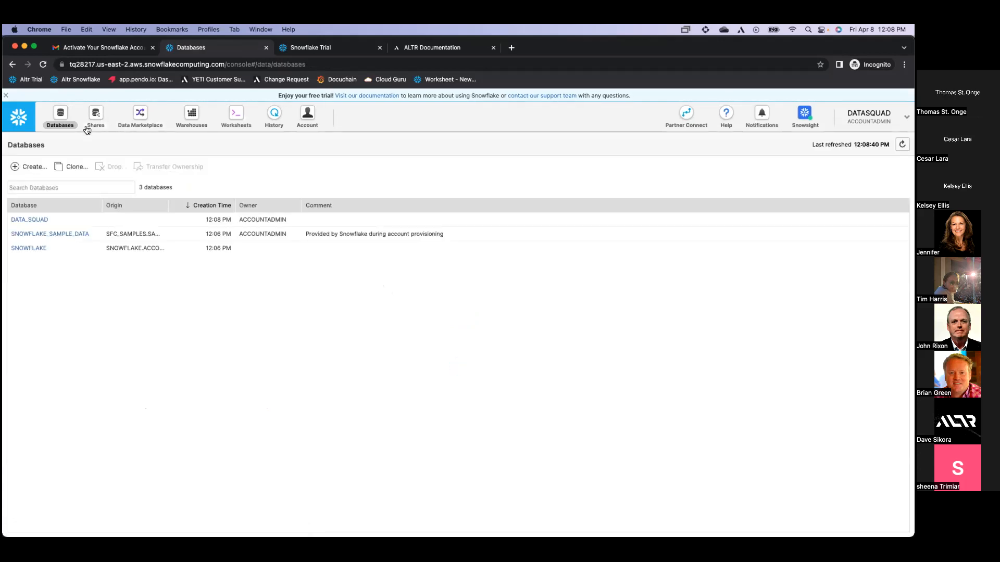
click(42, 223)
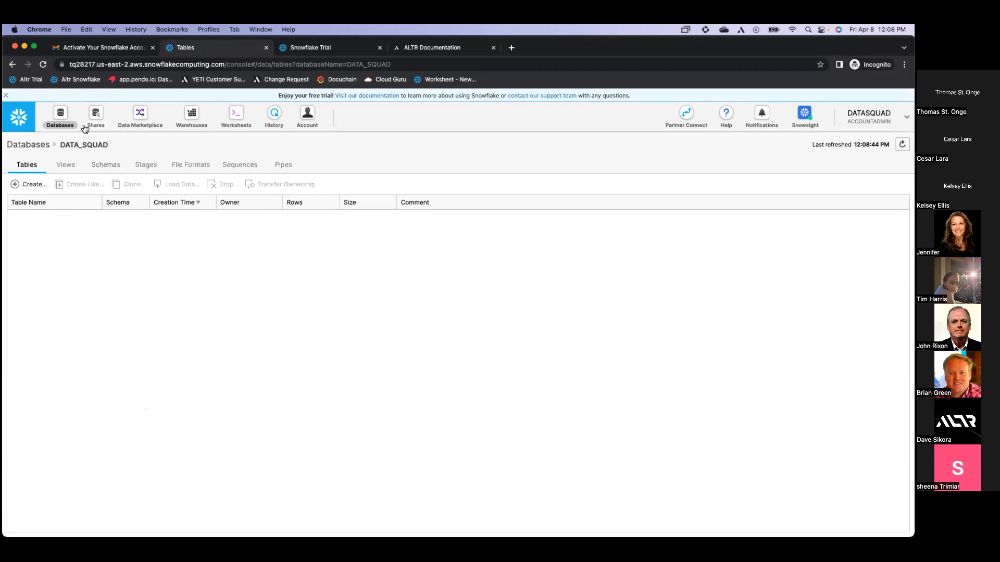
click(45, 145)
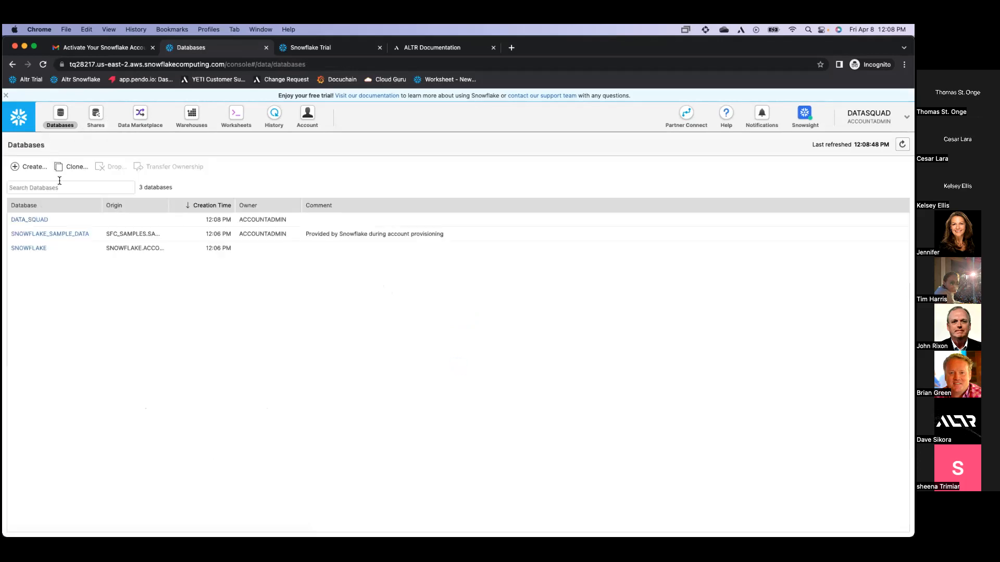
click(46, 222)
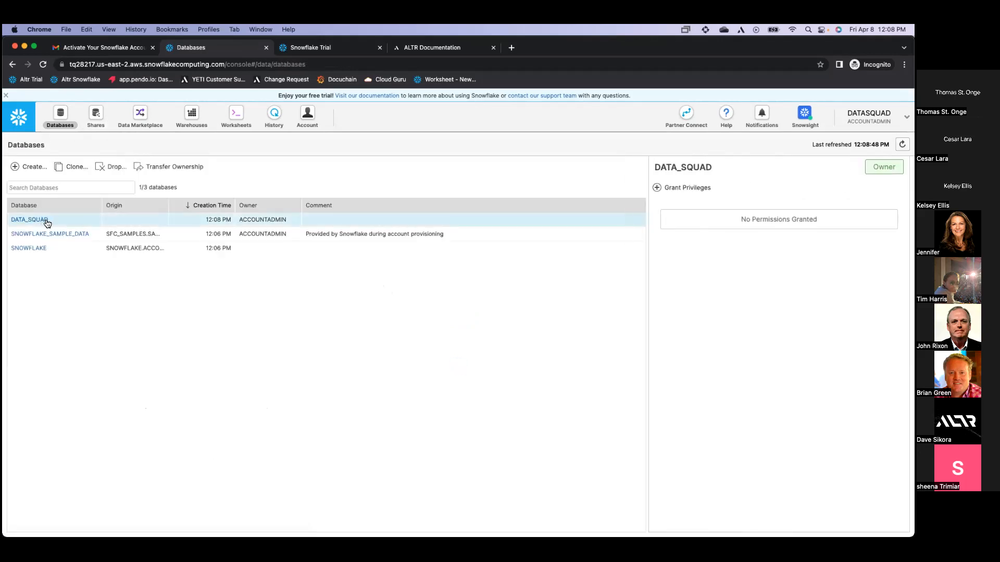
click(47, 221)
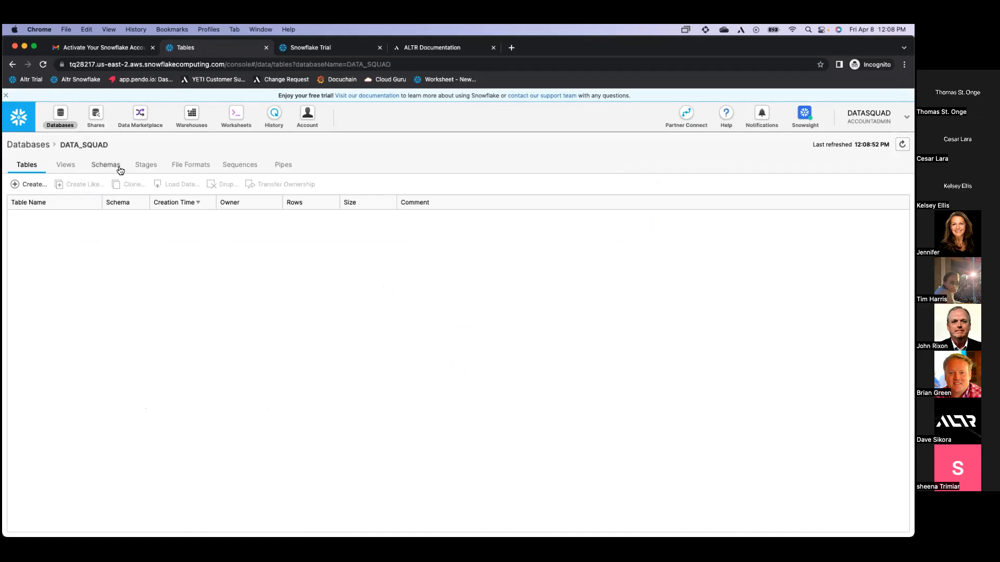
click(33, 185)
click(498, 420)
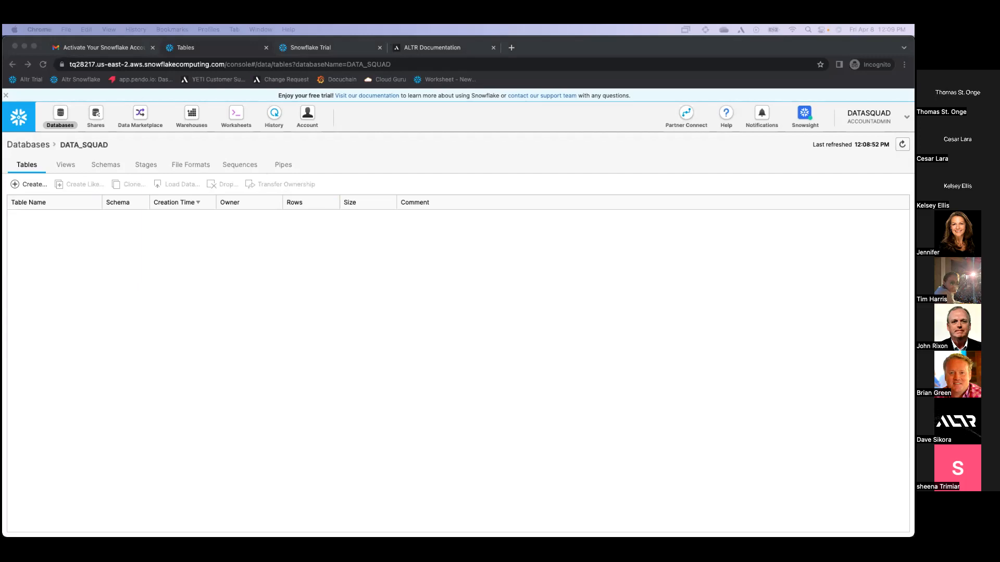
Paste the CSV2 file format statement on worksheet line 3, run it, and reopen DATA_SQUAD
click(235, 114)
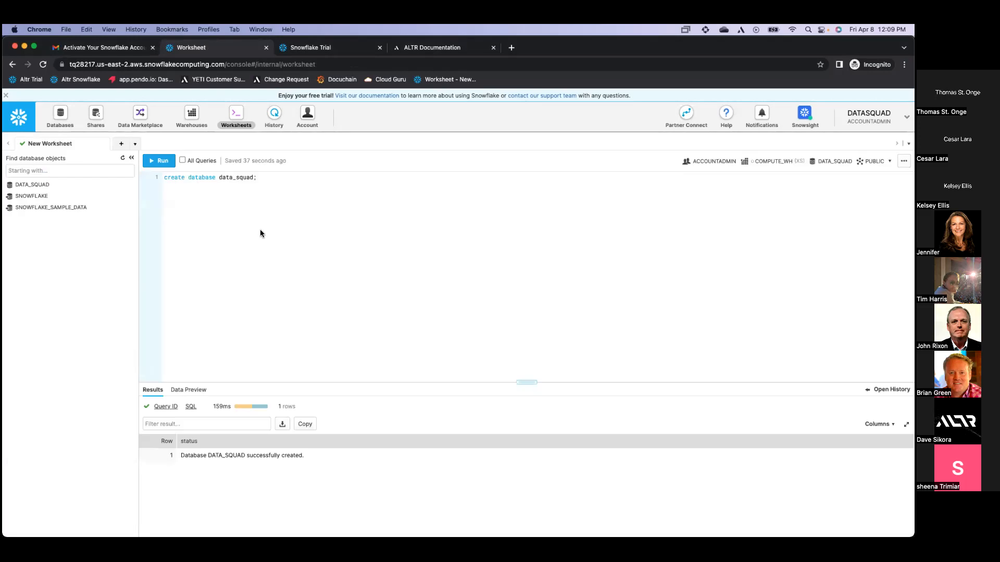
key(cmd+v)
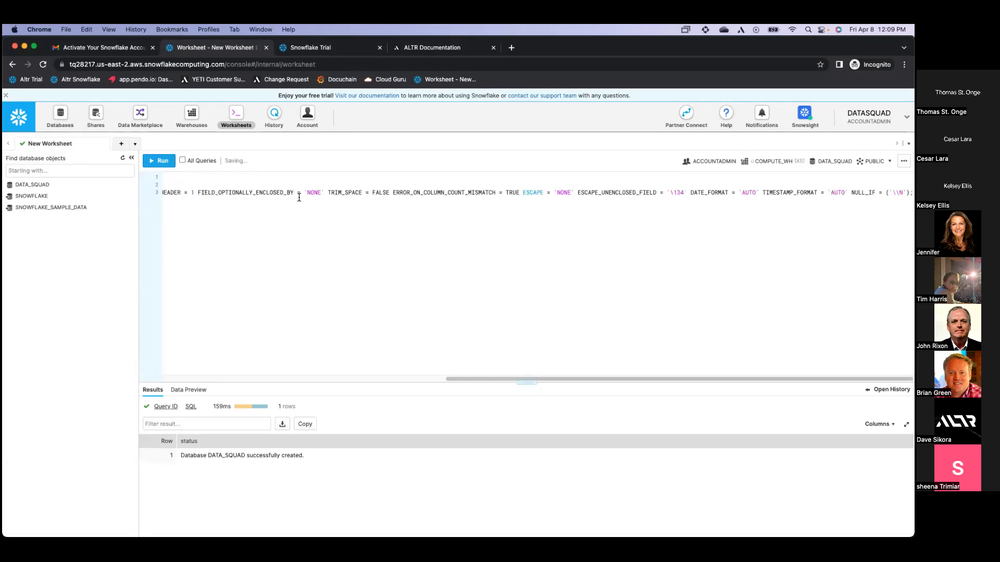
drag(569, 379, 278, 376)
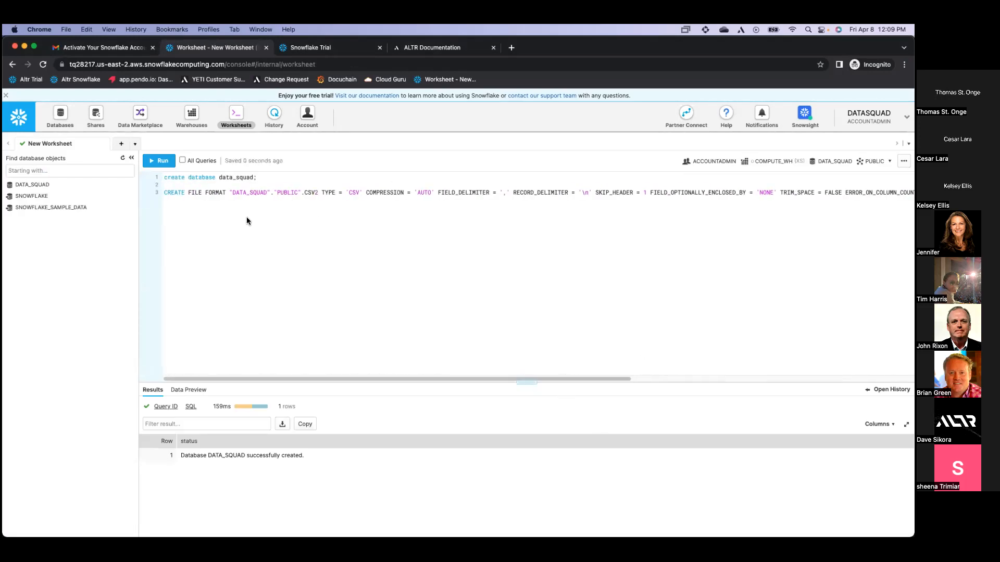
key(cmd+Return)
click(62, 119)
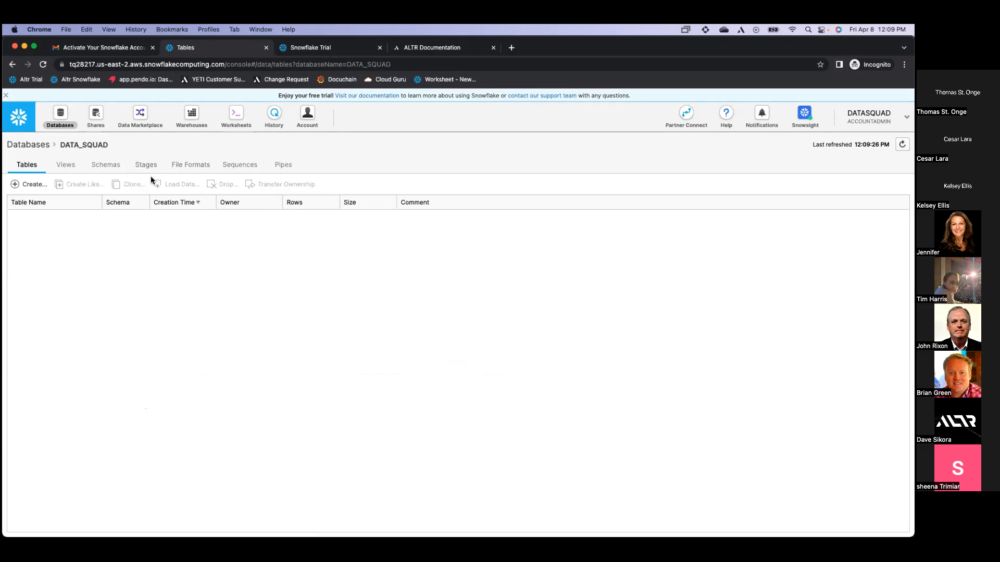
Reopen DATA_SQUAD, start then cancel a new table, and switch back to the worksheet
click(46, 145)
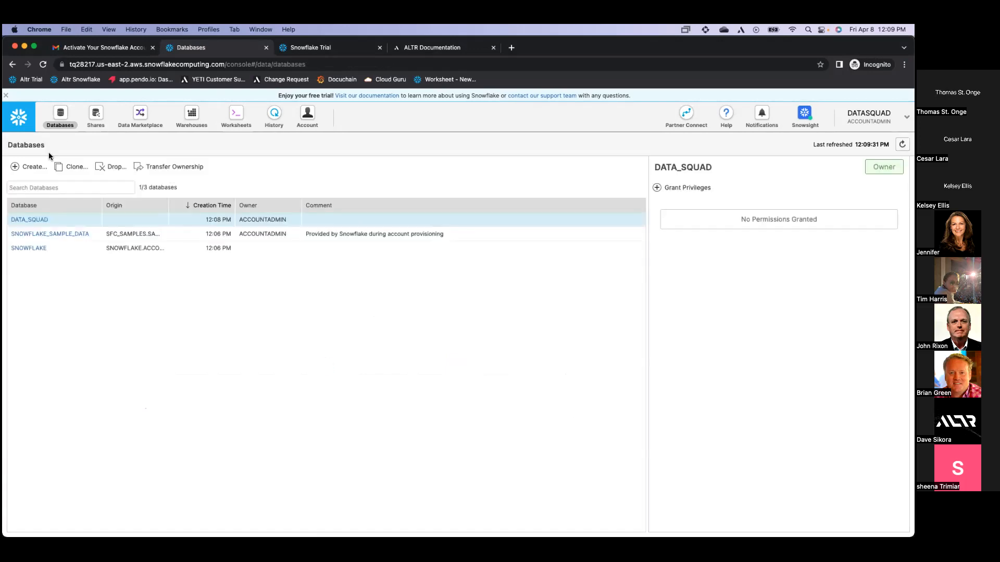
click(36, 220)
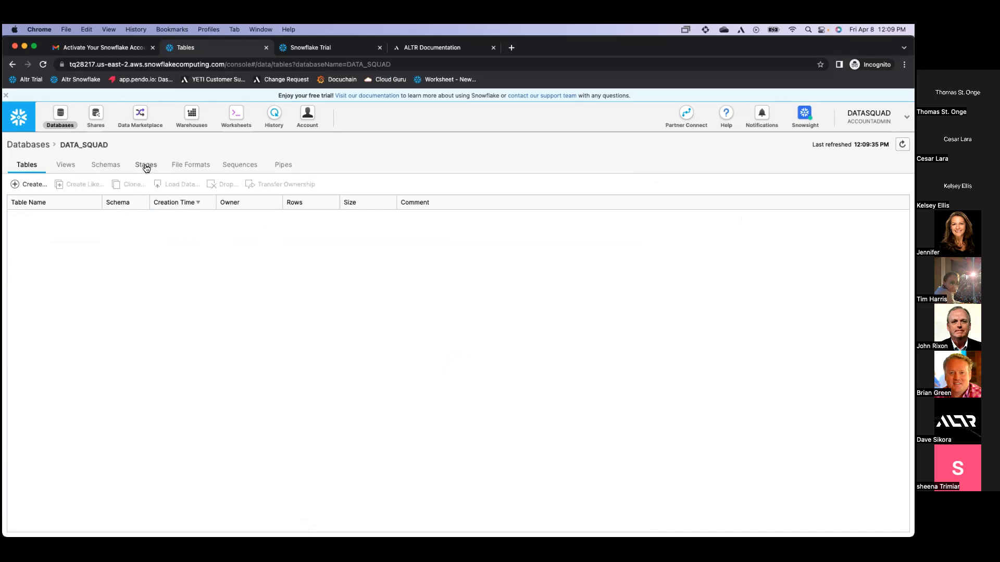
click(31, 188)
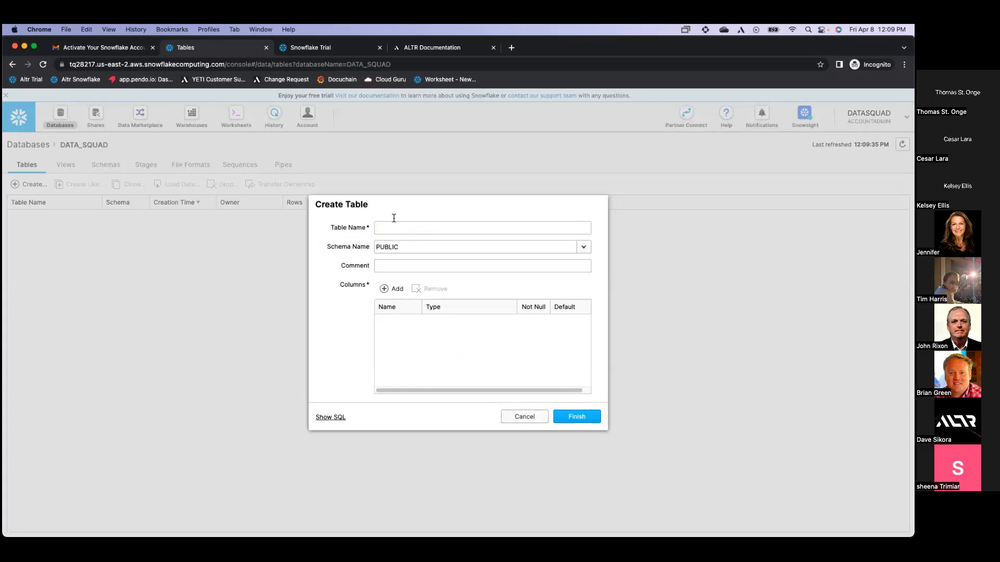
click(535, 420)
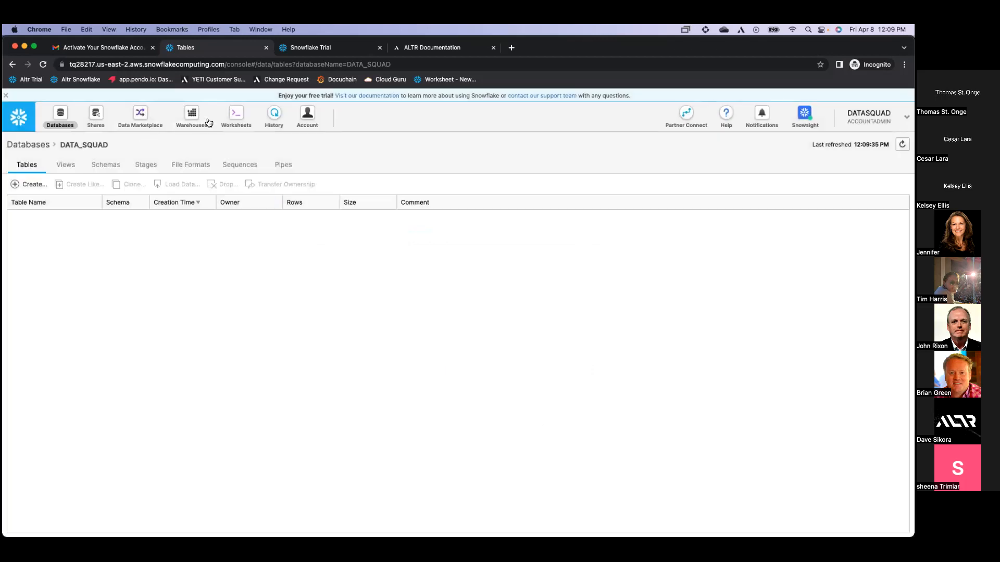
click(231, 119)
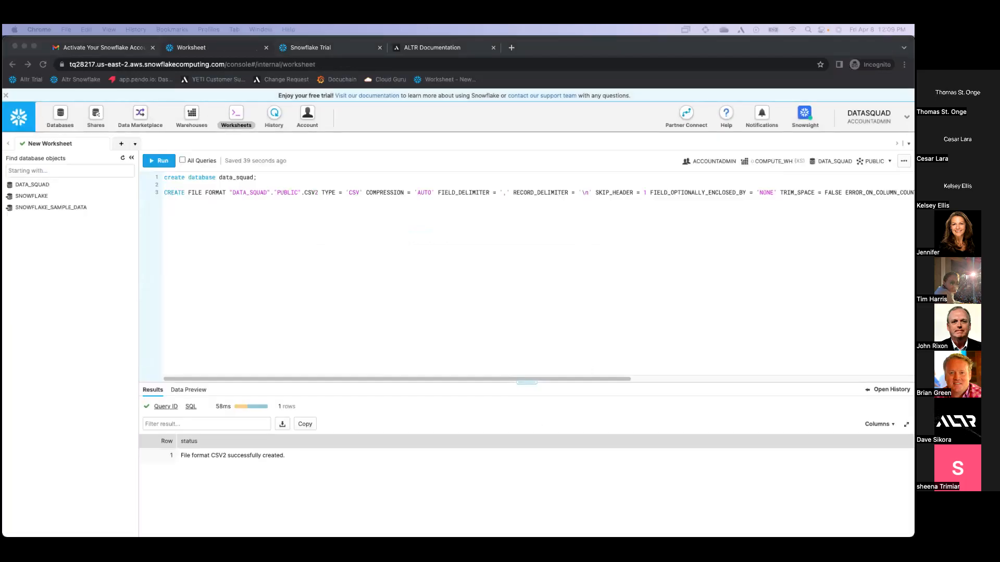
Paste the CUSTOMER_DATA CREATE TABLE script below line 3, remove the 'Create table:' note, and run
click(429, 268)
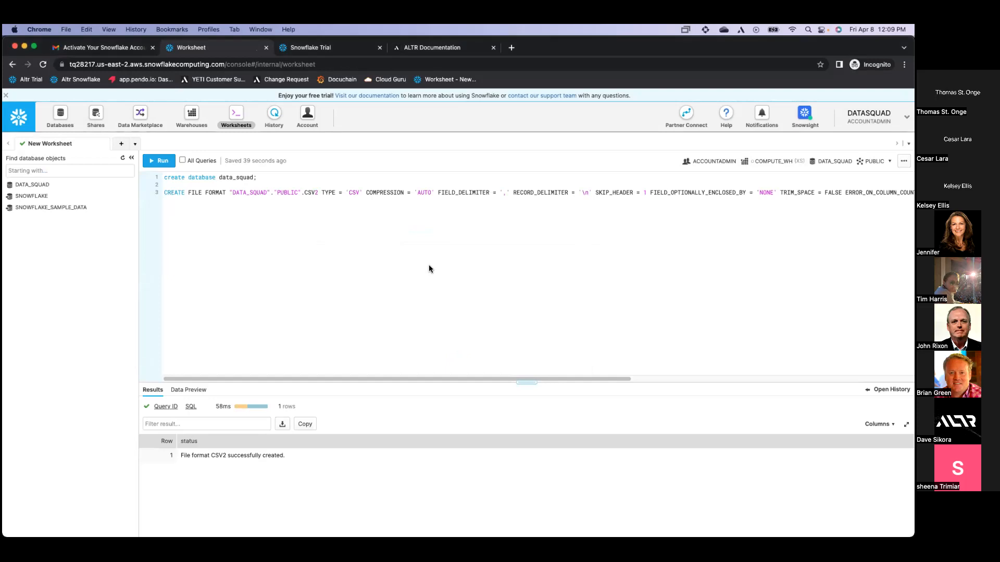
key(Return)
key(Return)
key(Return)
text(Create table: Create or replace database data_squad; Use database data_squad; Make file format – skip one line create or replace TABLE CUSTOMER_DATA (     SALUTATION VARCHAR(10),     FIRST_NAME VARCHAR(20),     LAST_NAME VARCHAR(30),     PREFERRED_CUST VARCHAR(2),     BIRTHDATE DATE,     BIRTH_COUNTRY VARCHAR(20),     EMAIL_ADDRESS VARCHAR(50),     STREET_ADDRESS VARCHAR(99),     CITY VARCHAR(60),     COUNTY VARCHAR(30),     STATE VARCHAR(2),     ZIP VARCHAR(10),     COUNTRY VARCHAR(20),     BUILDING_TYPE VARCHAR(20),     SSN VARCHAR(15),     CREDIT_RATING VARCHAR(20),     PHONE_NO VARCHAR(15) );)
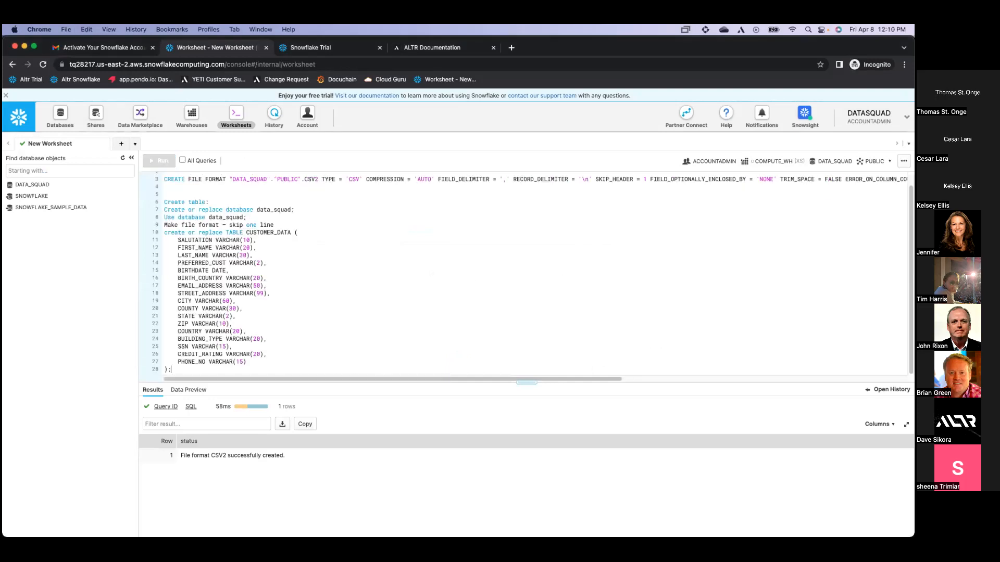
click(229, 201)
drag(230, 200, 232, 193)
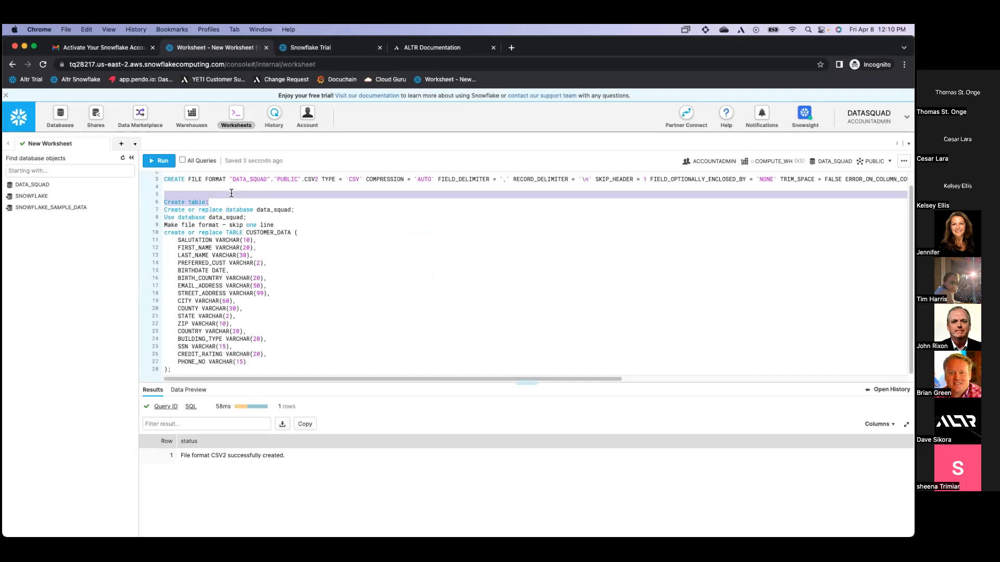
key(BackSpace)
key(super+Return)
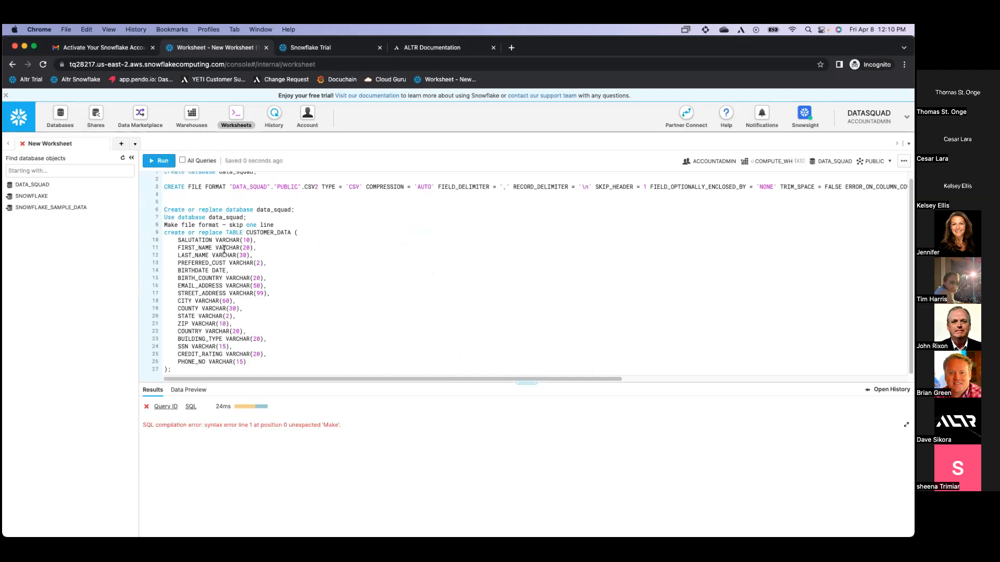
Delete the stray 'Make file format' note, rerun the SQL, and open DATA_SQUAD's tables
click(224, 248)
drag(292, 227, 305, 214)
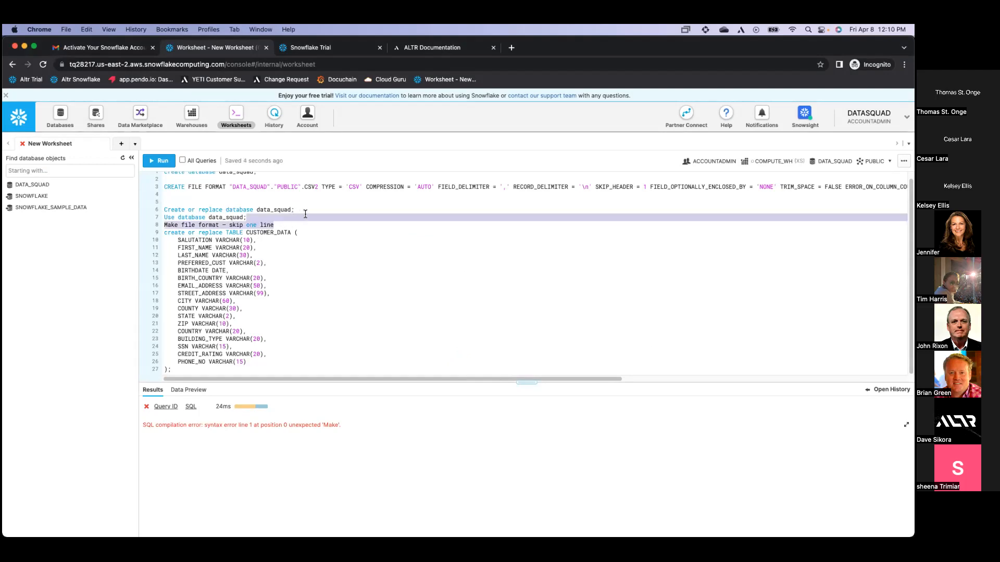
key(BackSpace)
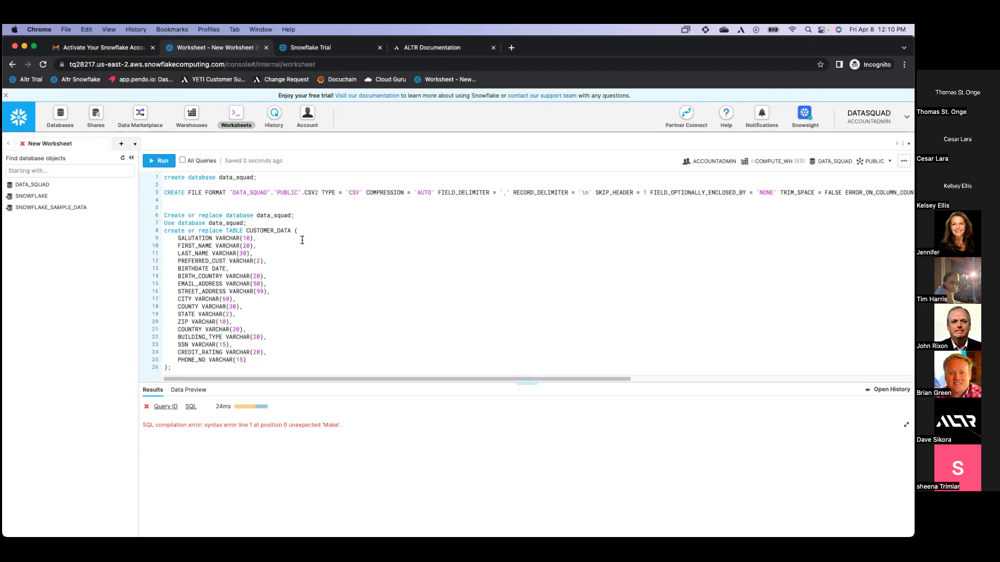
key(super+Return)
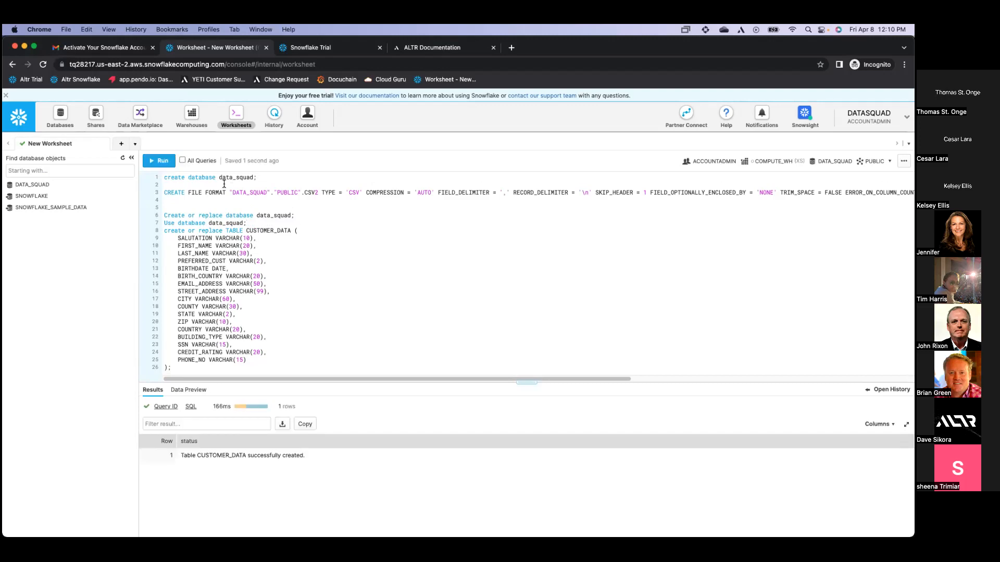
click(66, 119)
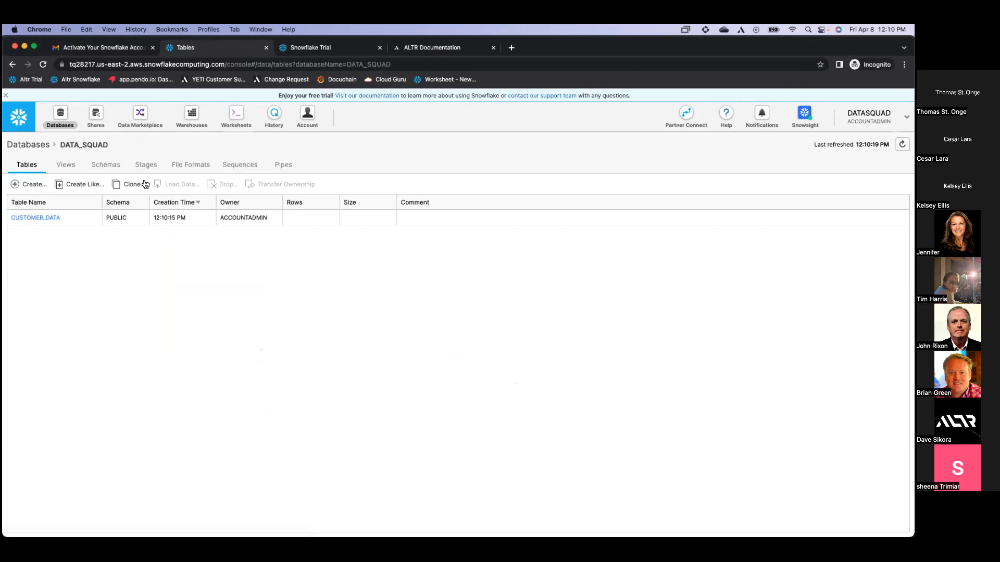
Start loading CUSTOMER_DATA on COMPUTE_WH with result.csv from Downloads as the source file
click(55, 217)
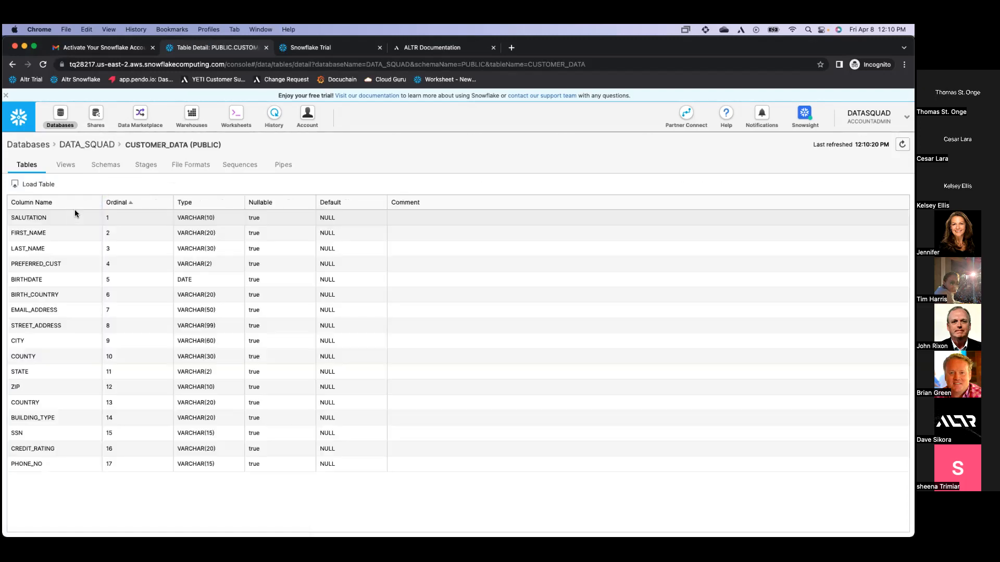
click(47, 194)
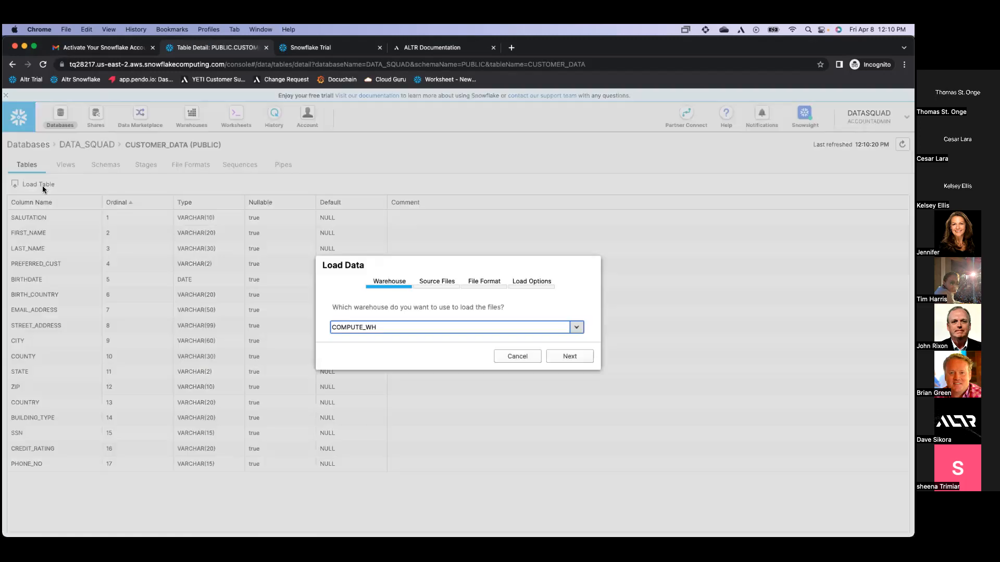
click(564, 360)
click(394, 309)
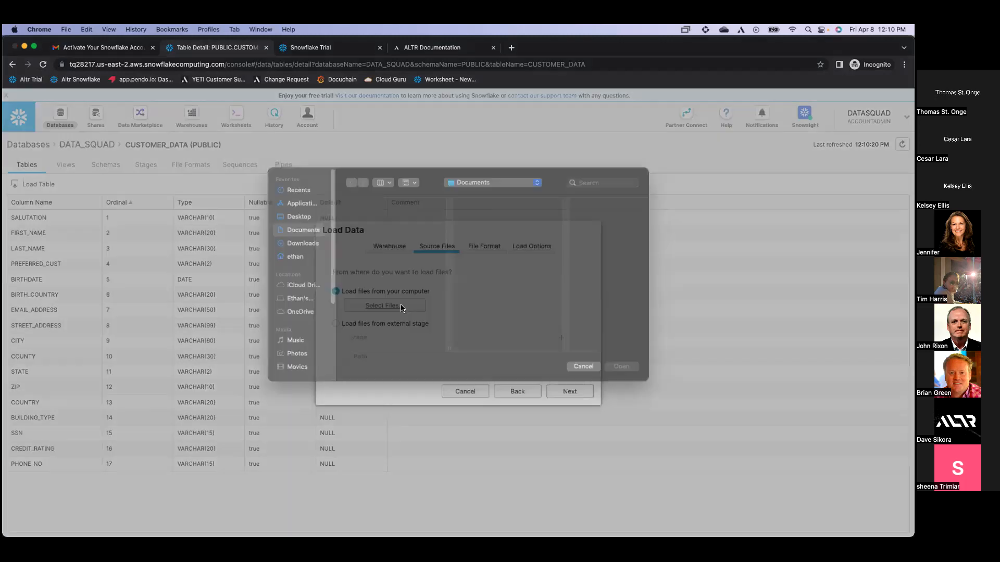
click(308, 258)
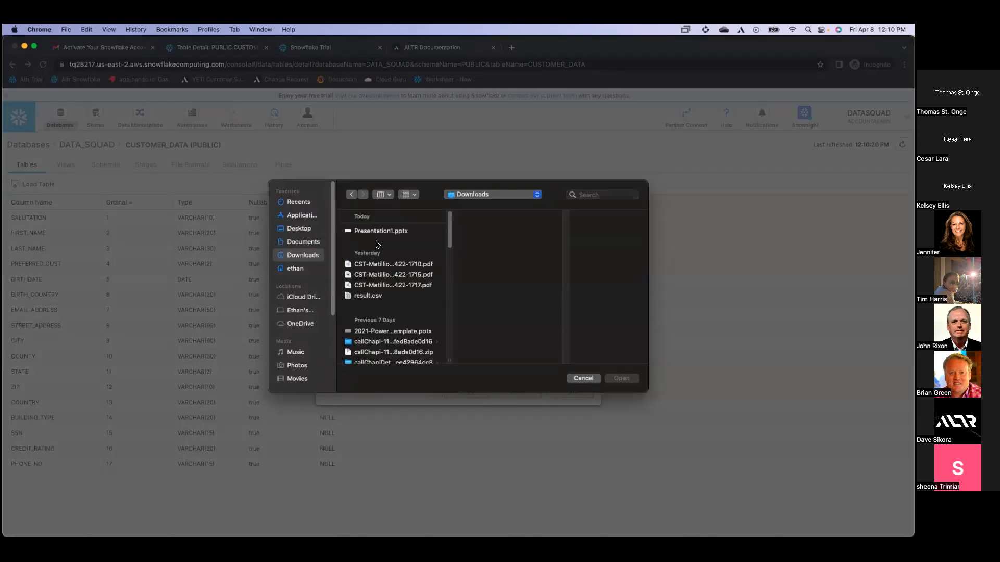
click(390, 296)
click(622, 378)
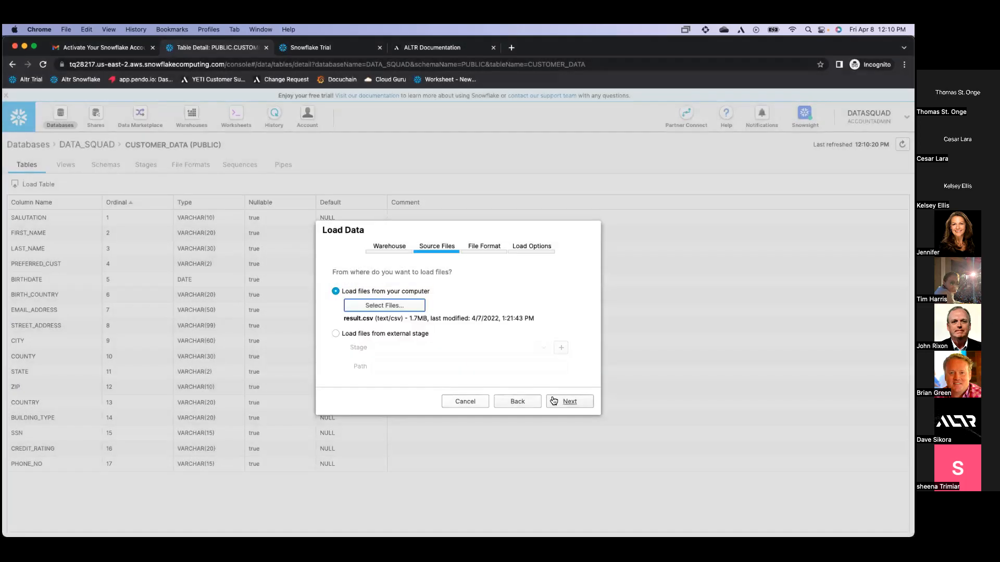
Load the file with the CSV2 format, dismiss the 10000-row results, and return to the worksheet
click(562, 399)
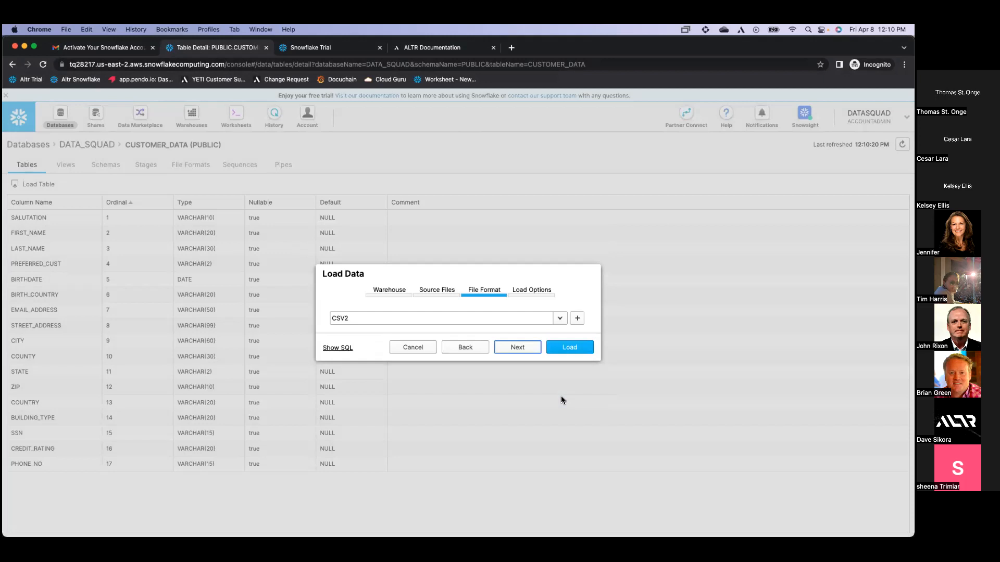
click(570, 348)
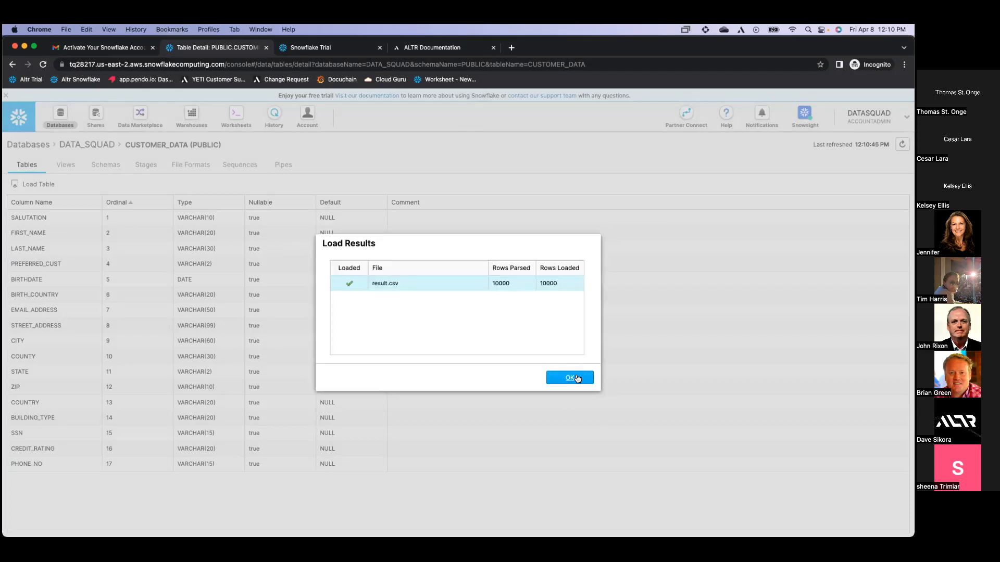
click(570, 377)
click(243, 115)
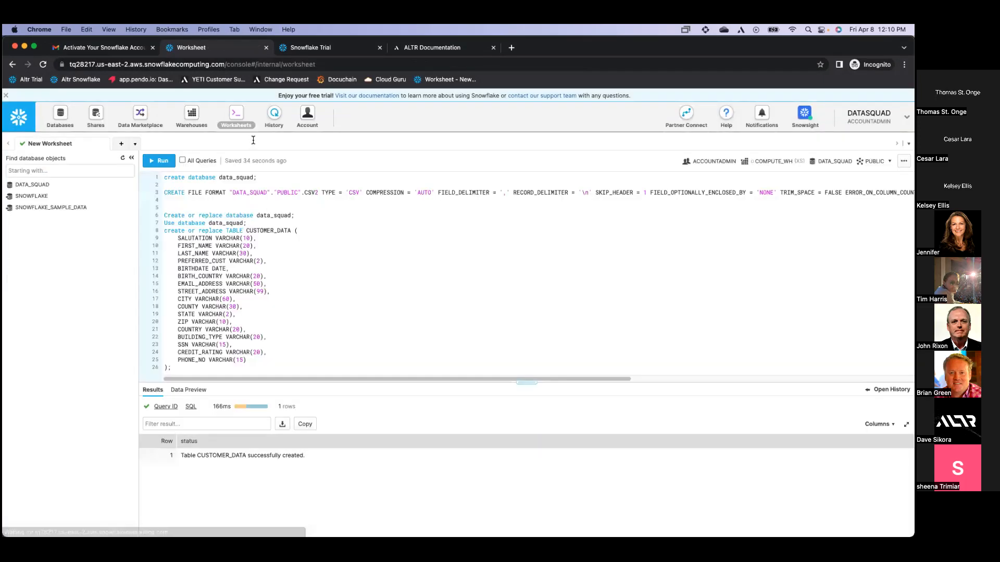
Preview the data of DATA_SQUAD.PUBLIC.CUSTOMER_DATA from the object browser
click(309, 361)
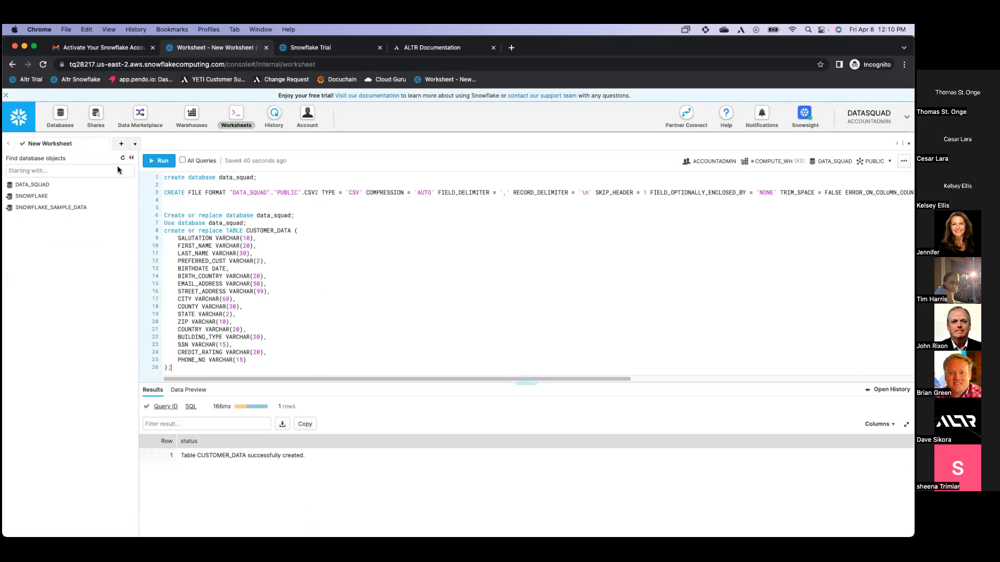
click(30, 186)
click(35, 207)
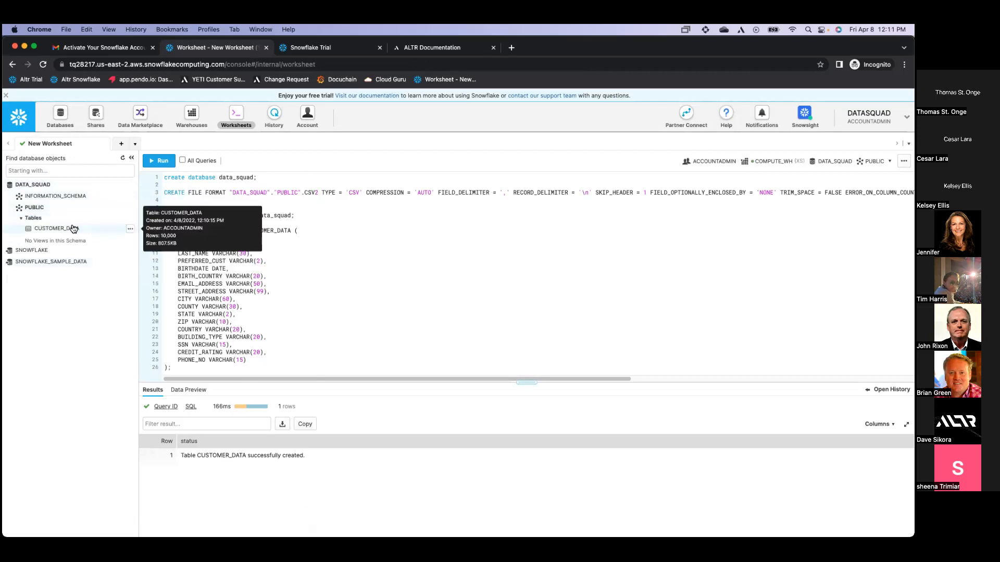
click(130, 229)
click(123, 240)
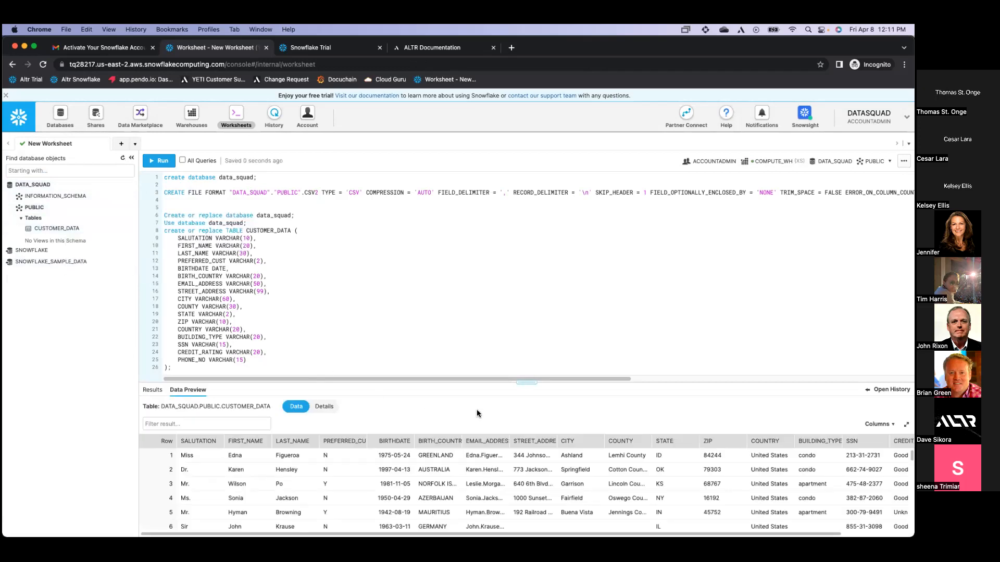
Enlarge the results pane to inspect the customer rows, then restore the SQL editor's size
drag(527, 383, 534, 314)
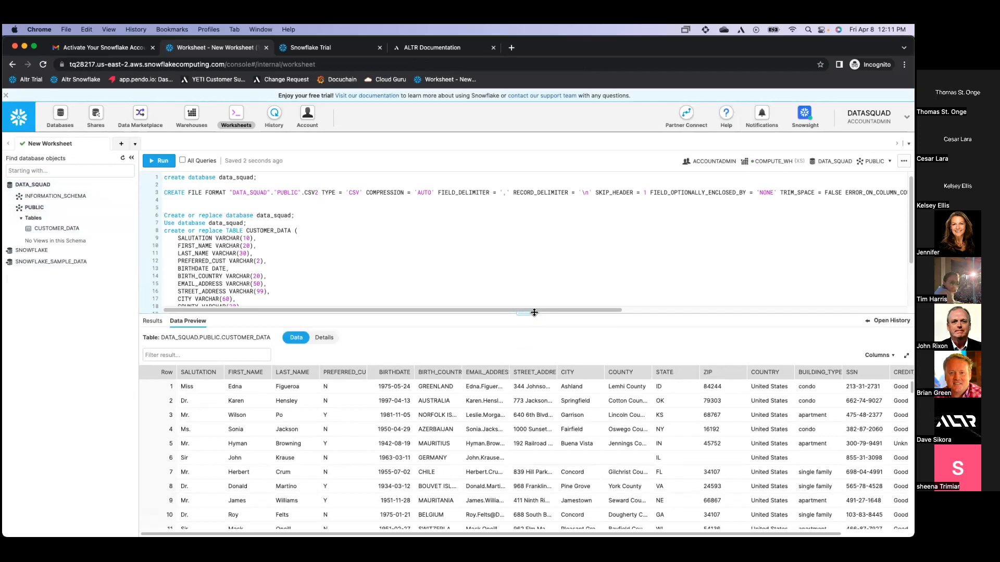
scroll(573, 521, right, 2)
scroll(526, 448, left, 2)
scroll(526, 448, left, 1)
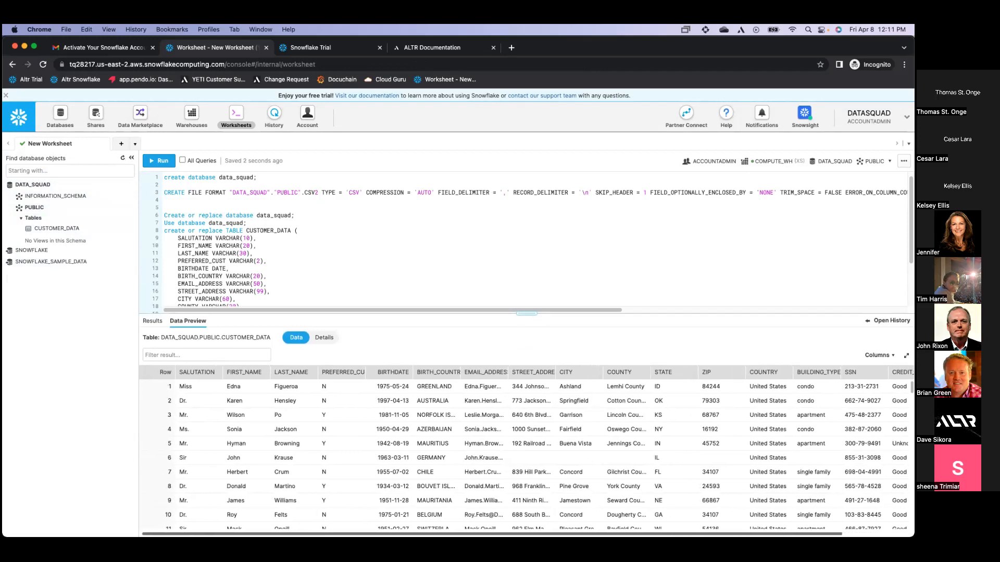
drag(545, 313, 552, 402)
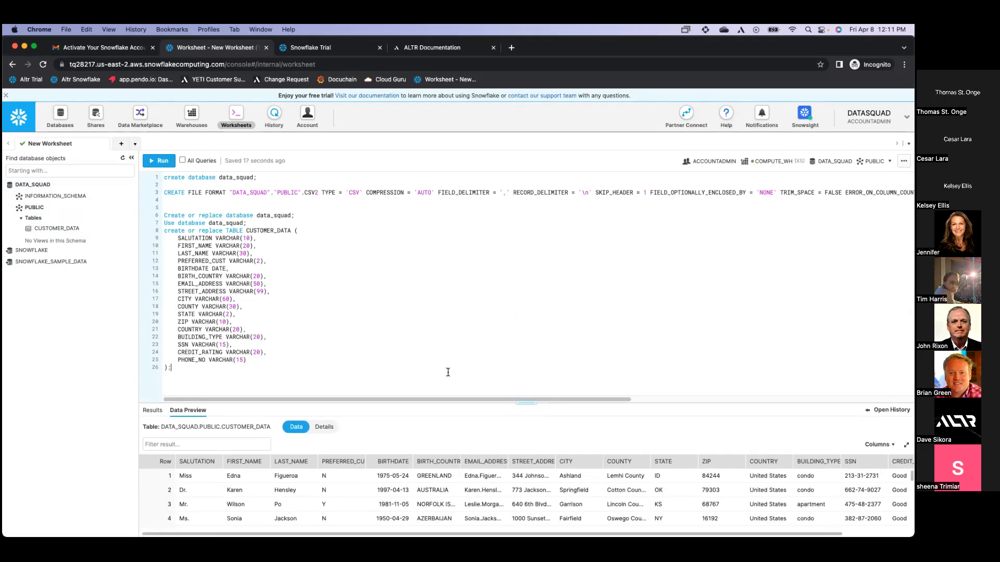
Start an ALTR connection in Partner Connect and reload so DATA_SQUAD appears in the database list
click(686, 116)
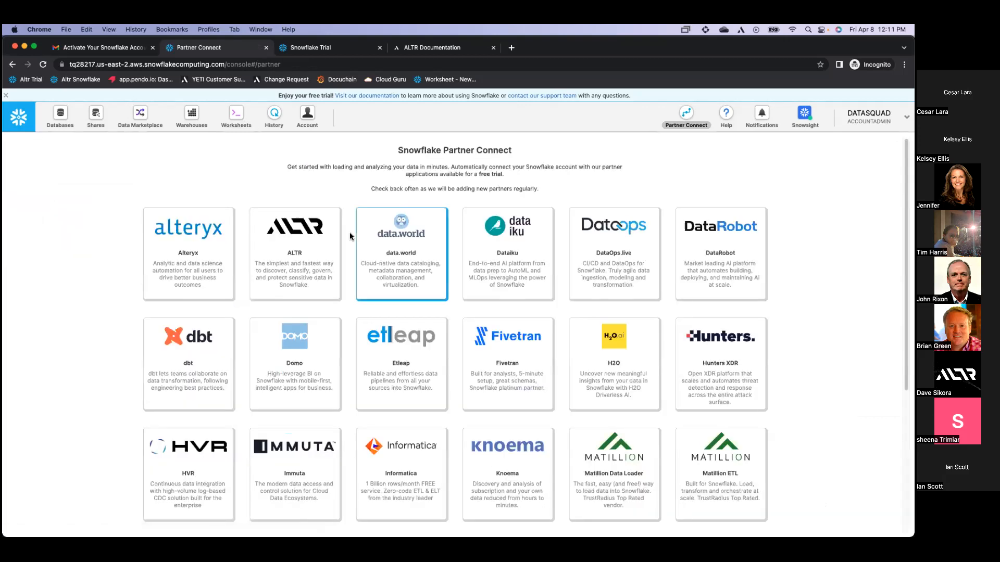
click(303, 252)
click(473, 351)
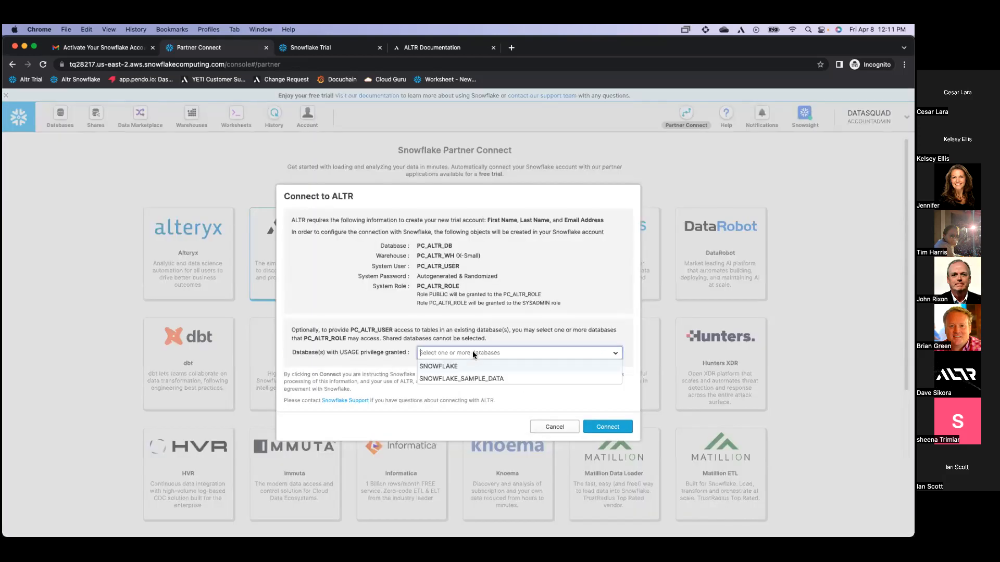
click(473, 346)
key(super+r)
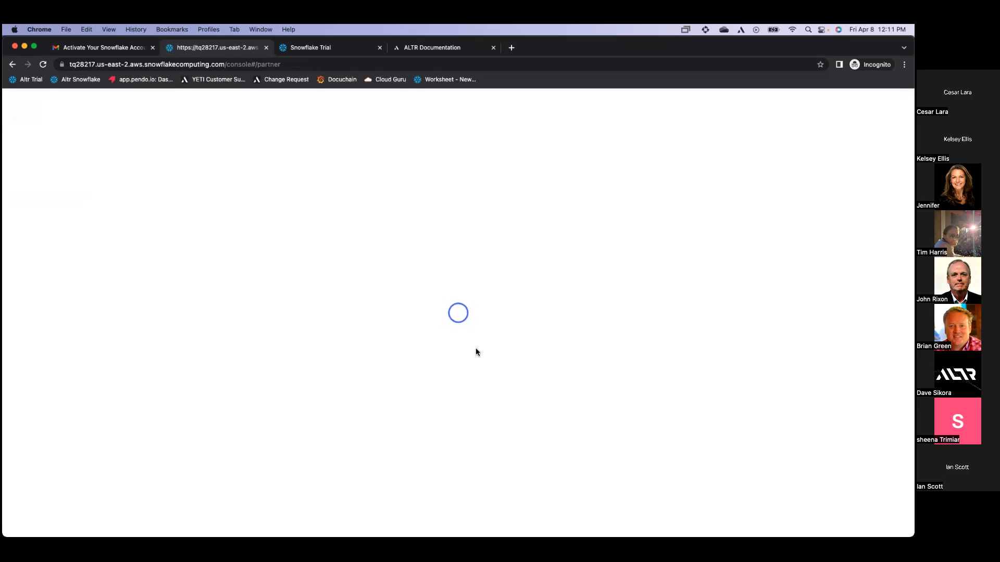
Connect ALTR with access to the DATA_SQUAD database and activate the new ALTR account
click(303, 247)
click(459, 359)
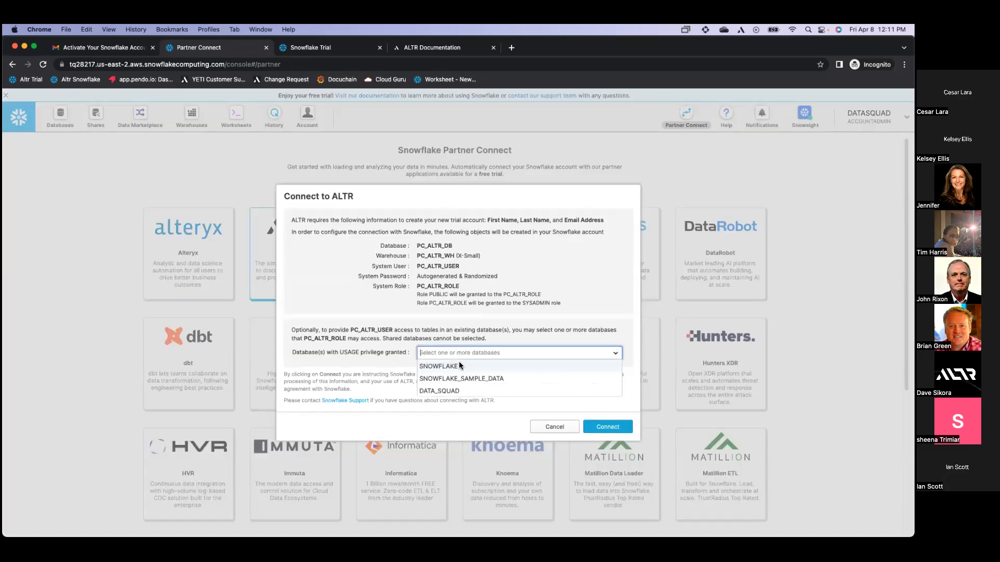
click(464, 388)
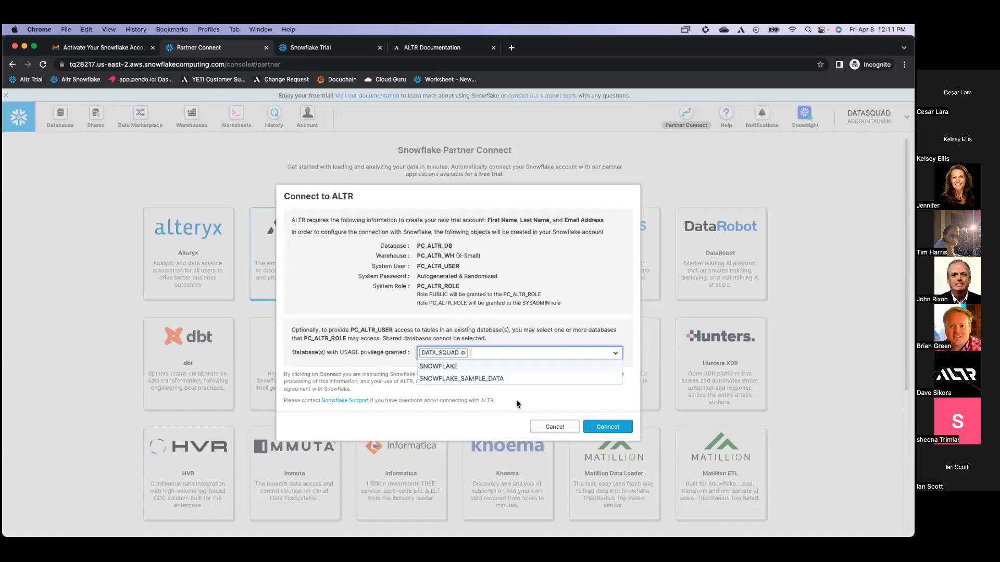
click(518, 400)
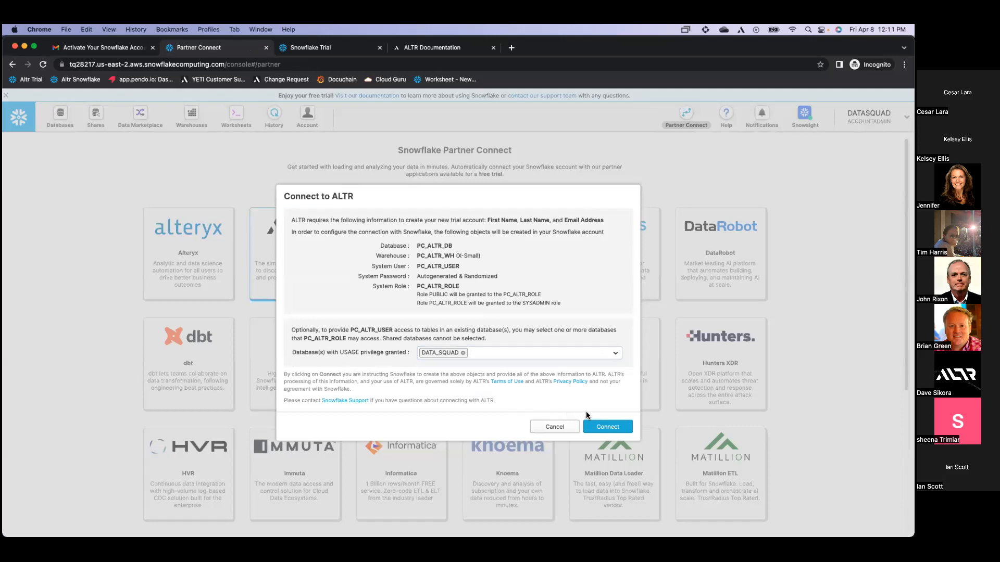
click(603, 428)
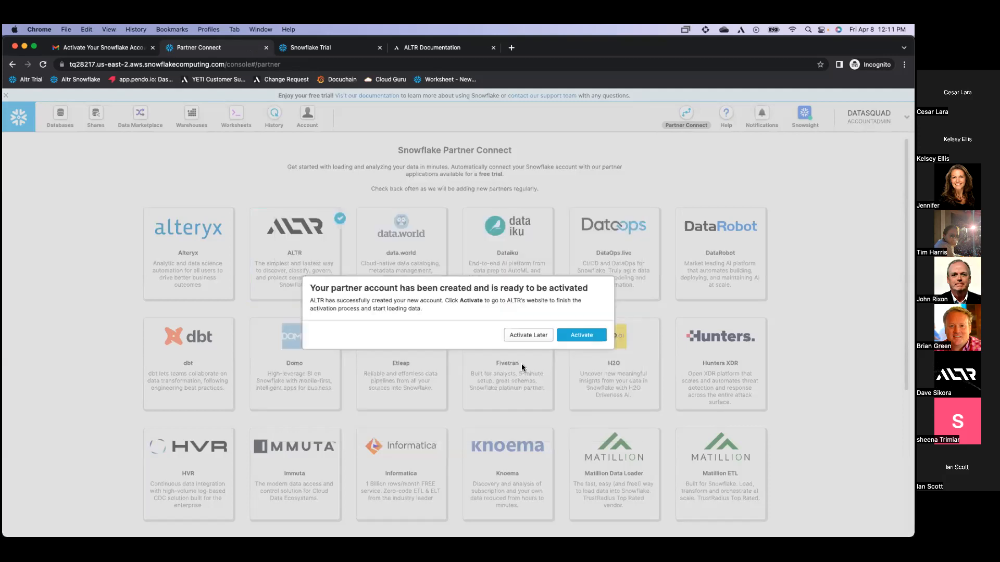
click(571, 336)
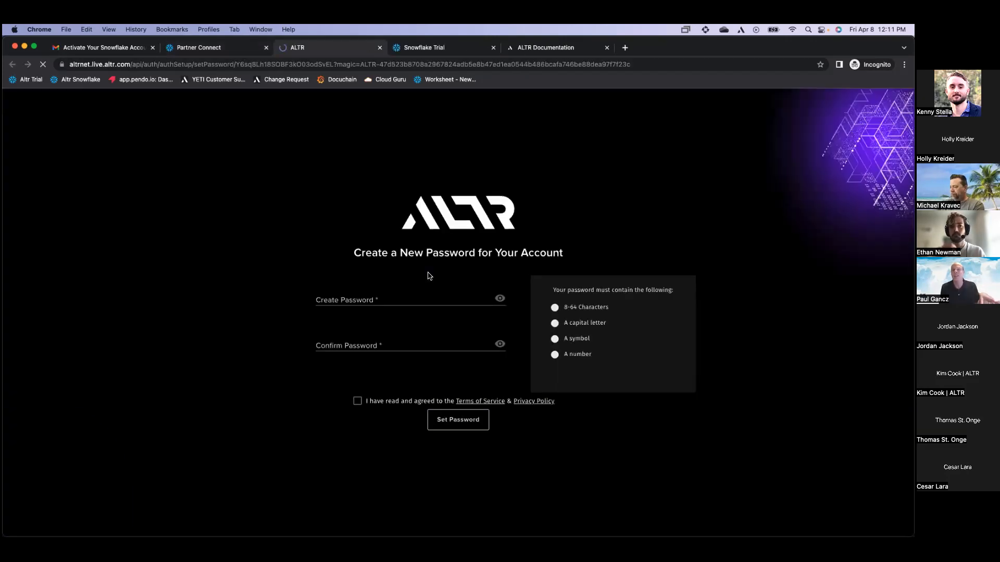
Enter and confirm a new ALTR account password, accept the terms of service, and save it
click(408, 296)
text(A••••••••••)
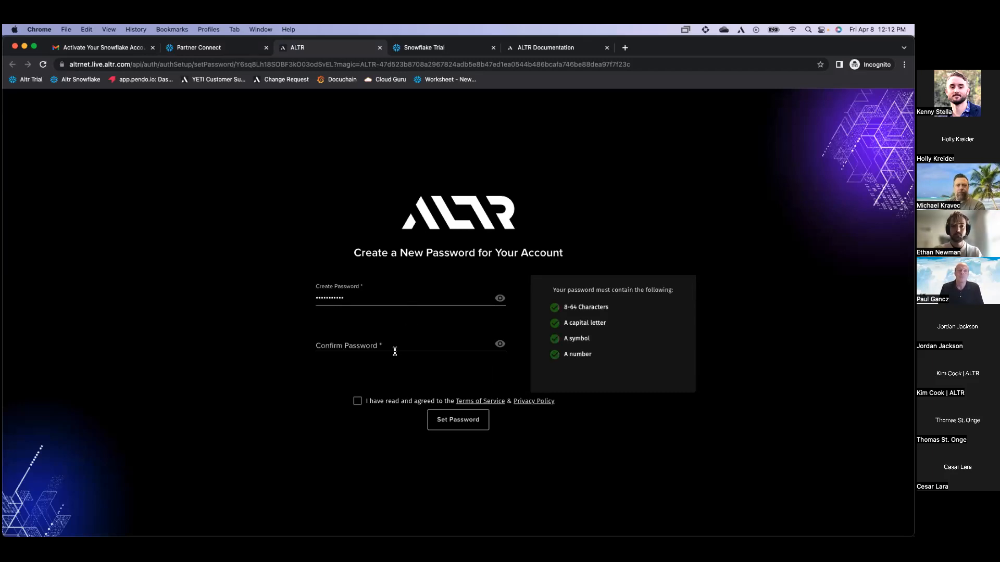
click(389, 344)
text(••••••••••)
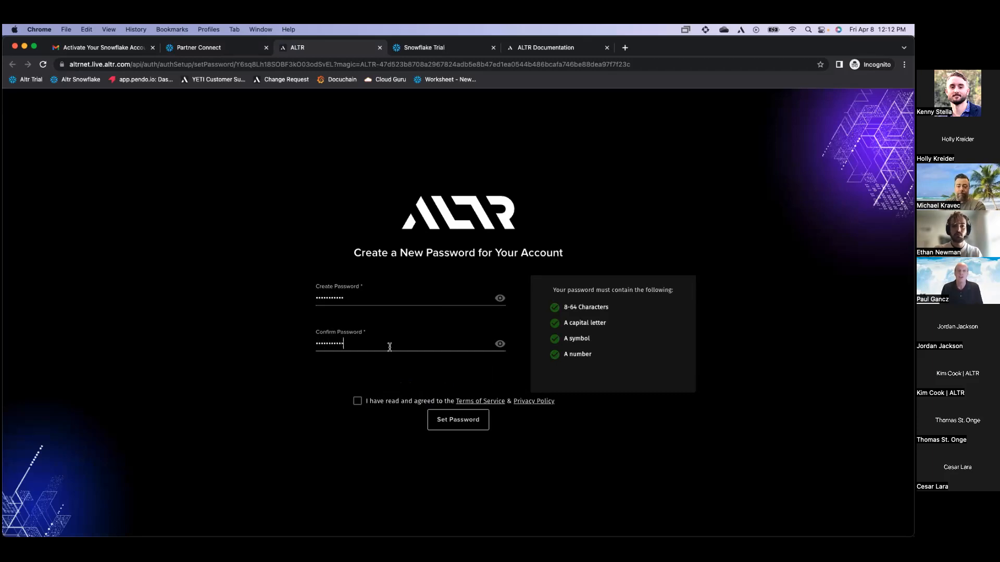
click(358, 401)
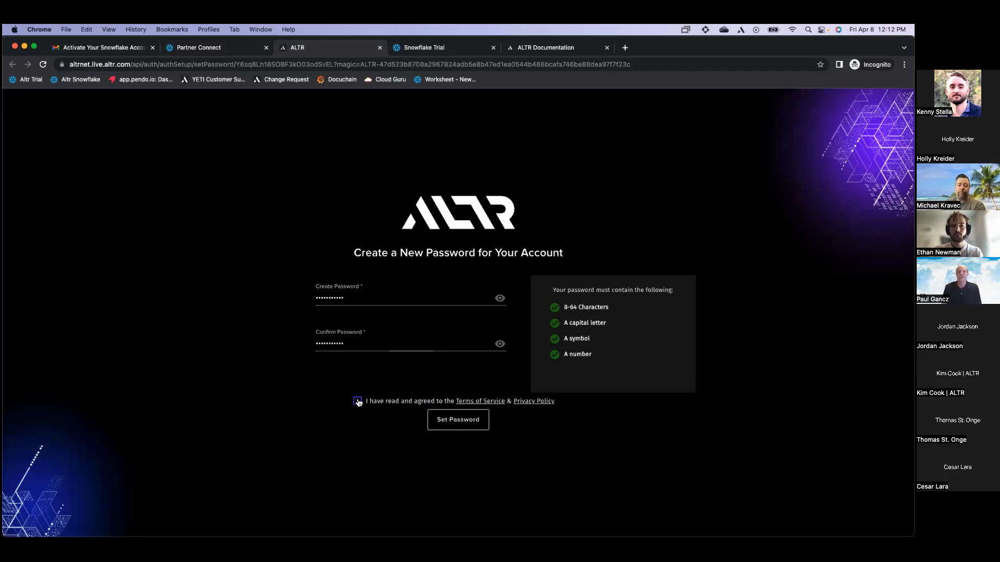
click(467, 422)
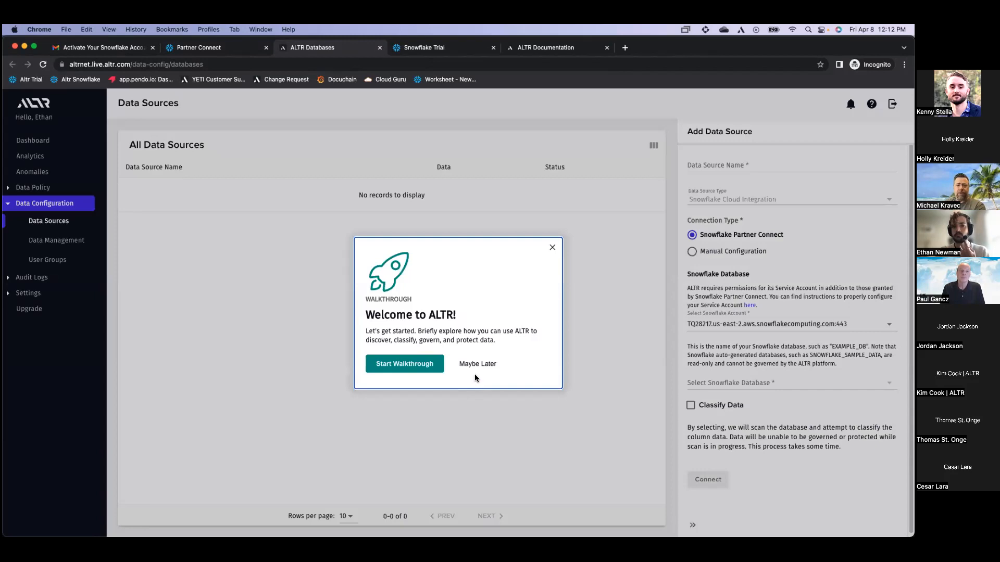
Skip the Welcome to ALTR walkthrough and switch to the ALTR Documentation tab
click(479, 364)
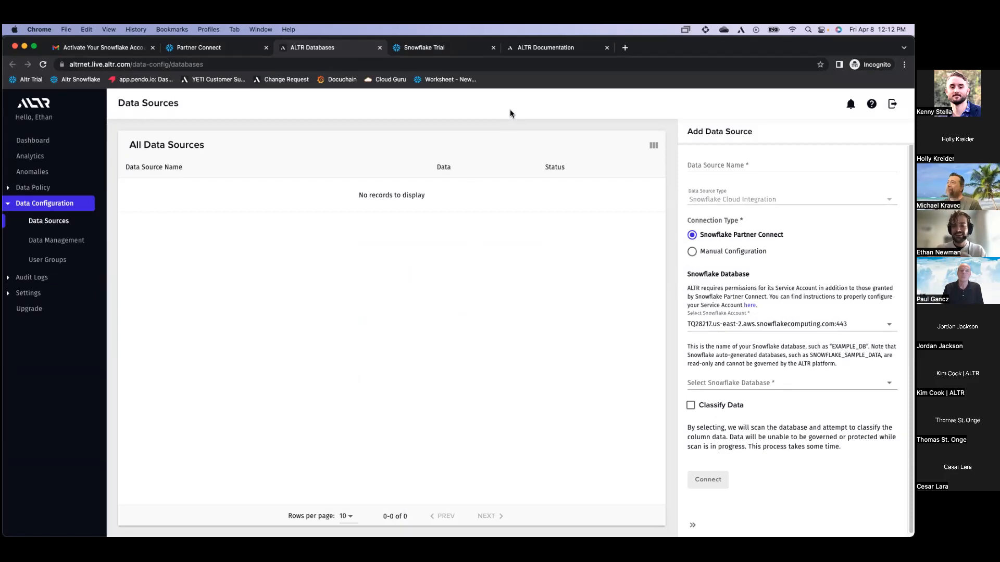
click(546, 49)
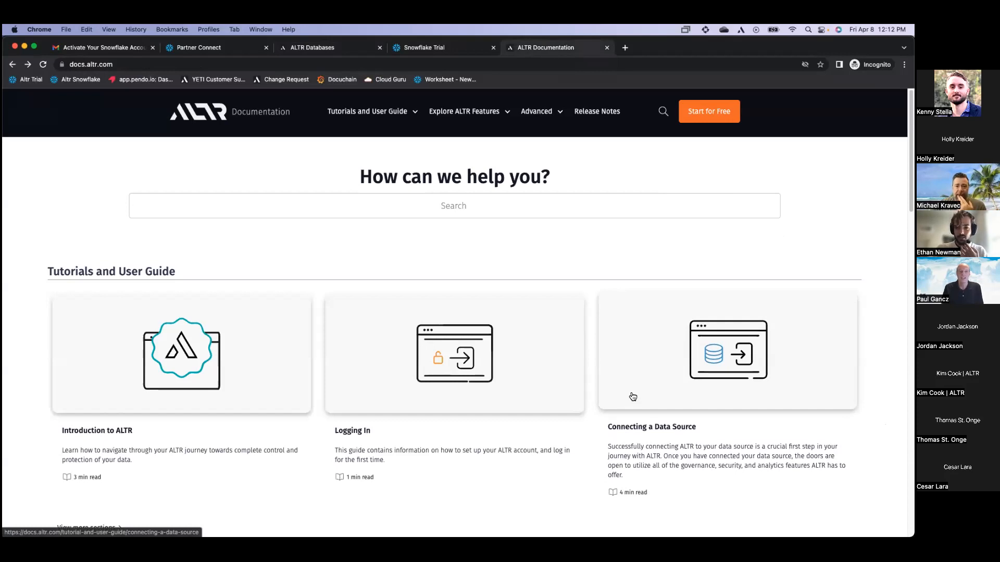
Copy the SETUP_ALTR_SERVICE_ACCOUNT call statement from the Snowflake Partner Connect guide, then return to Snowflake
click(639, 393)
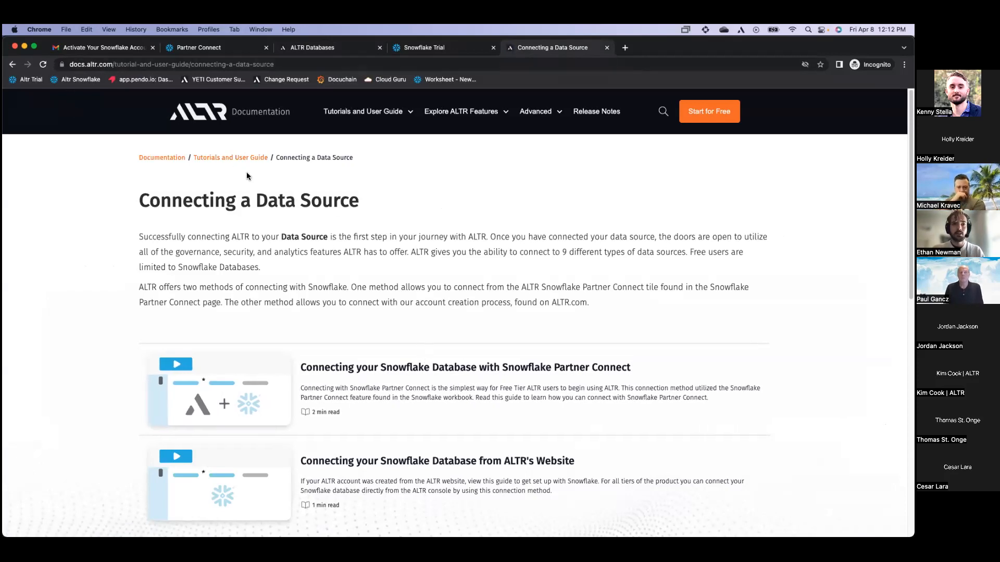
click(428, 371)
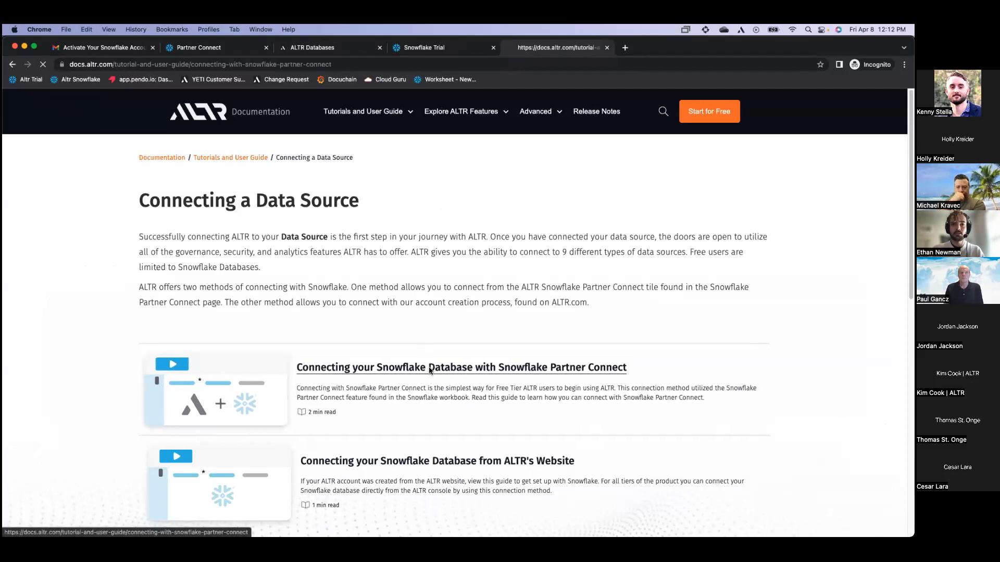
scroll(334, 295, down, 2)
scroll(334, 295, down, 10)
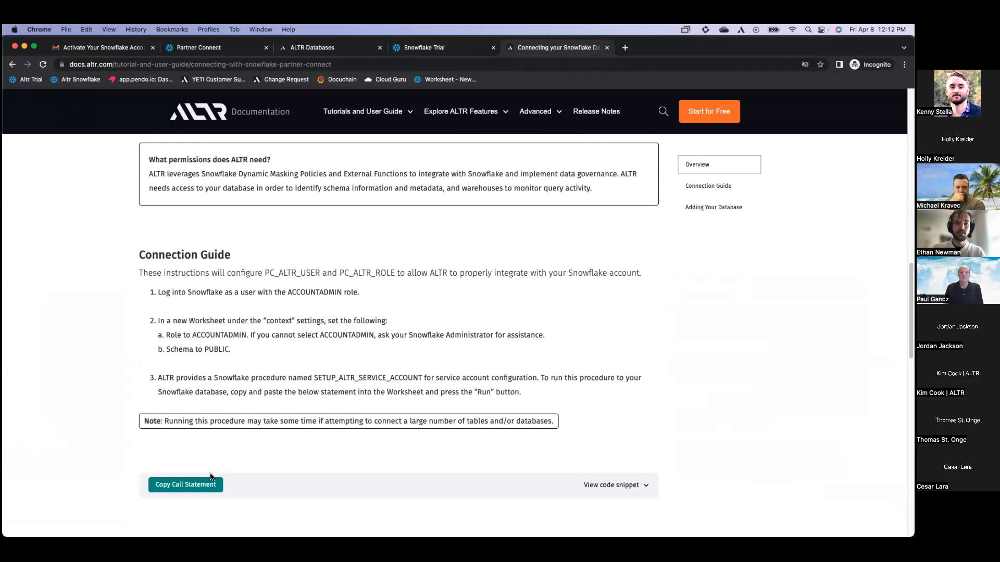
click(211, 477)
click(588, 484)
scroll(548, 450, down, 1)
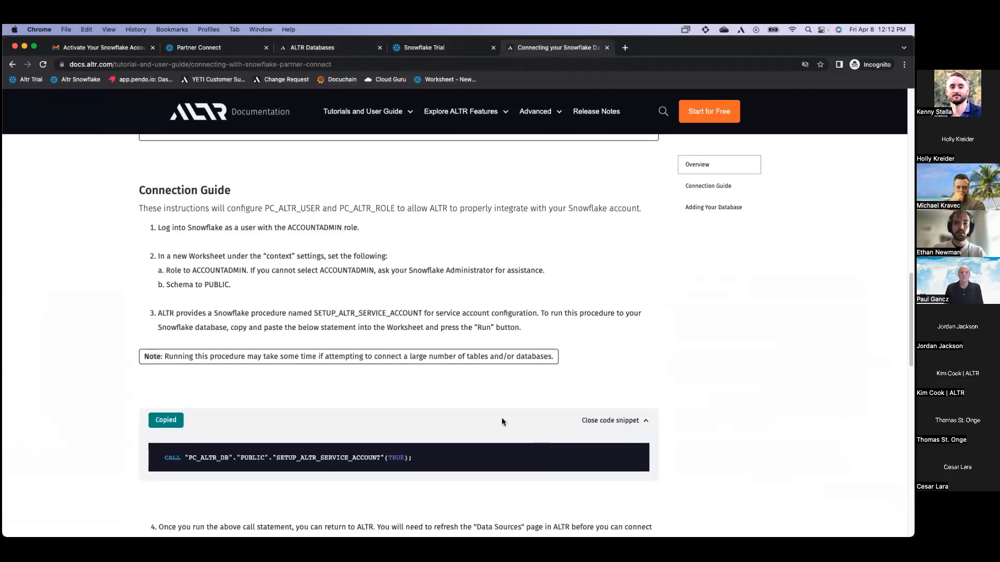
click(228, 49)
click(448, 50)
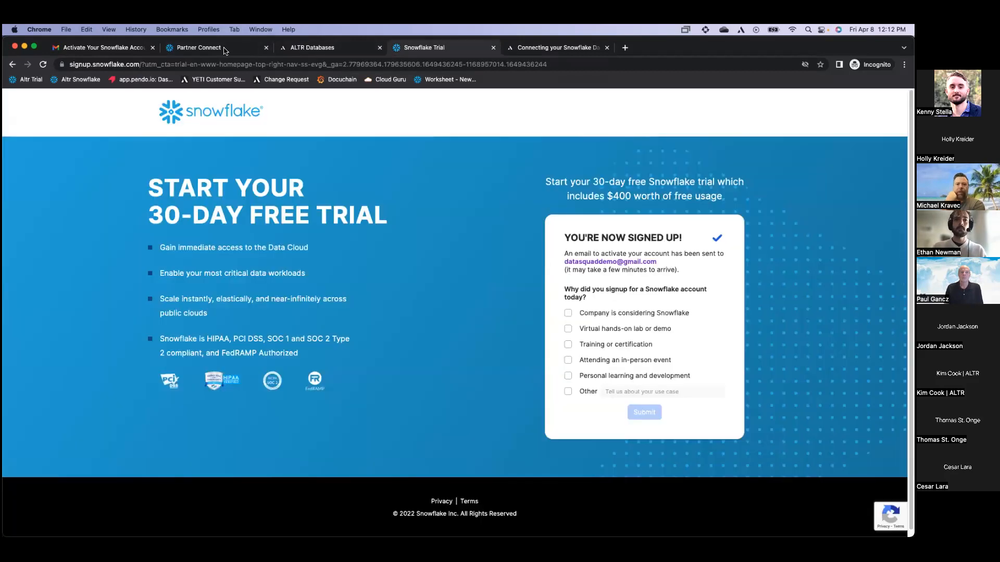
Paste the SETUP_ALTR_SERVICE_ACCOUNT(TRUE) call onto a new worksheet line and run it
click(225, 49)
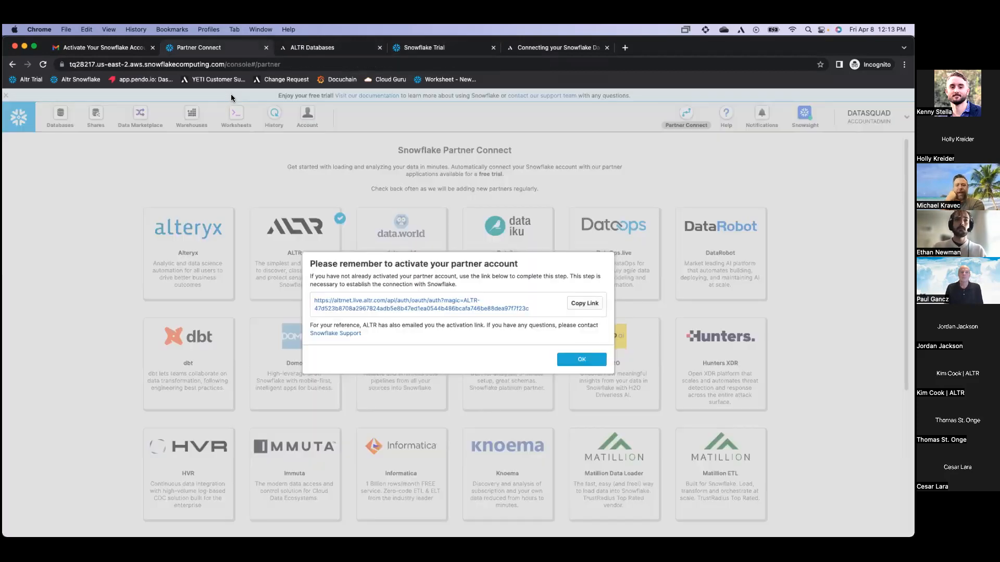
click(563, 359)
click(242, 125)
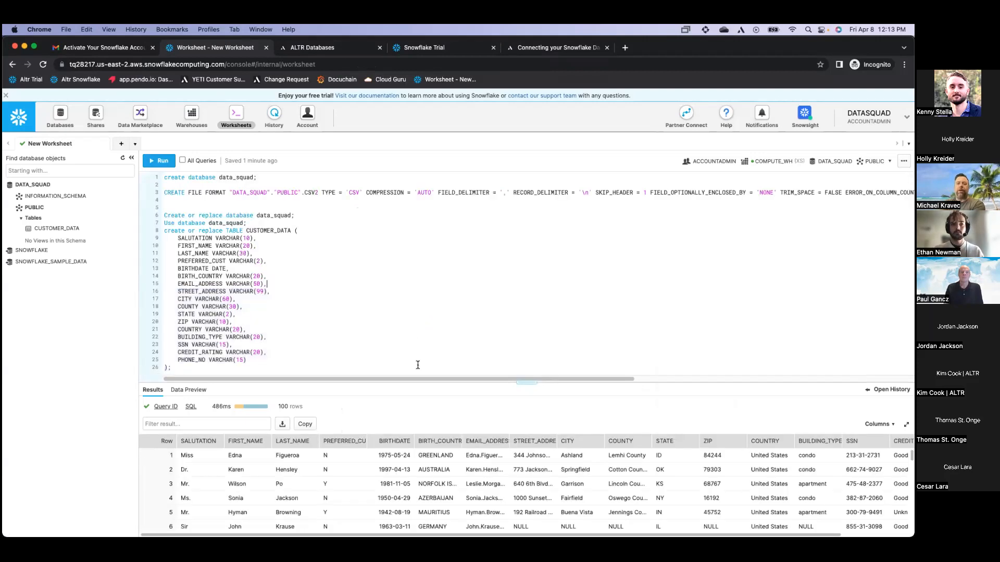
key(Return)
key(Return)
key(Return)
key(Return)
key(Return)
key(Return)
key(Up)
key(Up)
key(Up)
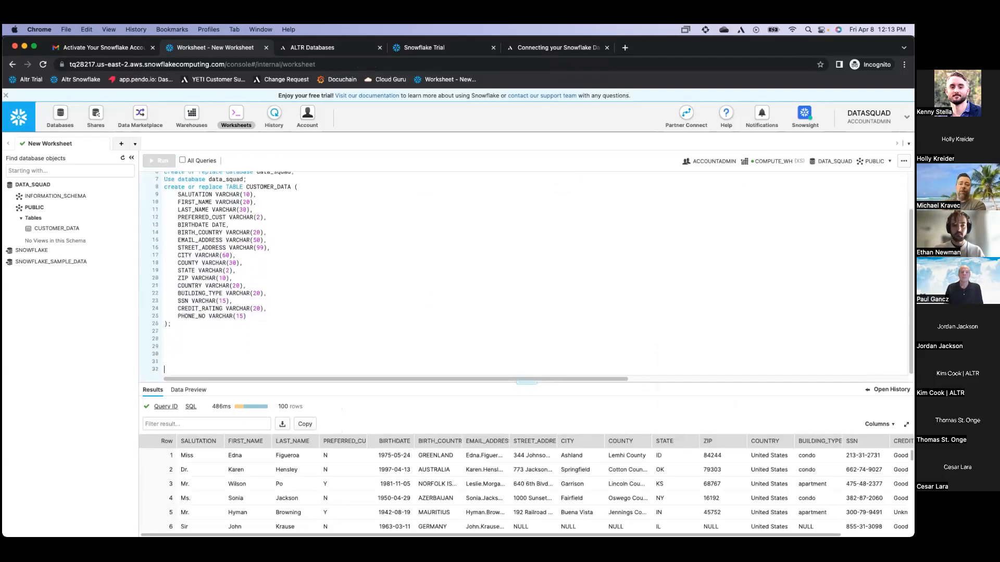
text(CALL "PC_ALTR_DB"."PUBLIC"."SETUP_ALTR_SERVICE_ACCOUNT"(TRUE);)
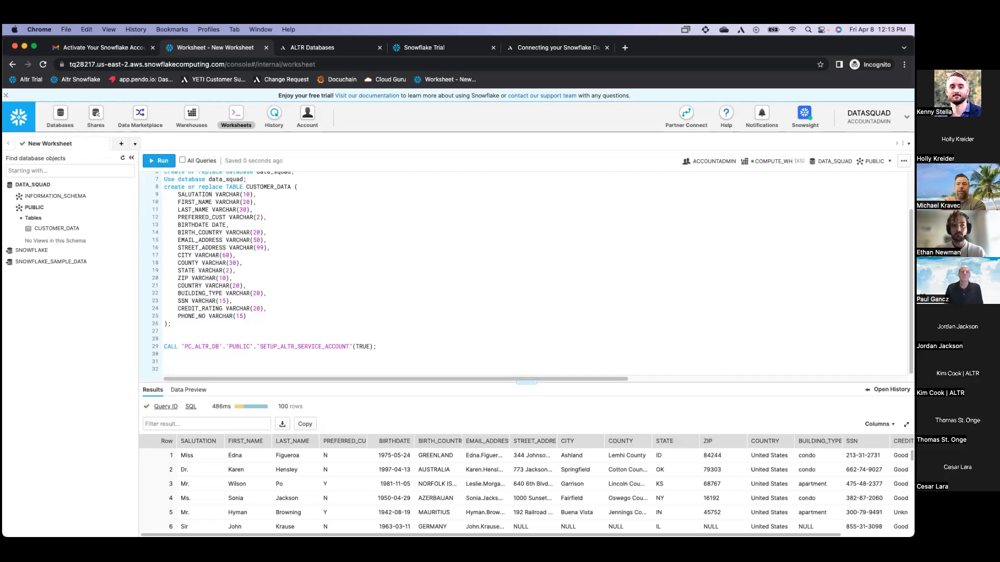
key(super+Return)
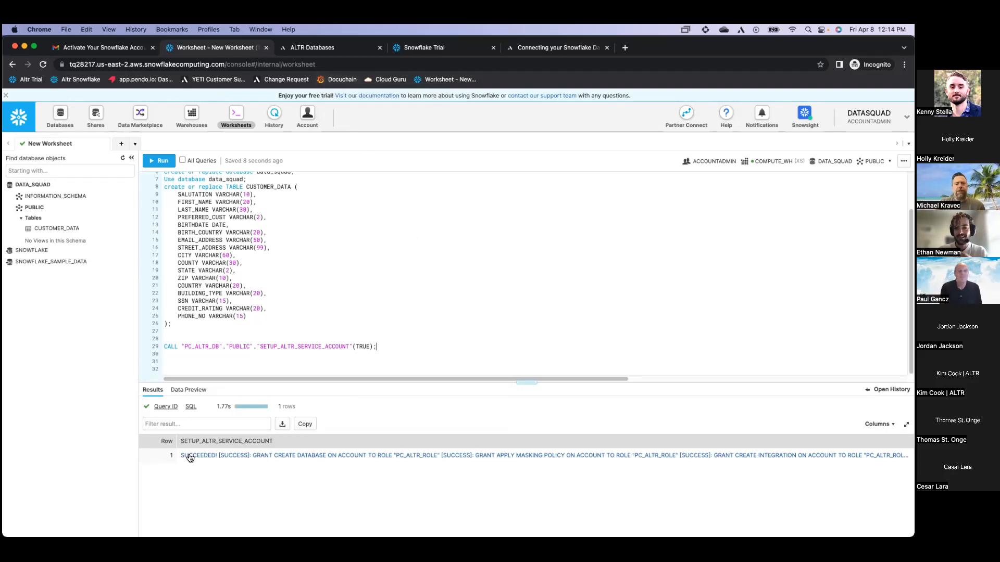
Add data source 'customer data' for DATA_SQUAD with Classify Data enabled, then open Data Management
click(323, 49)
click(717, 162)
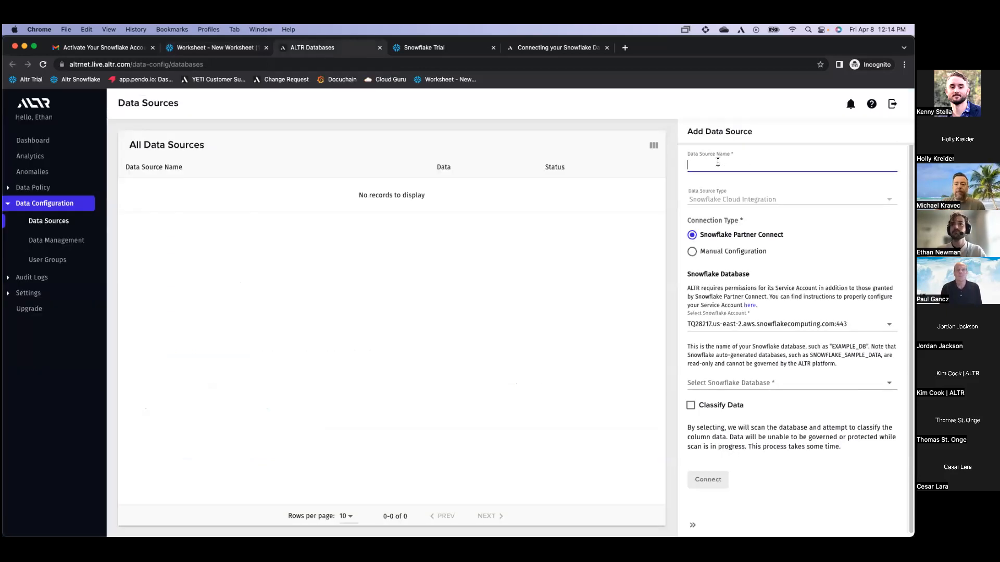
text(cus)
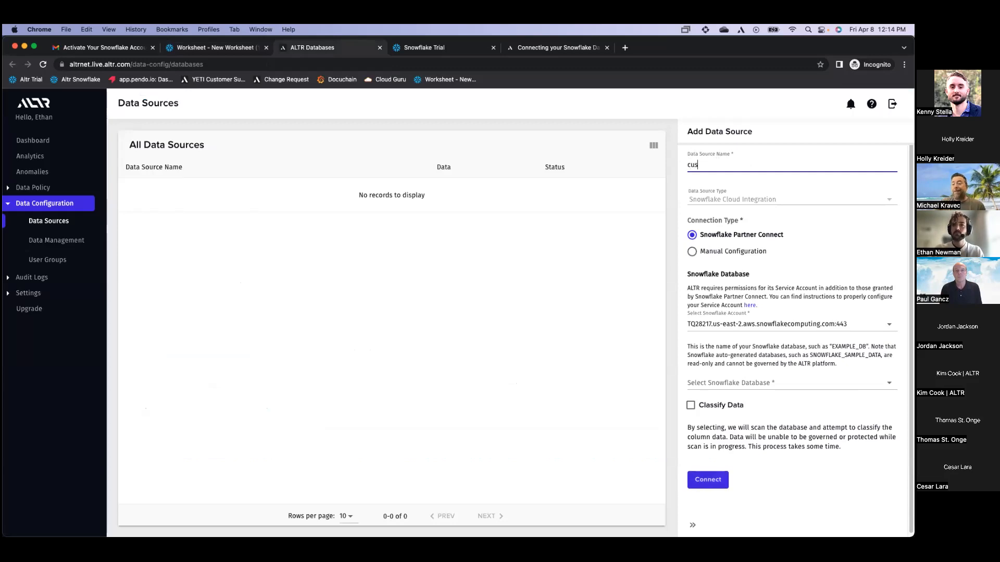
text(tomer data)
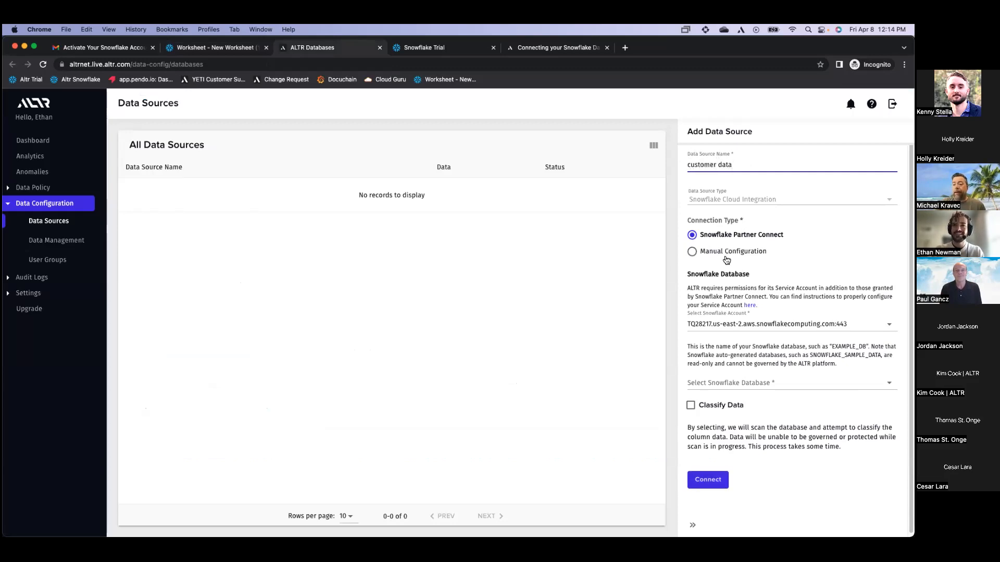
click(730, 384)
click(733, 389)
click(731, 404)
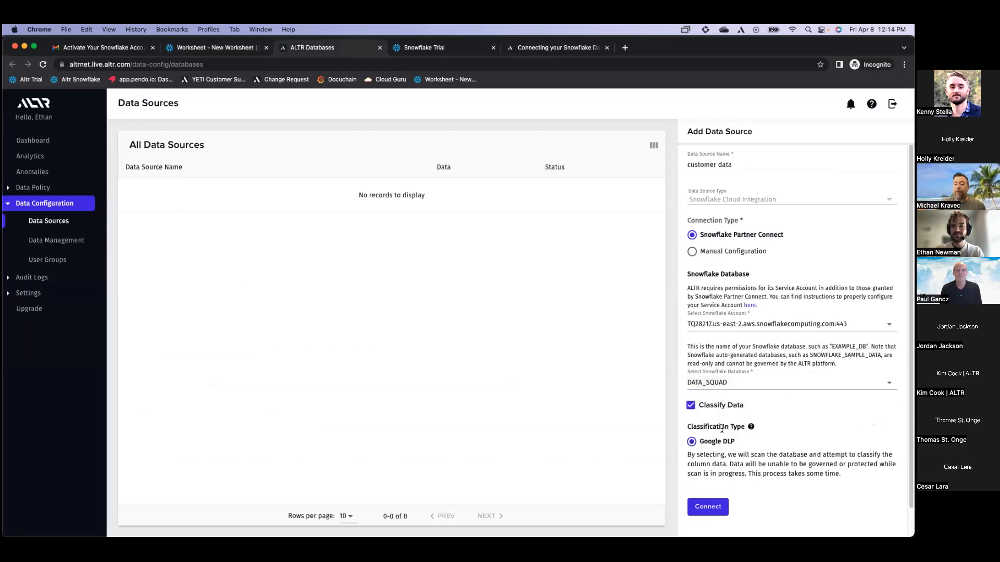
scroll(722, 428, down, 1)
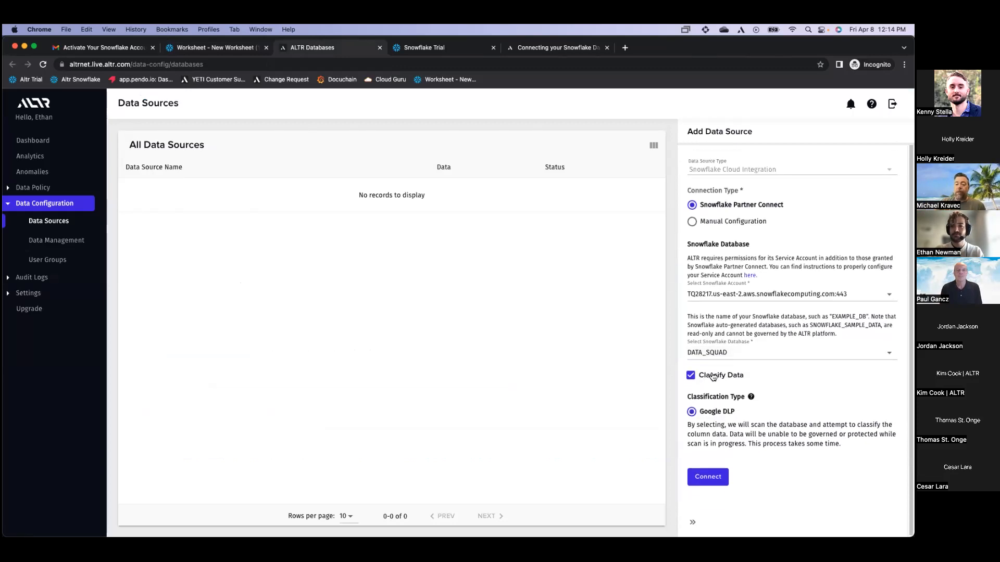
click(721, 477)
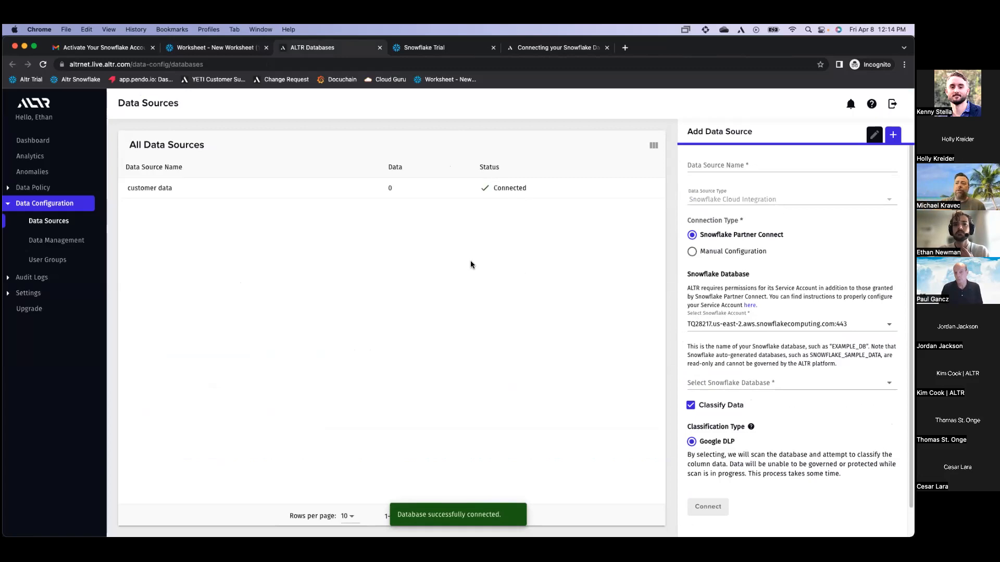
click(73, 242)
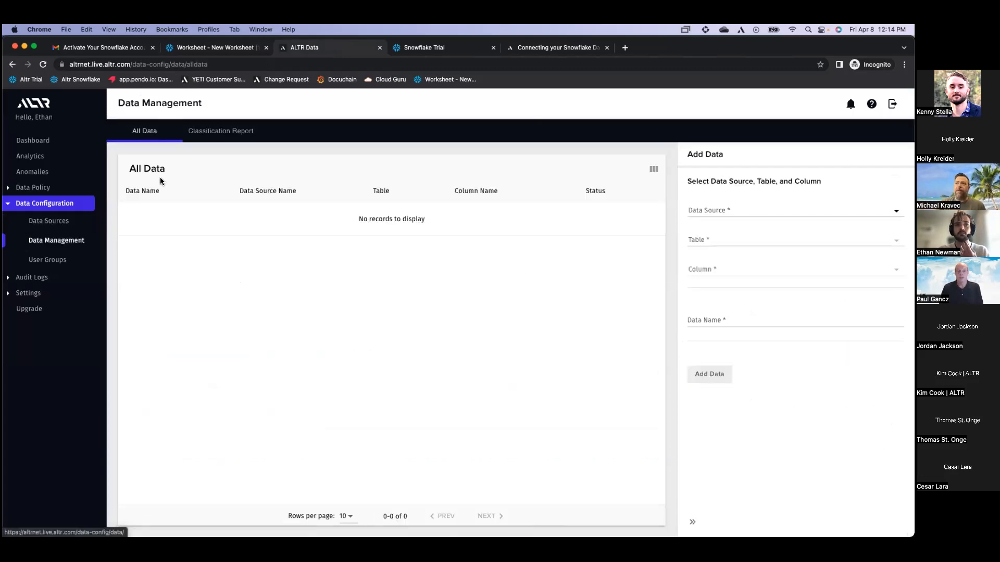
Reload the Classification Report until done, view US SOCIAL SECURITY columns, then go to All Data
click(206, 139)
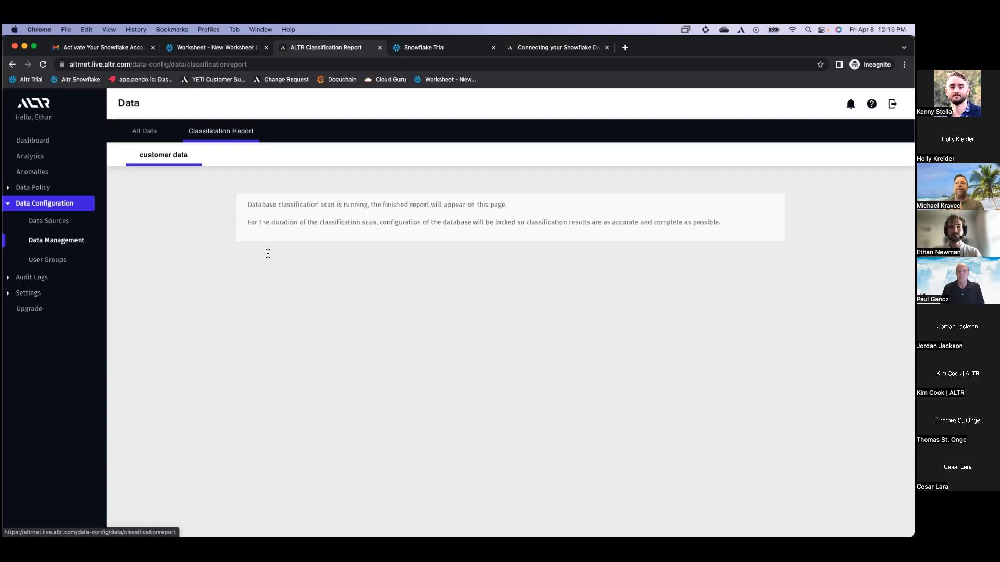
click(43, 65)
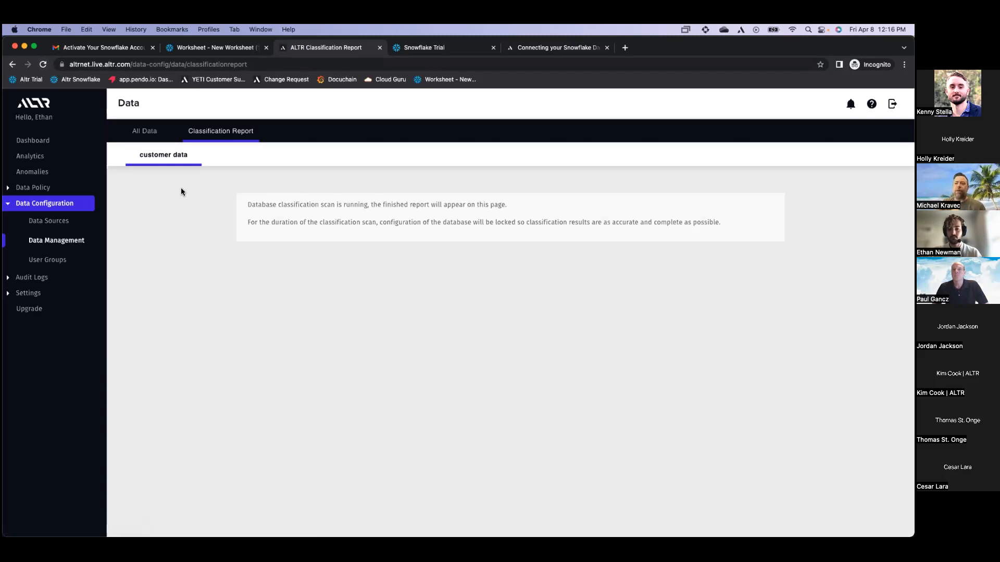
click(43, 65)
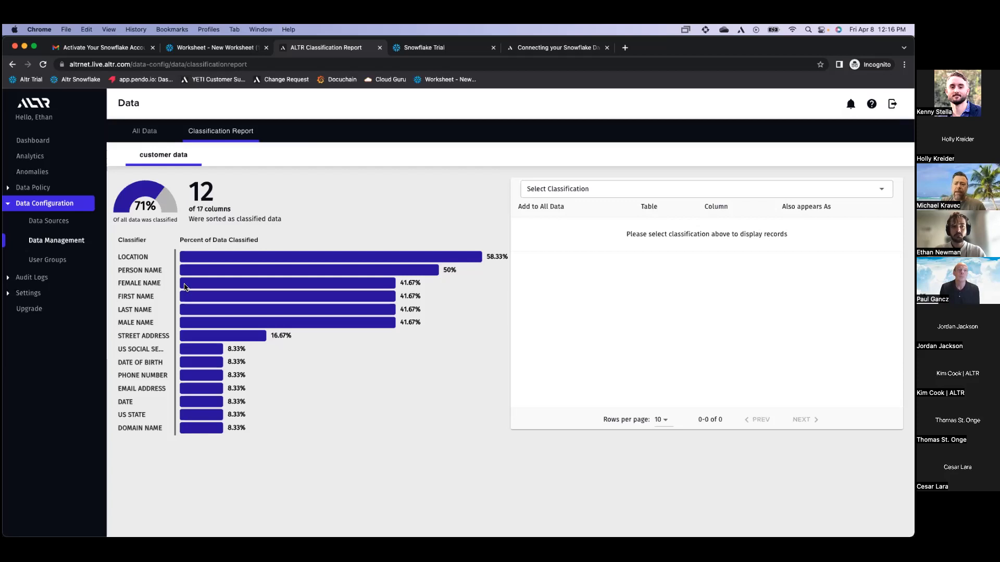
drag(119, 349, 153, 349)
click(153, 349)
click(184, 353)
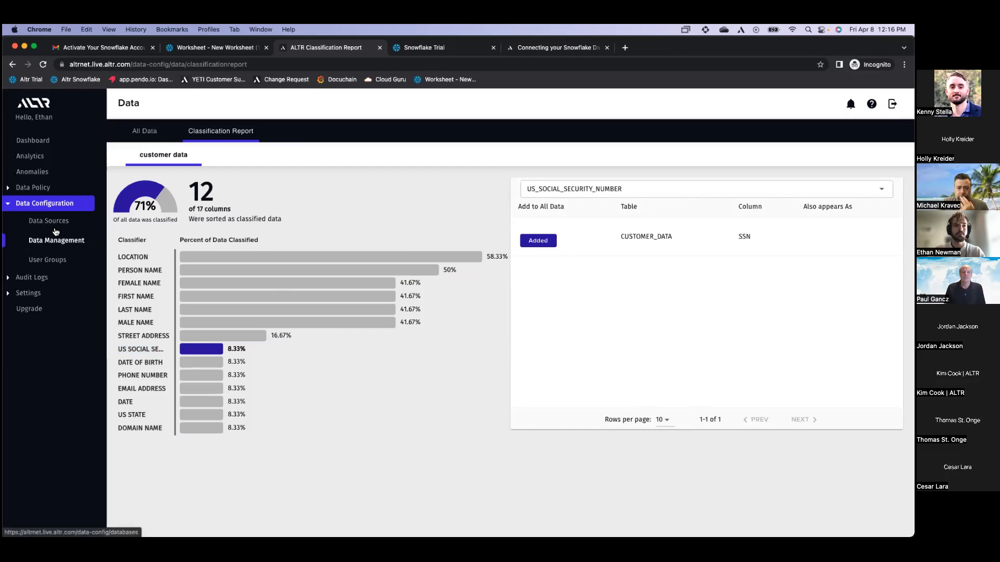
click(145, 135)
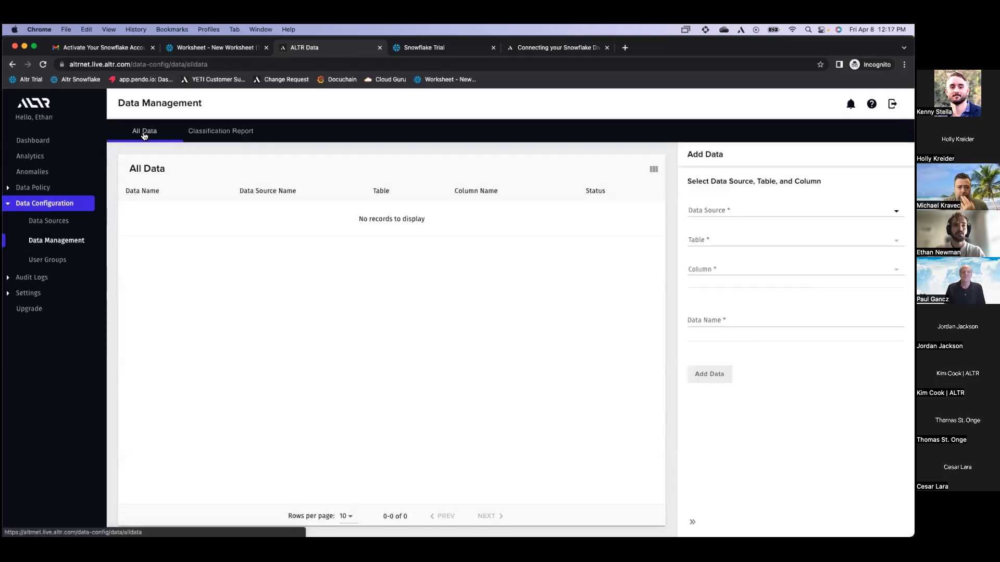
Recheck the US social security classification, then return to the All Data list
click(59, 235)
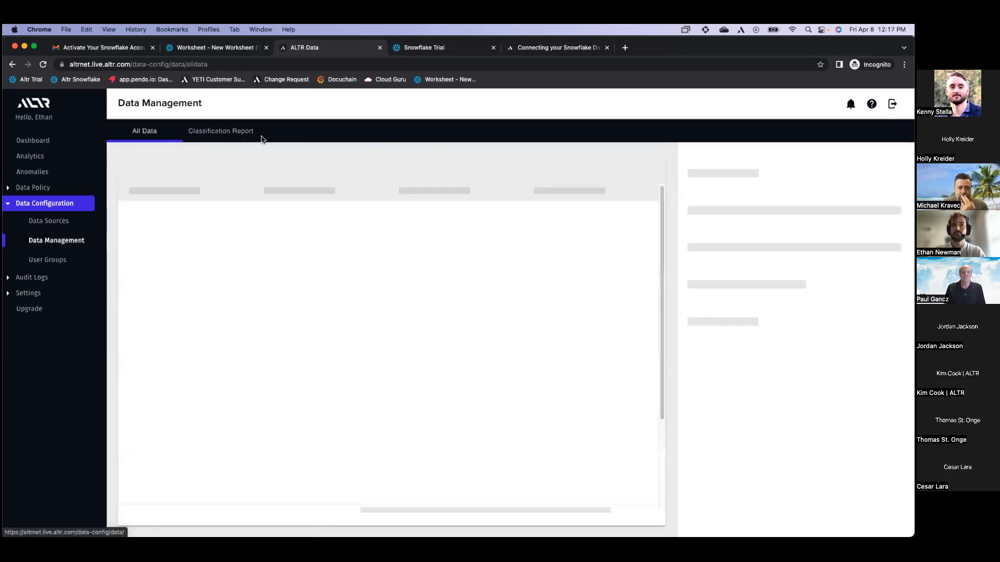
click(246, 137)
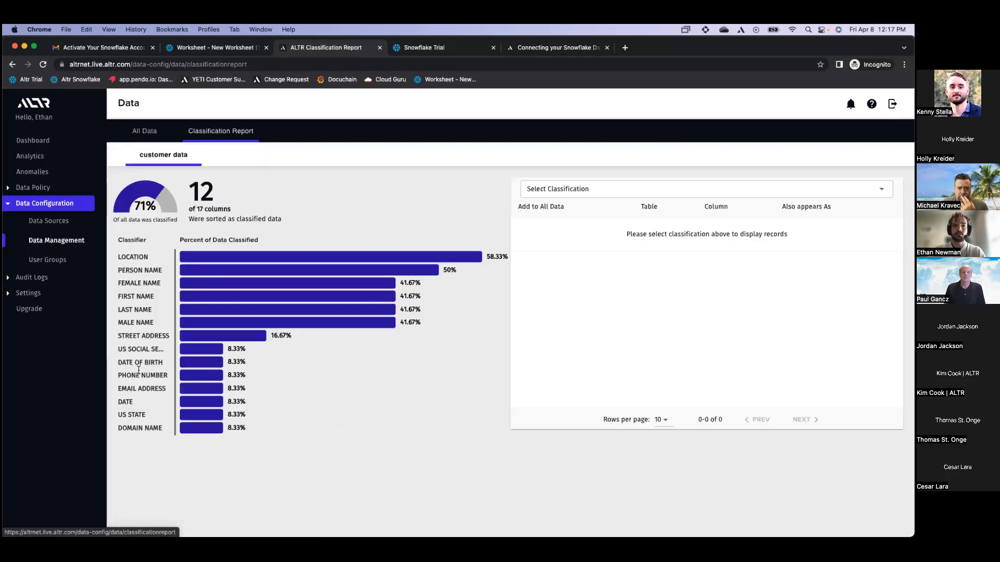
click(183, 349)
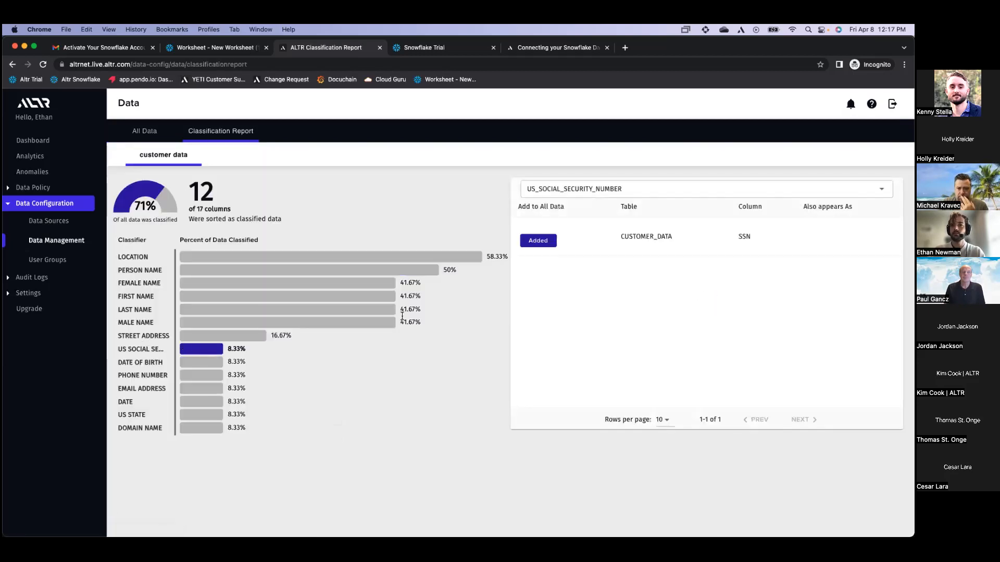
click(48, 224)
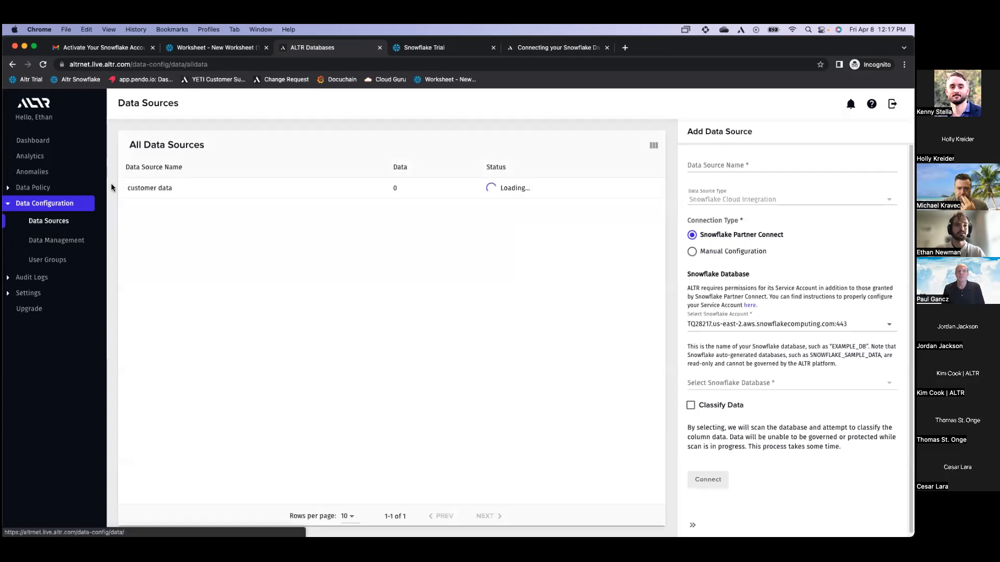
click(56, 240)
In Add Data, select customer data and PUBLIC.CUSTOMER_DATA, and name the data 'ssn'
click(710, 216)
click(710, 227)
click(708, 241)
click(714, 249)
click(717, 267)
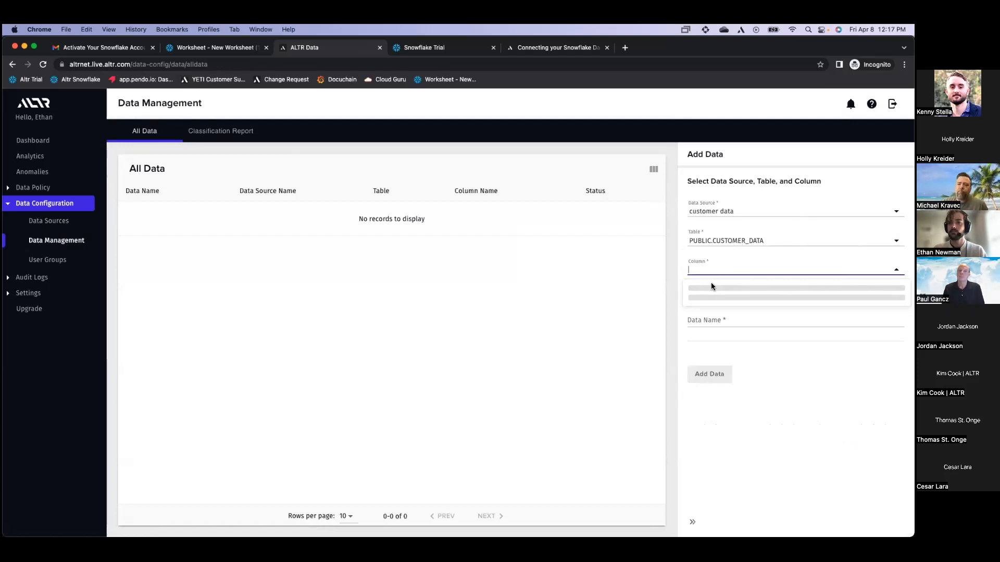
click(708, 320)
text(ssn)
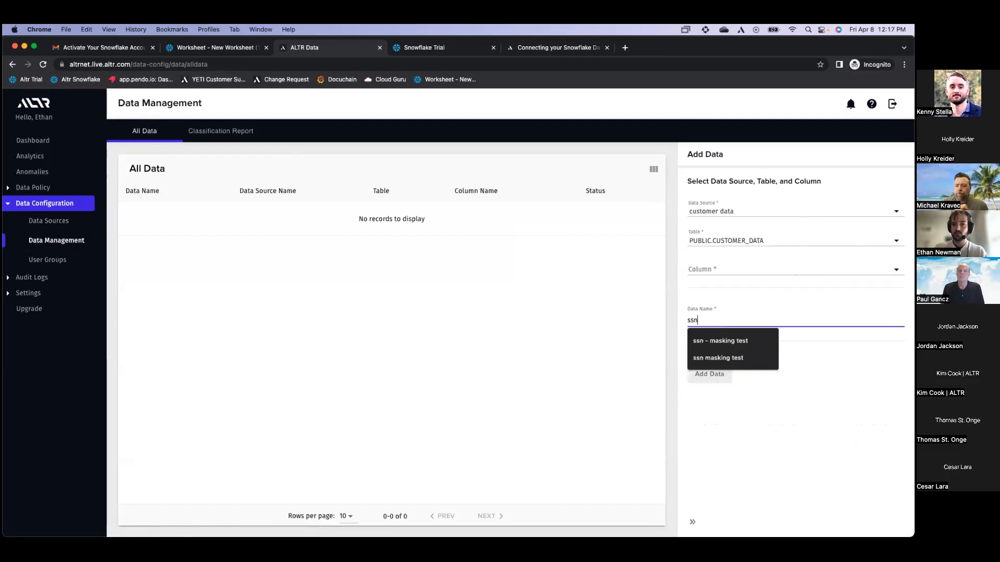
Choose the SSN column and add it as governed data
click(732, 271)
scroll(734, 357, down, 5)
scroll(734, 357, up, 2)
scroll(734, 356, down, 2)
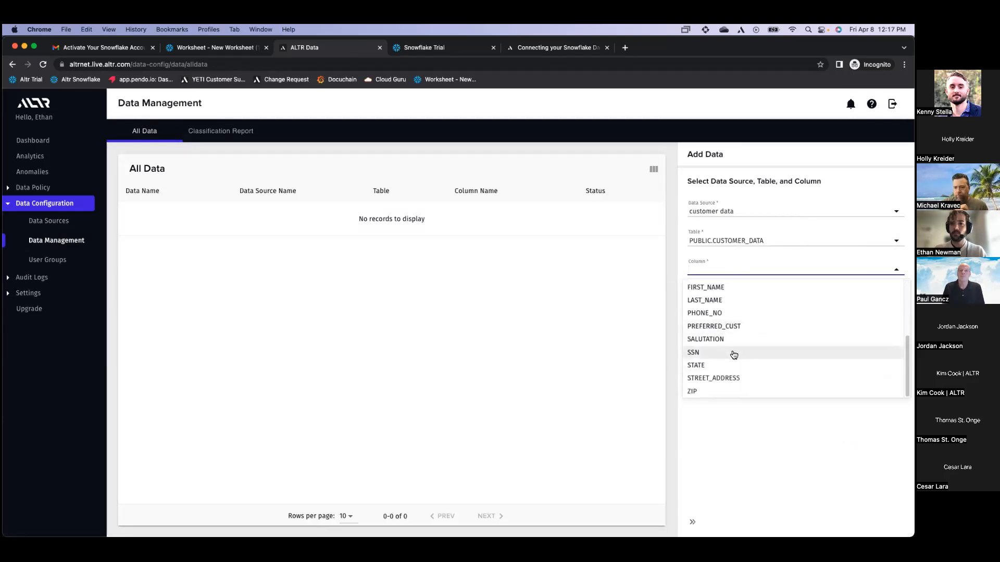
scroll(734, 354, up, 5)
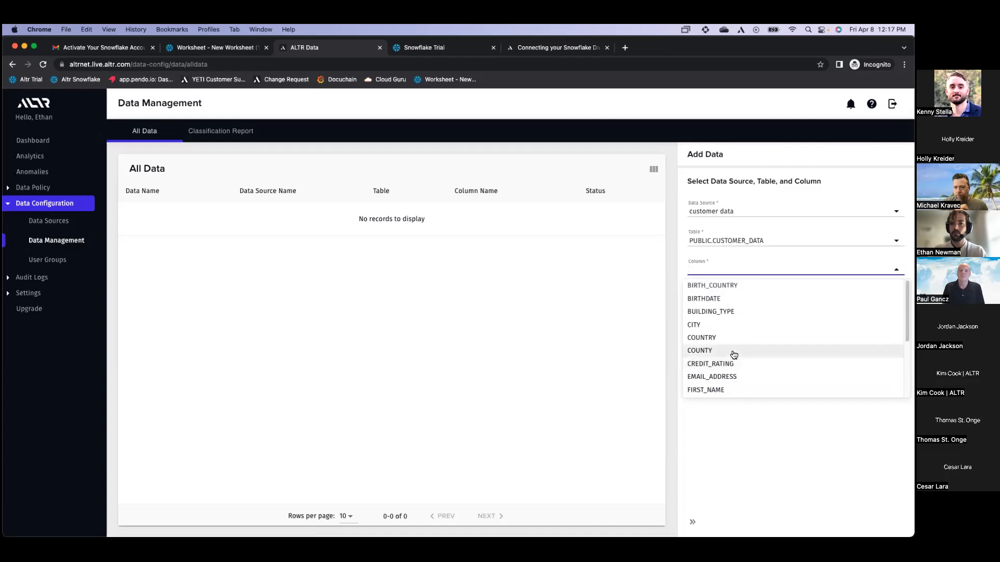
scroll(734, 356, down, 5)
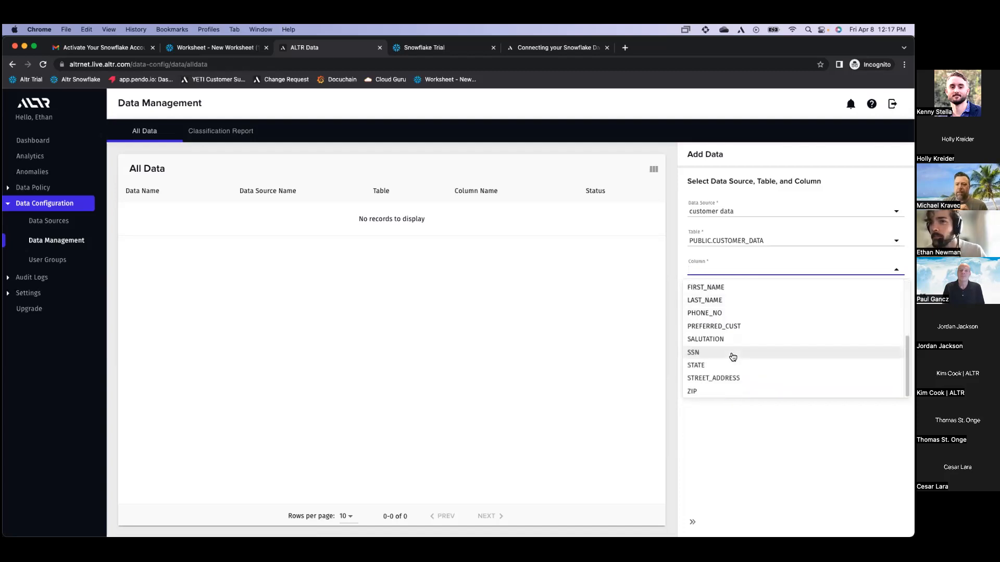
click(733, 357)
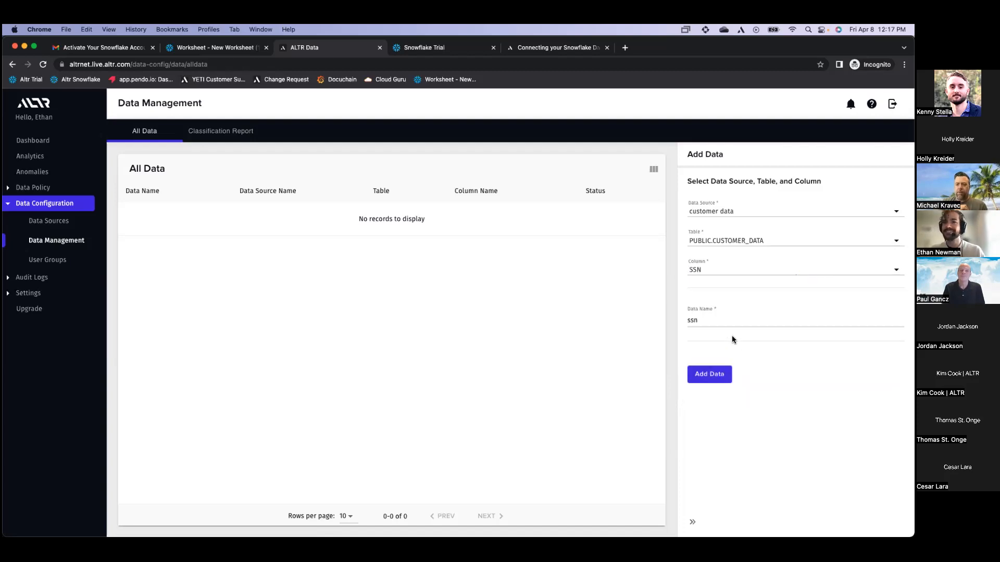
click(722, 375)
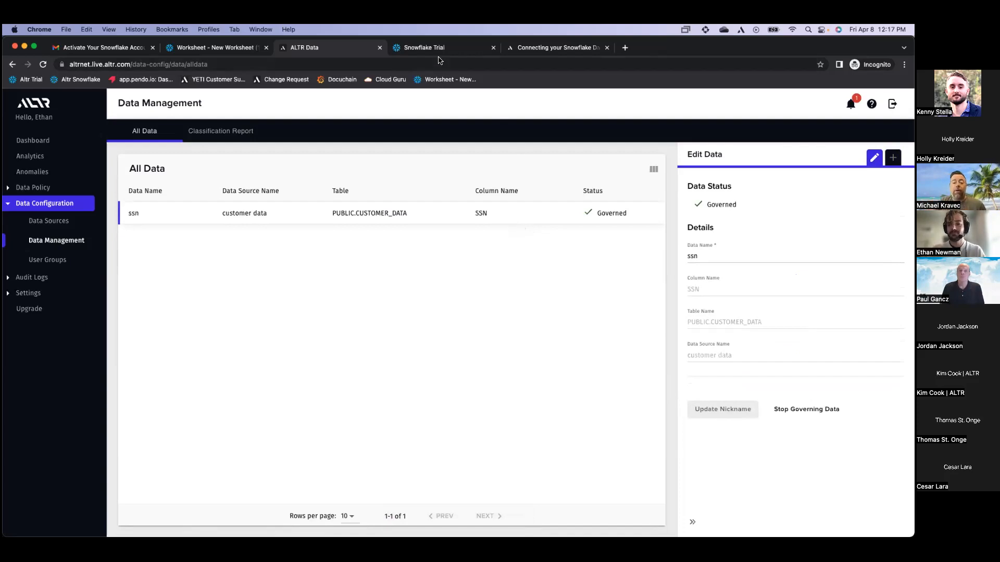
Refresh the object list and set the worksheet schema to ALTR_DSAAS
click(215, 51)
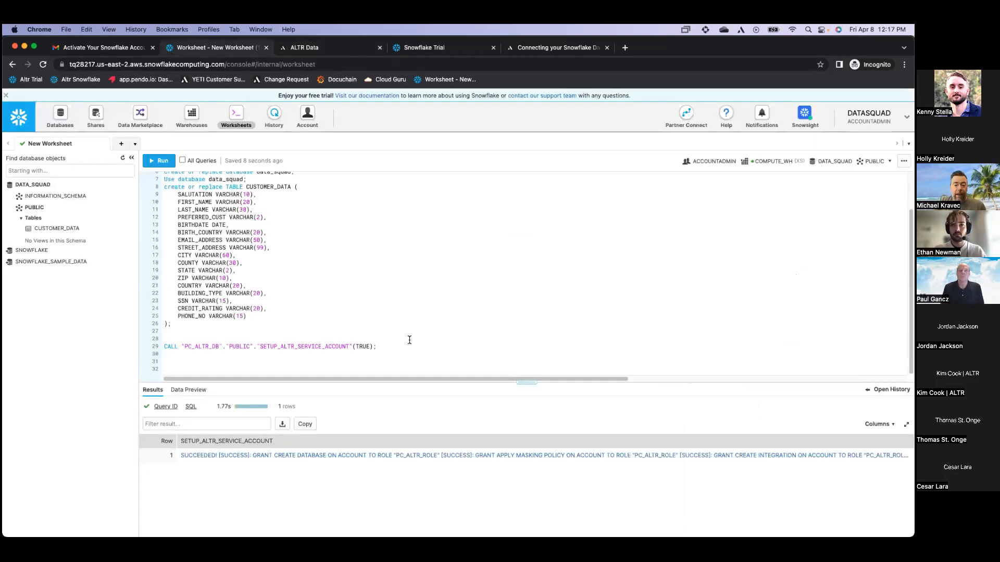
click(122, 157)
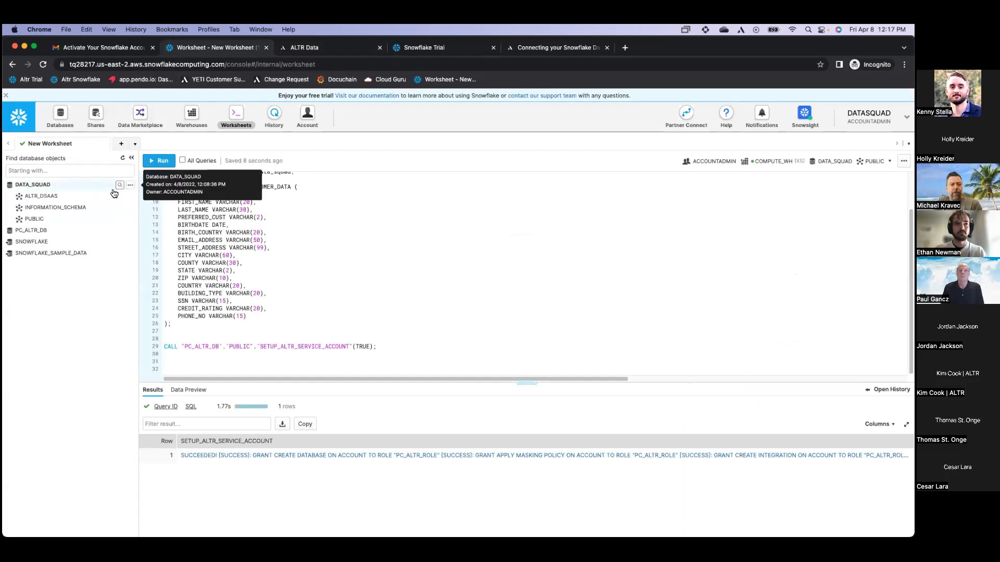
click(875, 161)
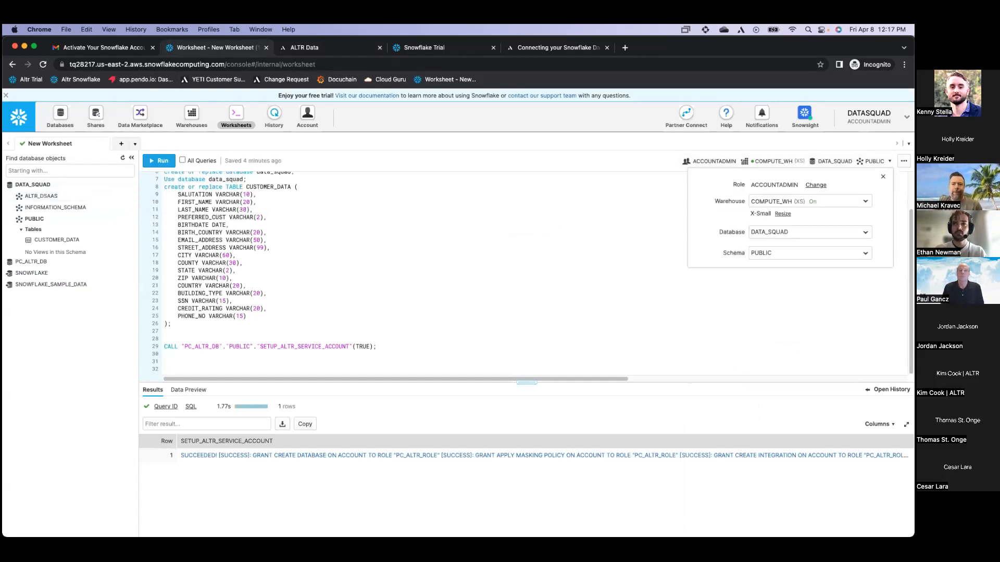
click(819, 252)
click(802, 270)
click(452, 339)
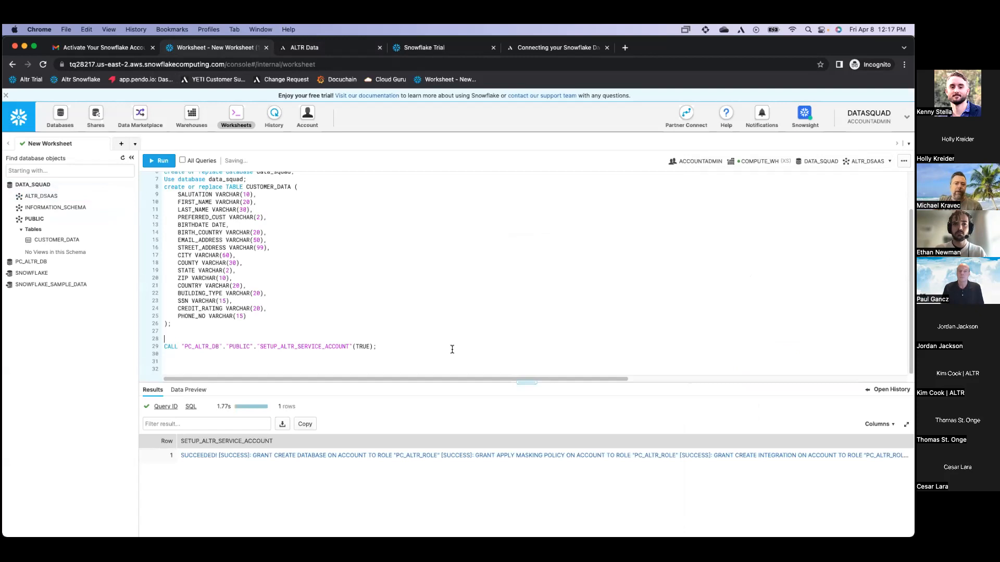
Run 'show masking policies;' on a new worksheet line
click(457, 355)
key(Return)
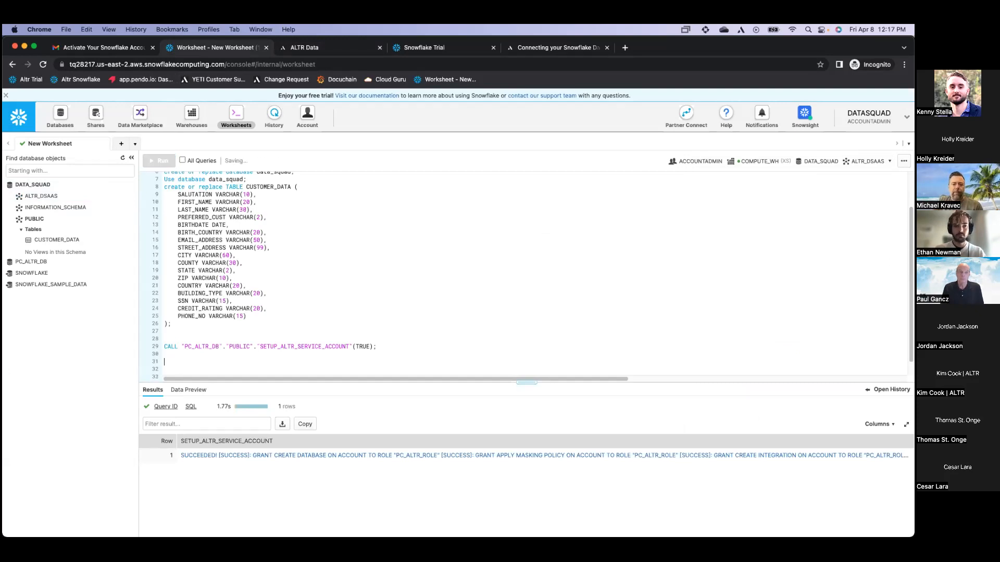
text(show masking p)
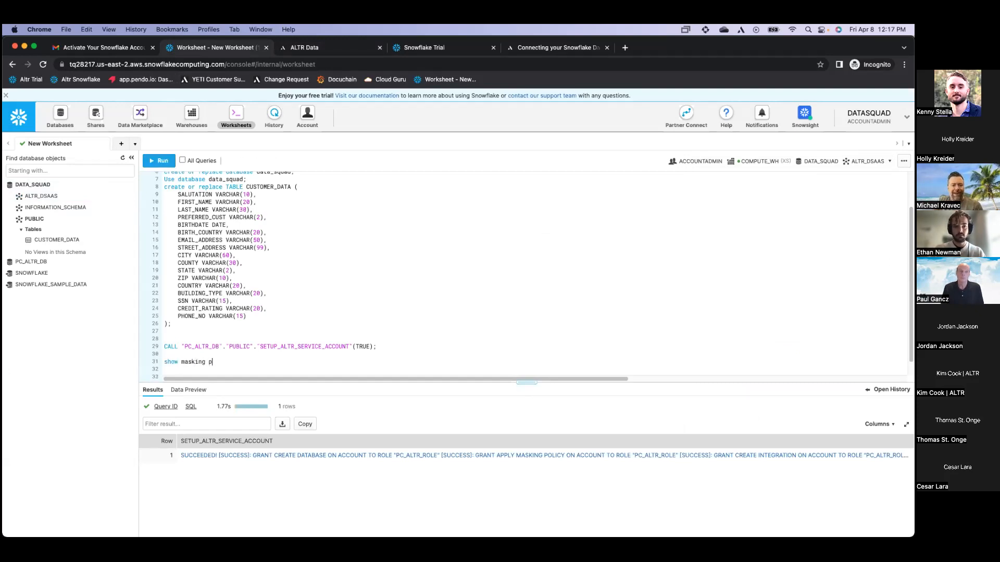
text(olicies;)
key(super+Return)
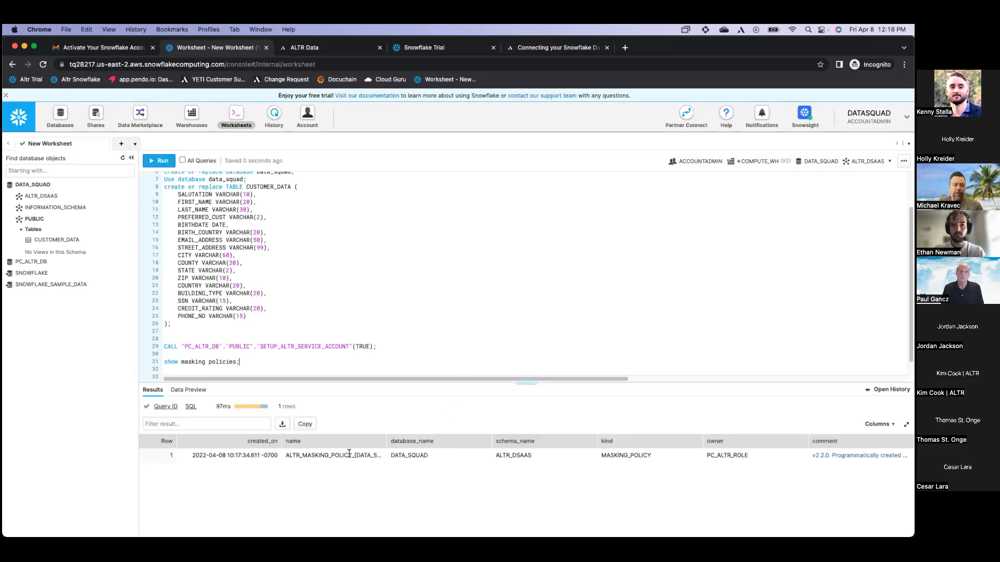
Describe the SSN masking policy using its name copied from the results
triple_click(349, 441)
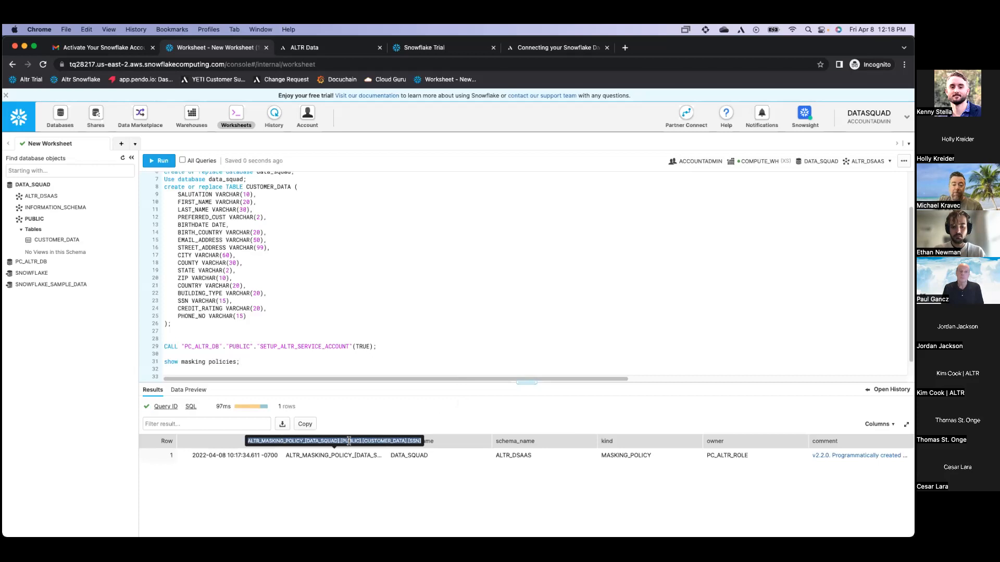
click(315, 374)
text(desc)
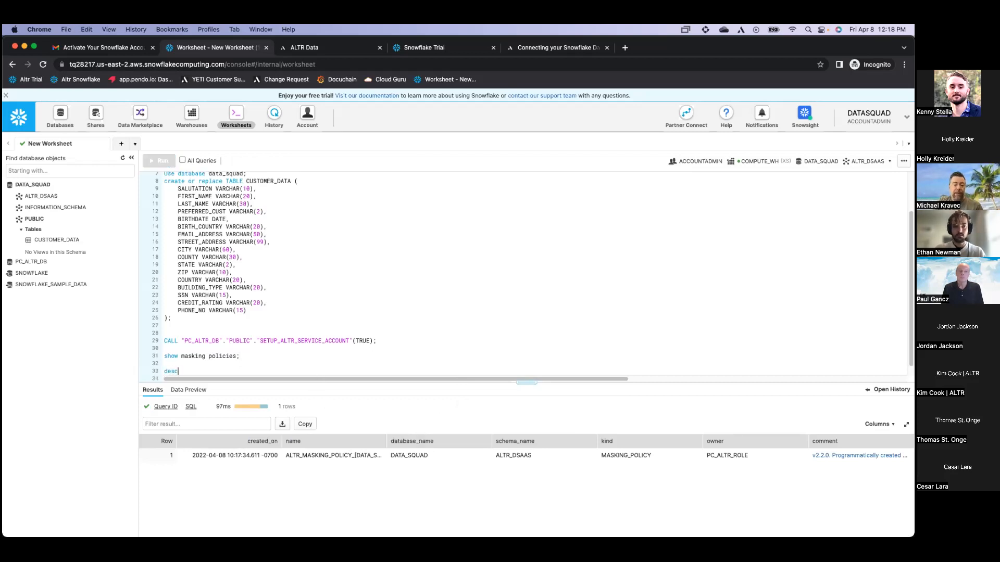
text(rive masking )
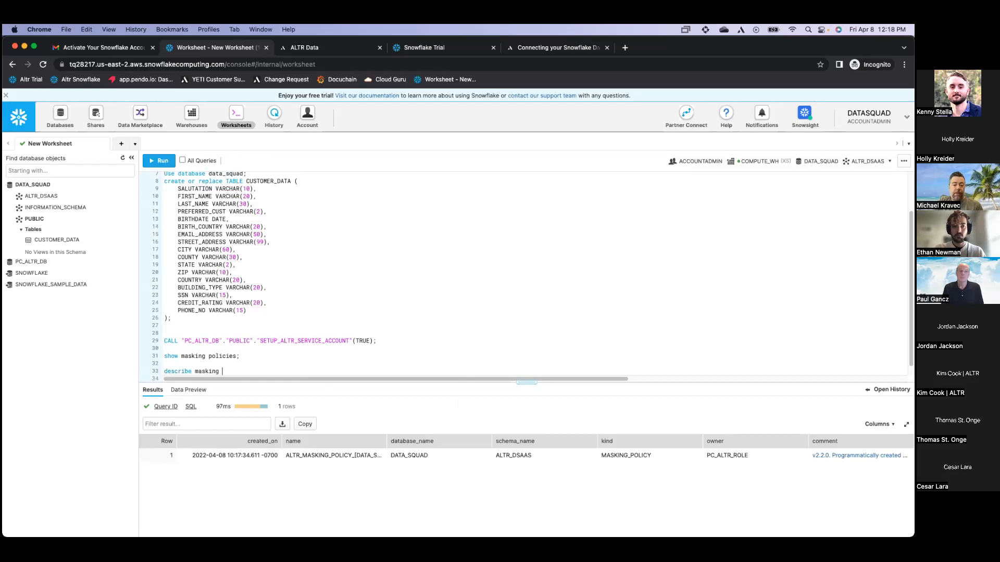
text(pa)
text(licy ")
text(ALTR_MASKING_POLICY_[DATA_SQUAD].[PUBLIC].[CUSTOMER_DATA].[SSN] ")
key(BackSpace)
key(BackSpace)
text(";)
key(super+Return)
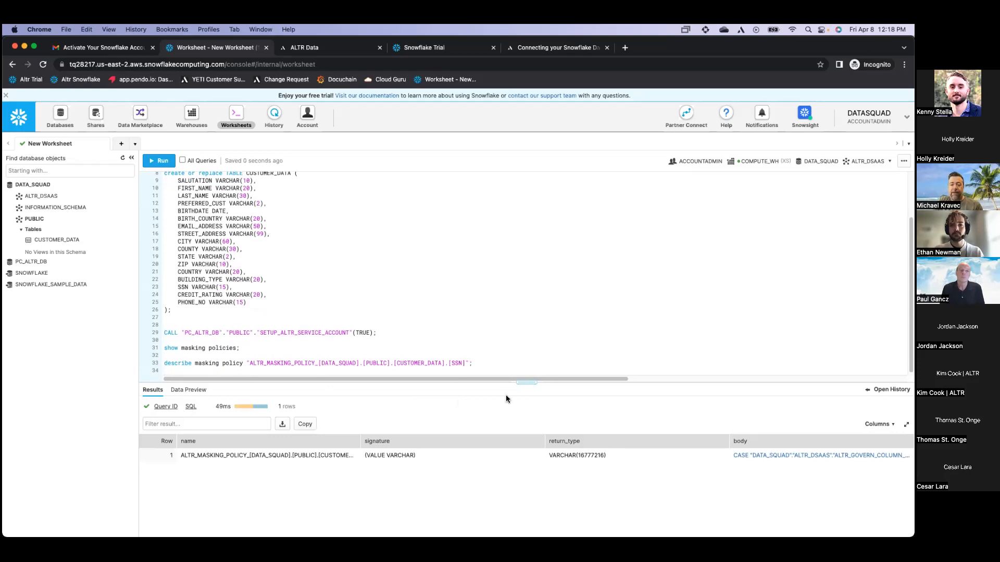
Open the masking policy body in the Details view and enlarge it to show more lines
click(755, 456)
drag(581, 352, 585, 446)
drag(462, 243, 445, 156)
drag(562, 353, 750, 482)
drag(458, 152, 408, 136)
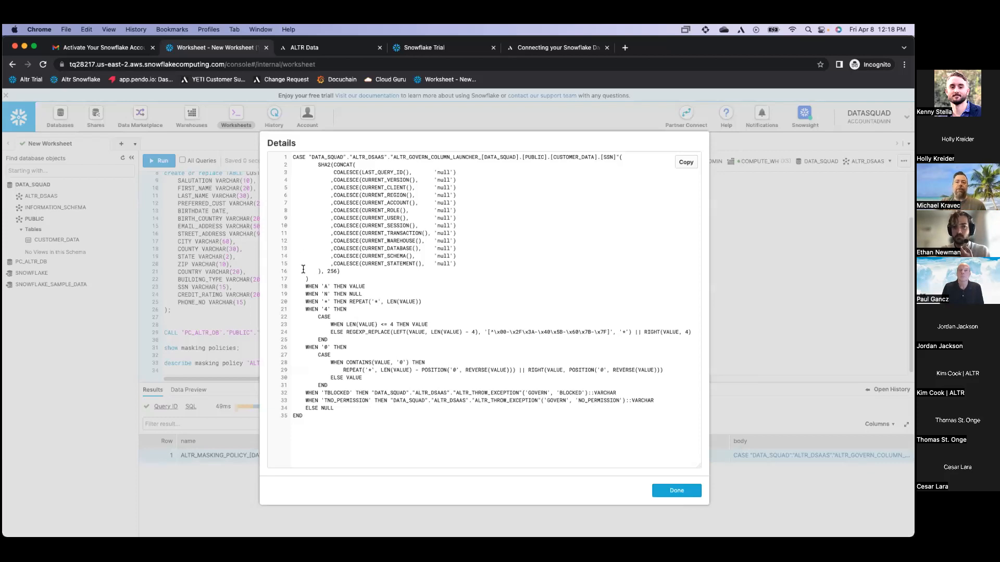
Highlight the SHA2 hashing section, then the WHEN masking branches of the policy body
drag(309, 279, 308, 158)
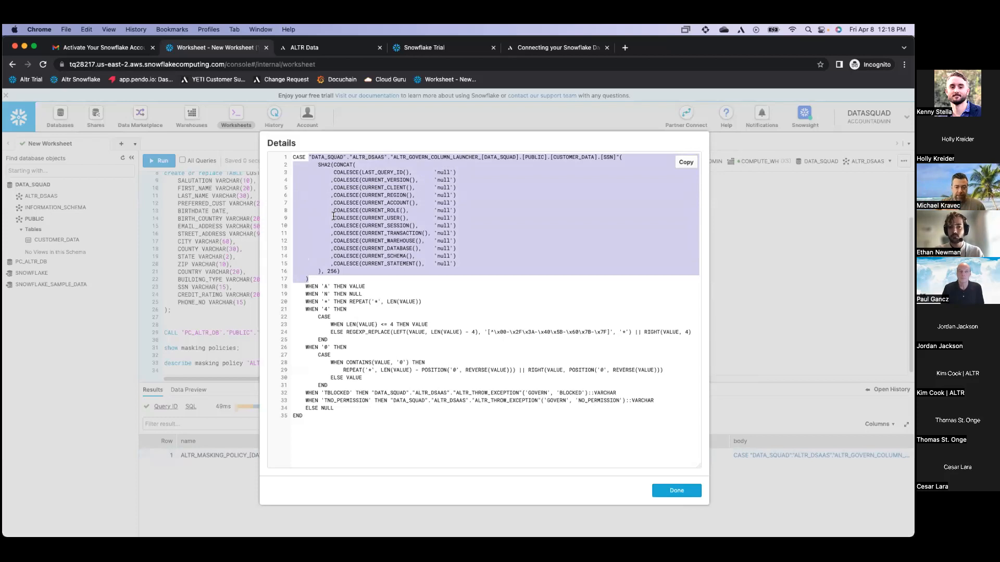
click(325, 284)
drag(307, 287, 363, 400)
click(362, 400)
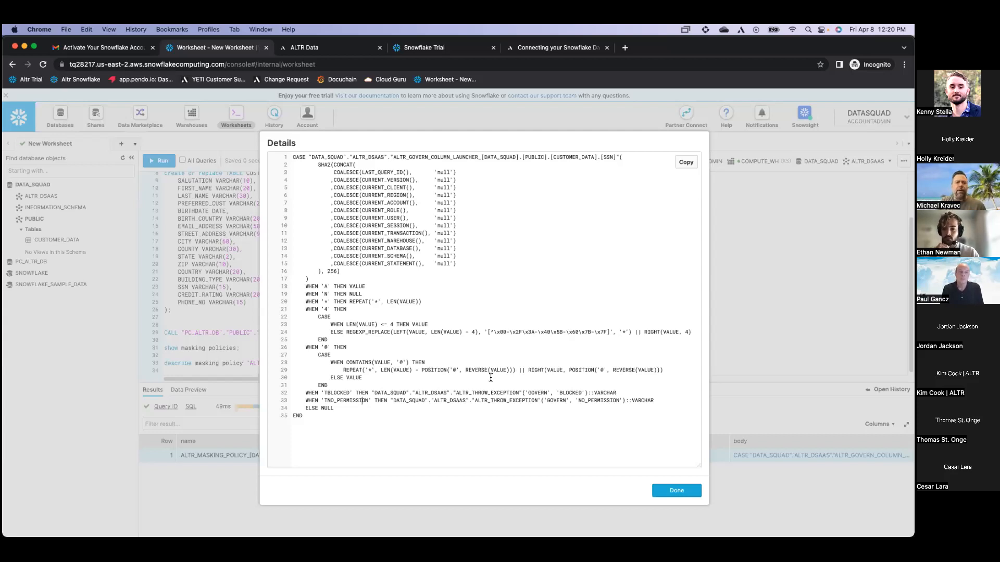
Close the Details view and go to ALTR's Data Policy Locks page
click(668, 491)
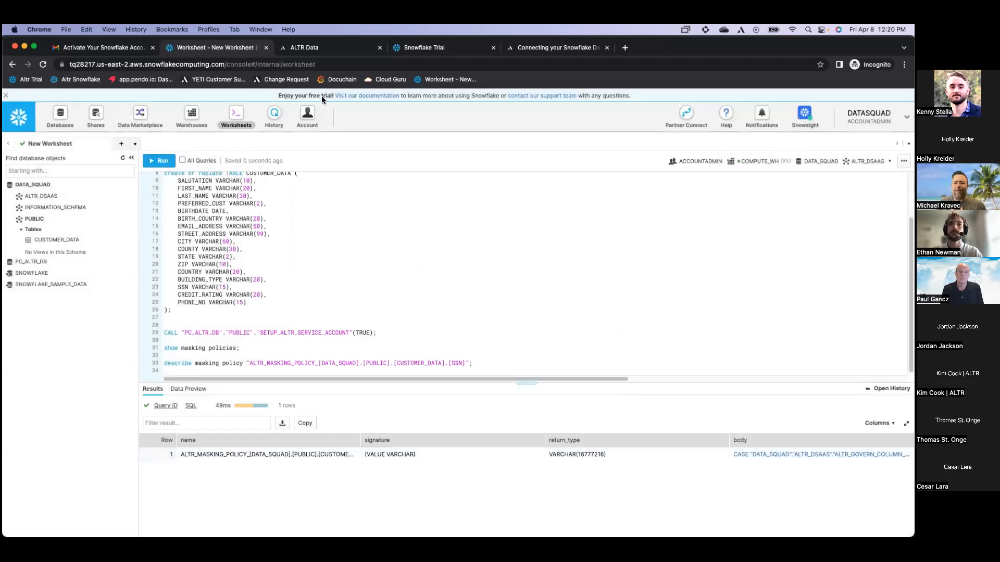
click(304, 49)
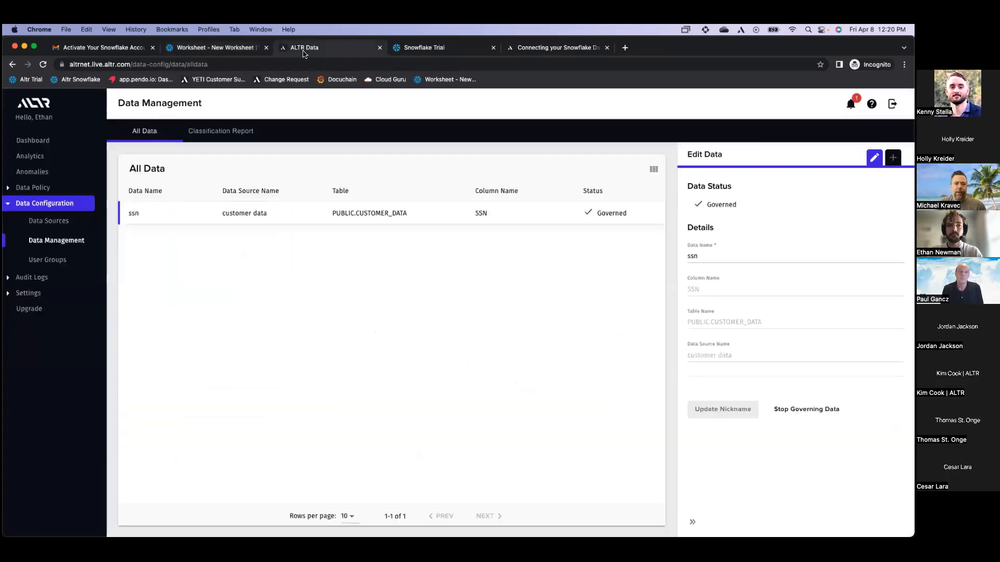
click(50, 187)
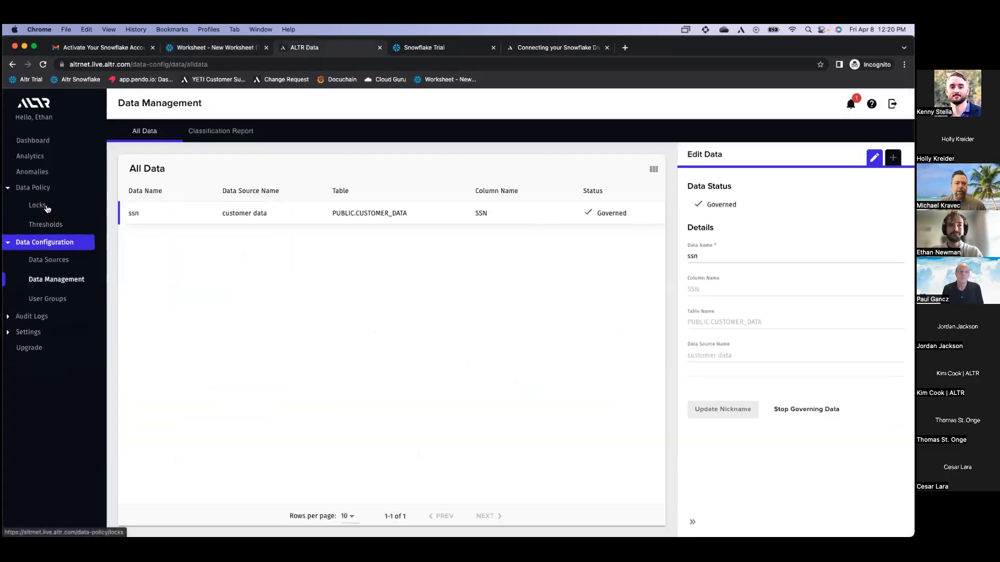
click(37, 205)
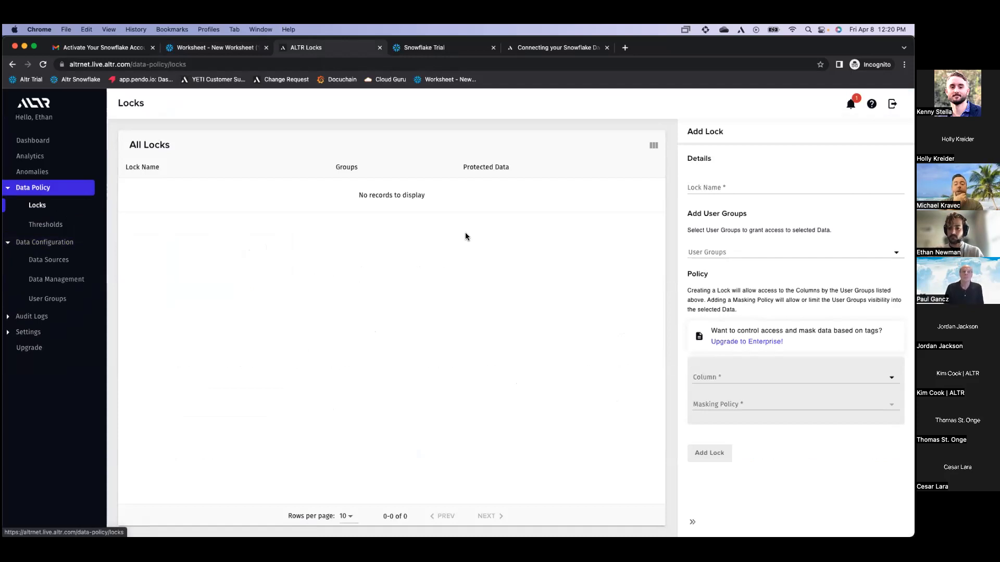
Add lock 'SSN - no mask' giving PC_ALTR_ROLE No Mask access to the ssn column
click(729, 188)
text(SSN - no mask)
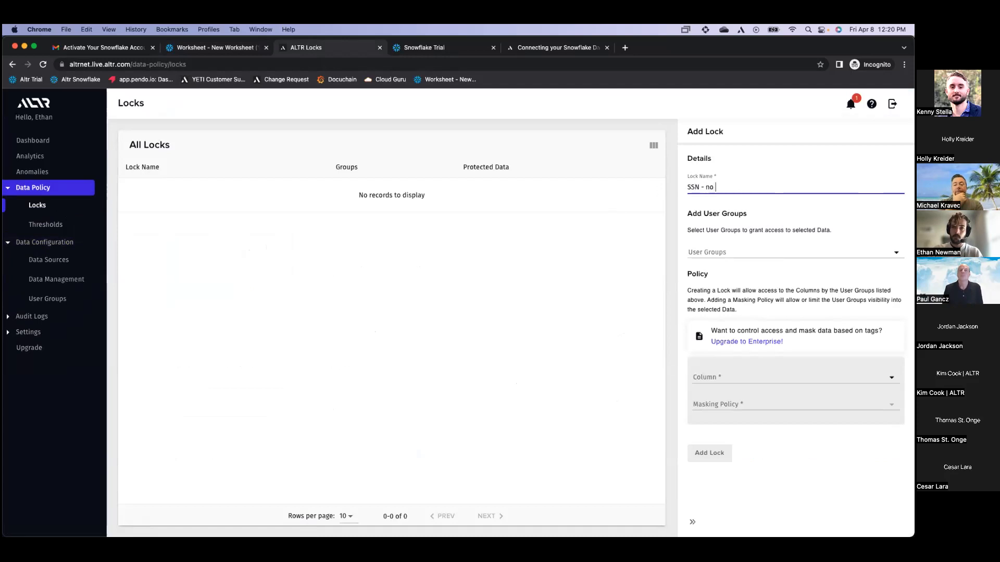
click(716, 253)
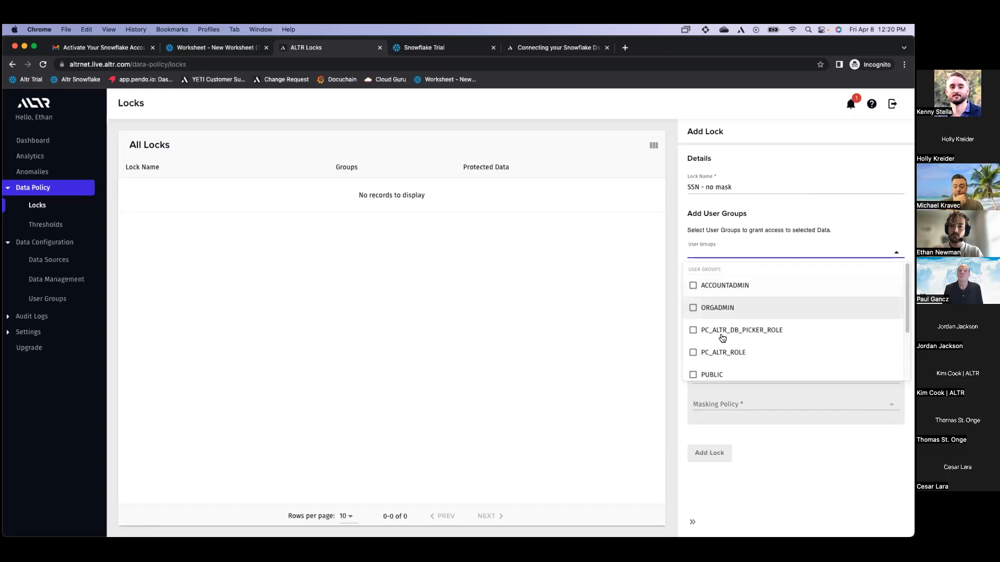
click(726, 357)
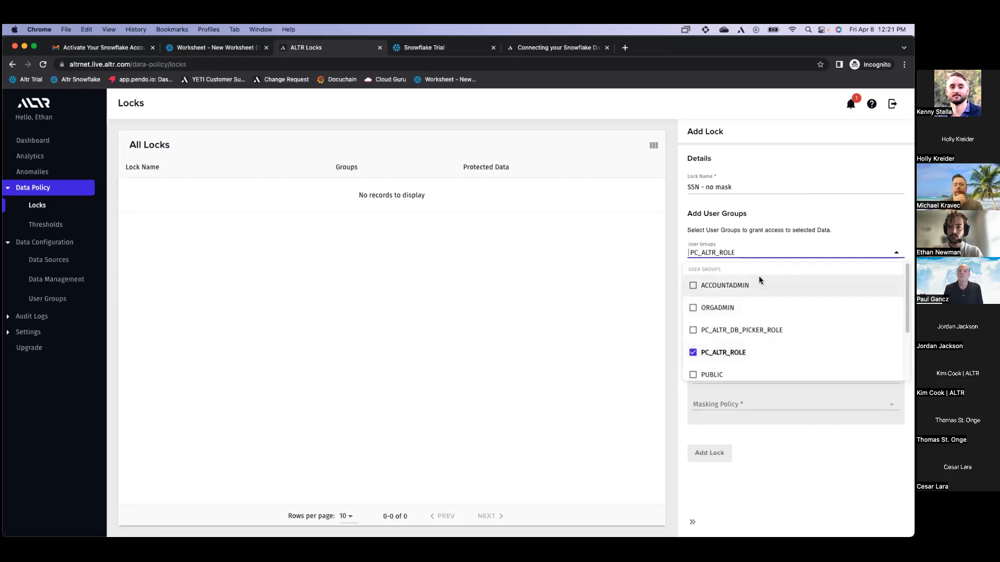
click(764, 252)
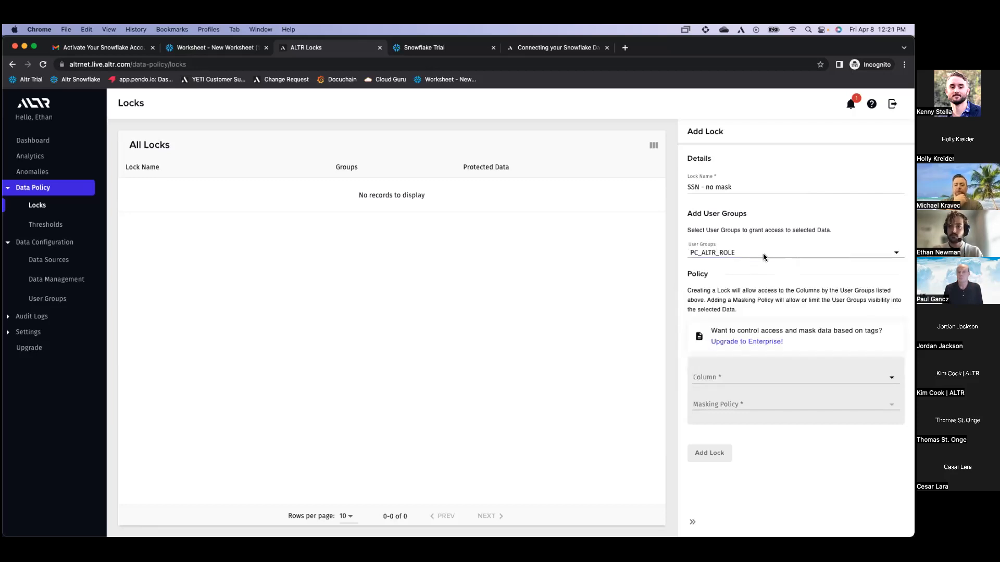
click(751, 375)
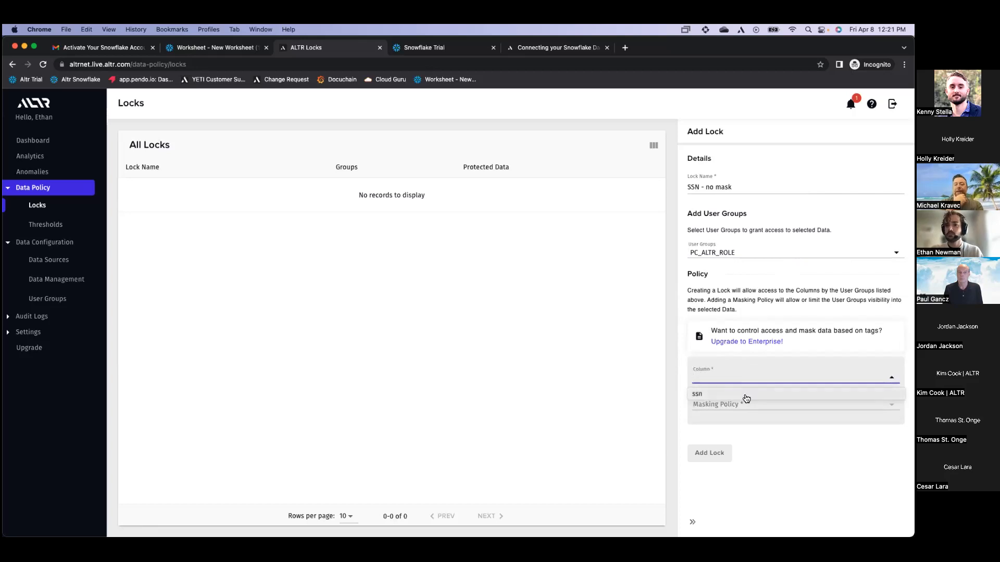
click(747, 398)
click(742, 405)
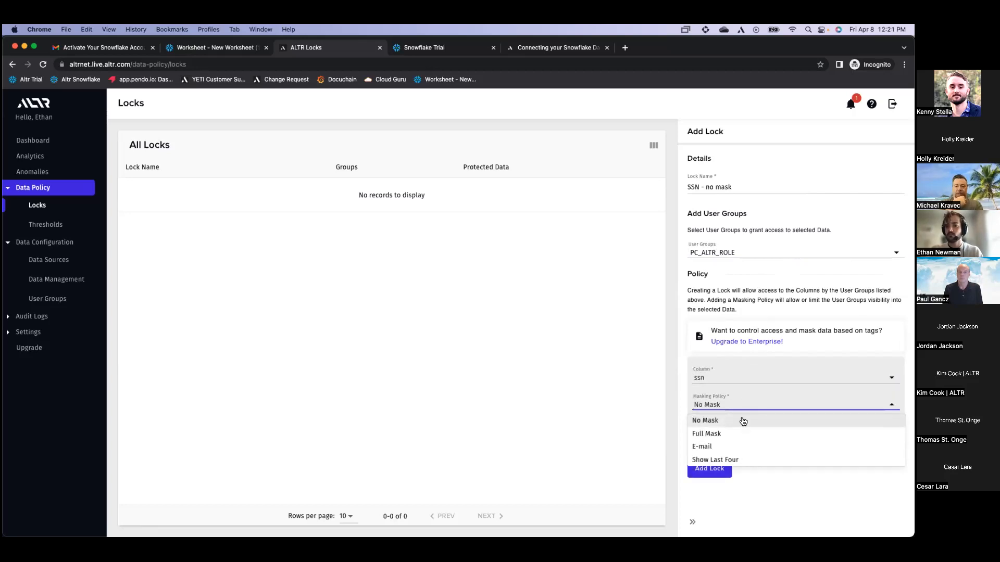
click(743, 422)
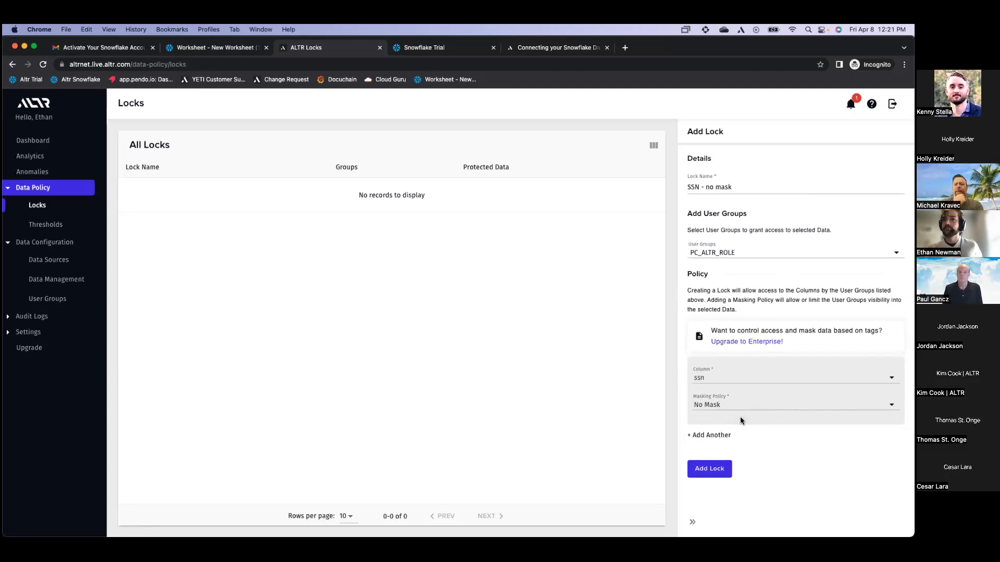
click(721, 466)
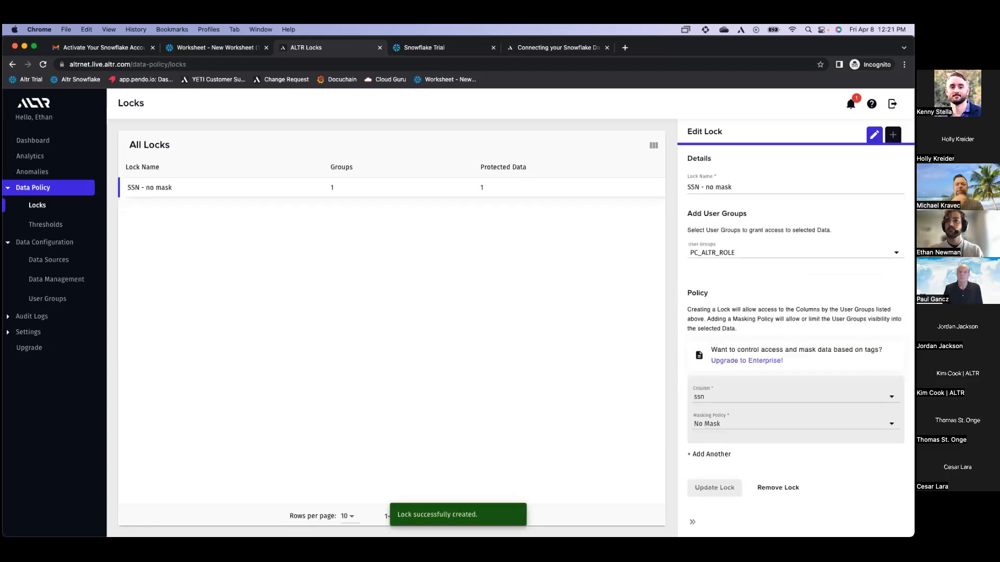
Add lock 'SSN - show last 4' applying Show Last Four on ssn for the PUBLIC group
click(893, 135)
click(813, 185)
text(SSN - show last 4)
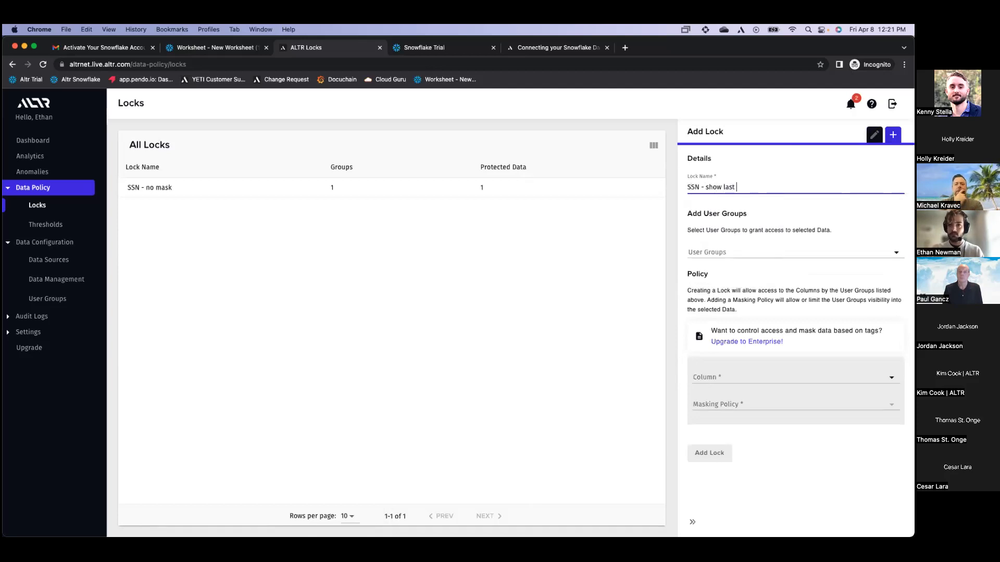
click(776, 250)
scroll(745, 328, down, 1)
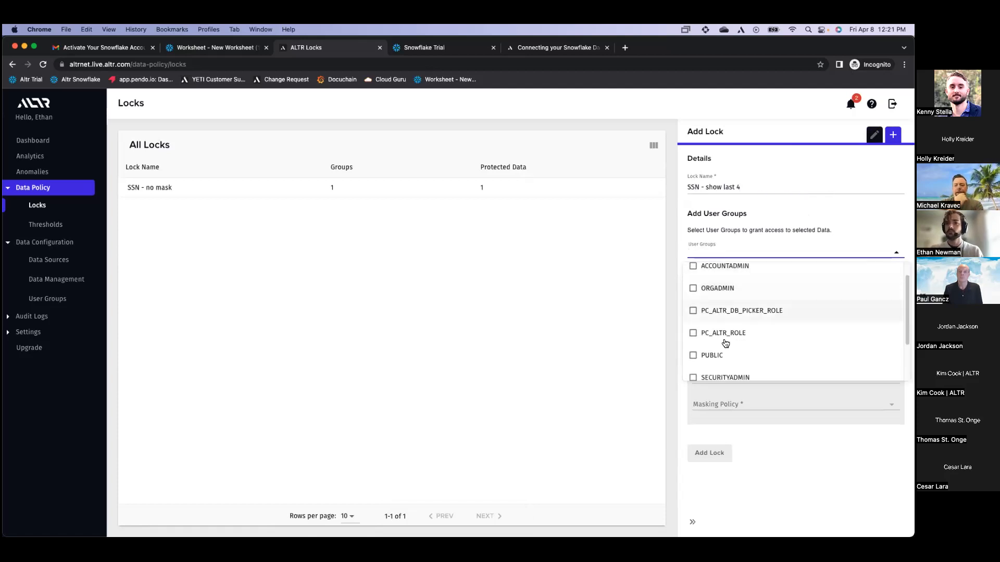
click(693, 355)
click(752, 249)
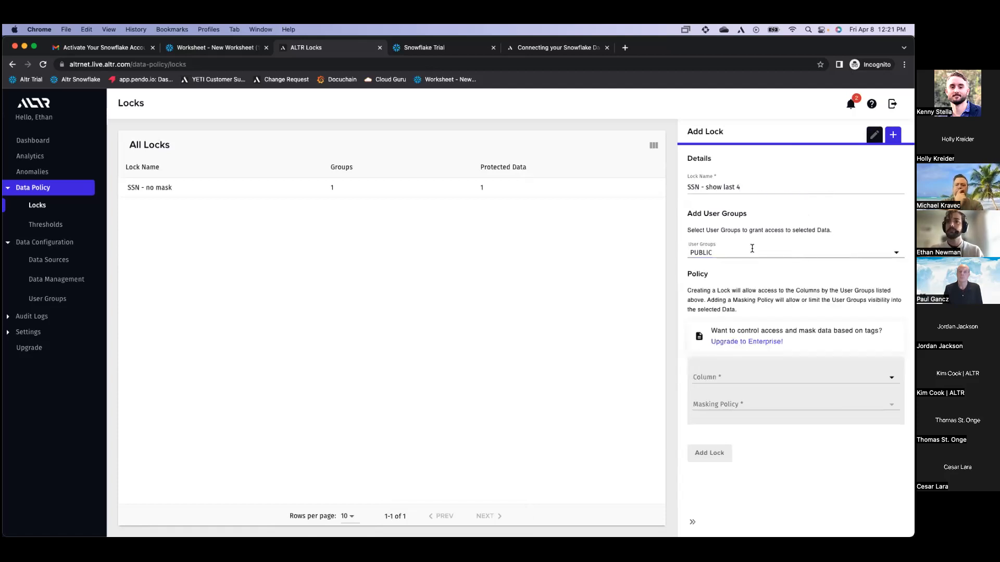
click(733, 377)
click(727, 396)
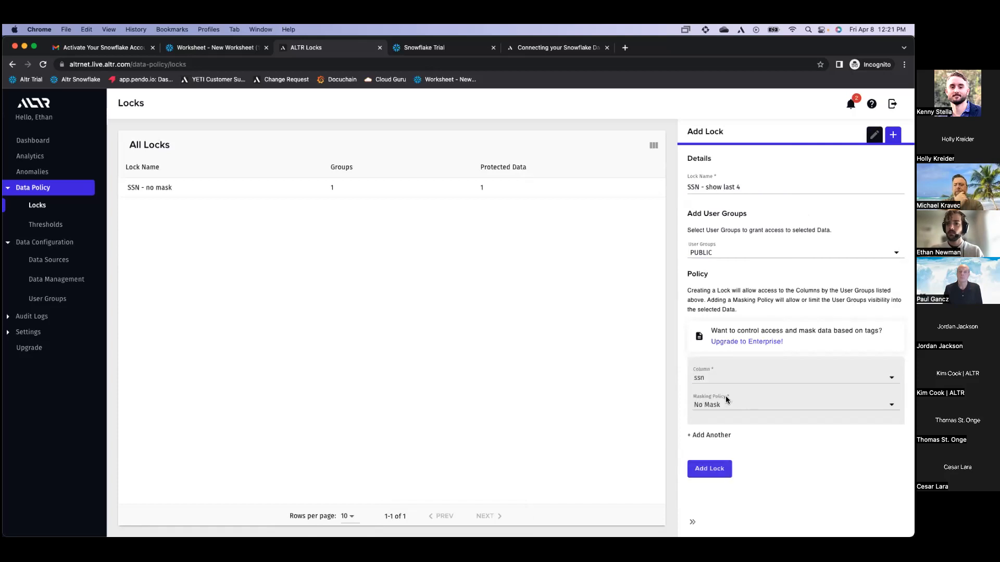
click(726, 406)
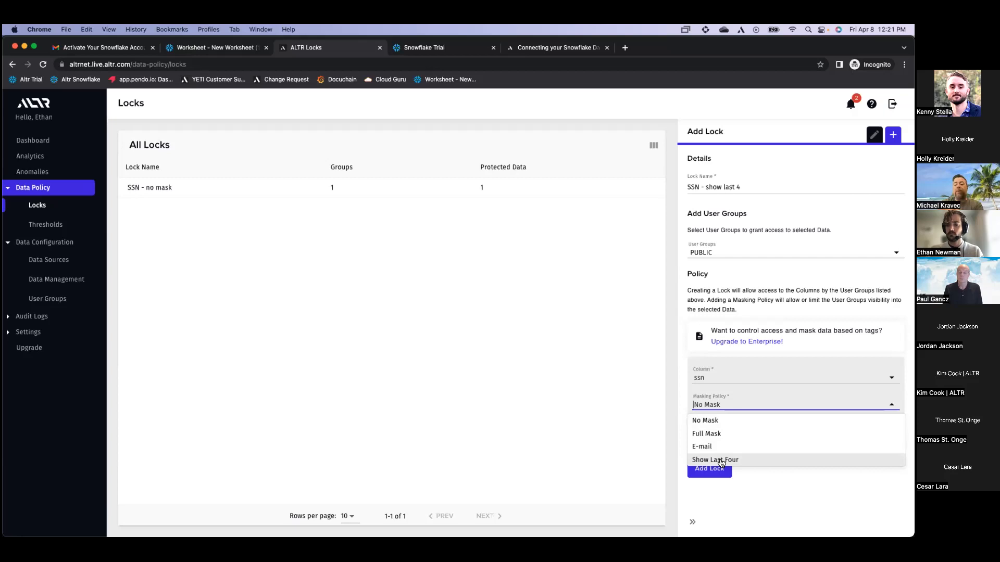
click(721, 461)
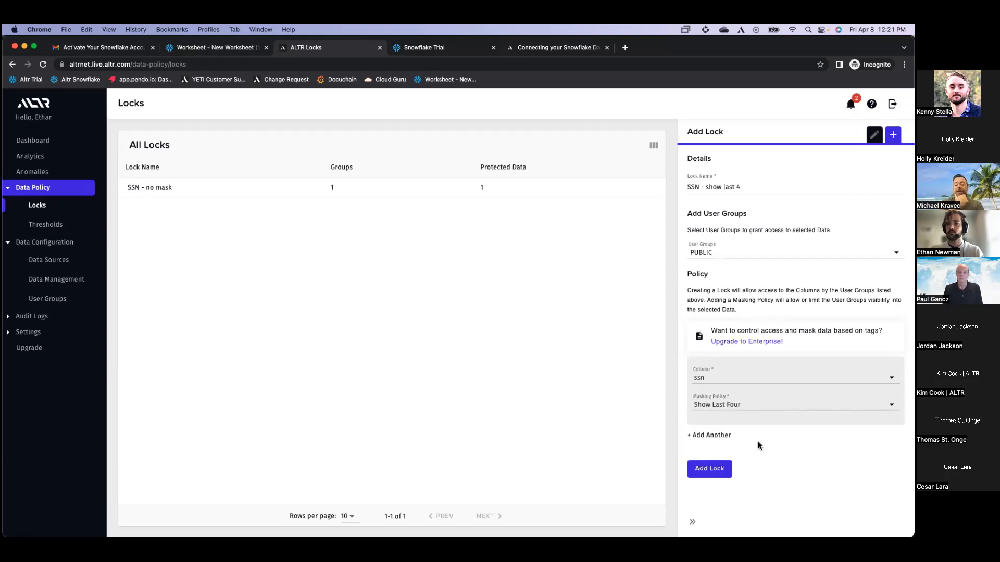
click(723, 472)
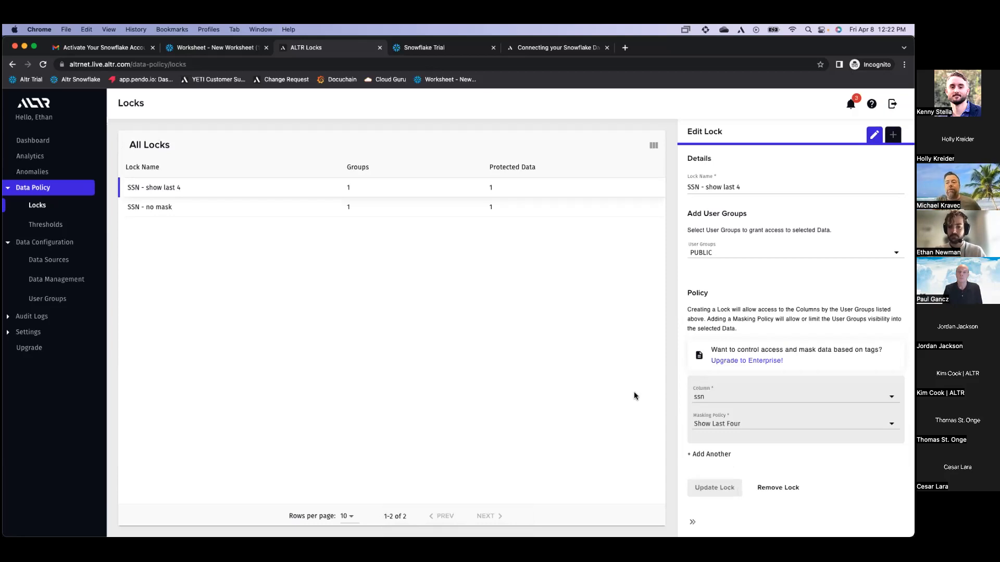
Paste the four PUBLIC role GRANT statements below the describe statement in the worksheet
click(244, 49)
scroll(398, 338, right, 2)
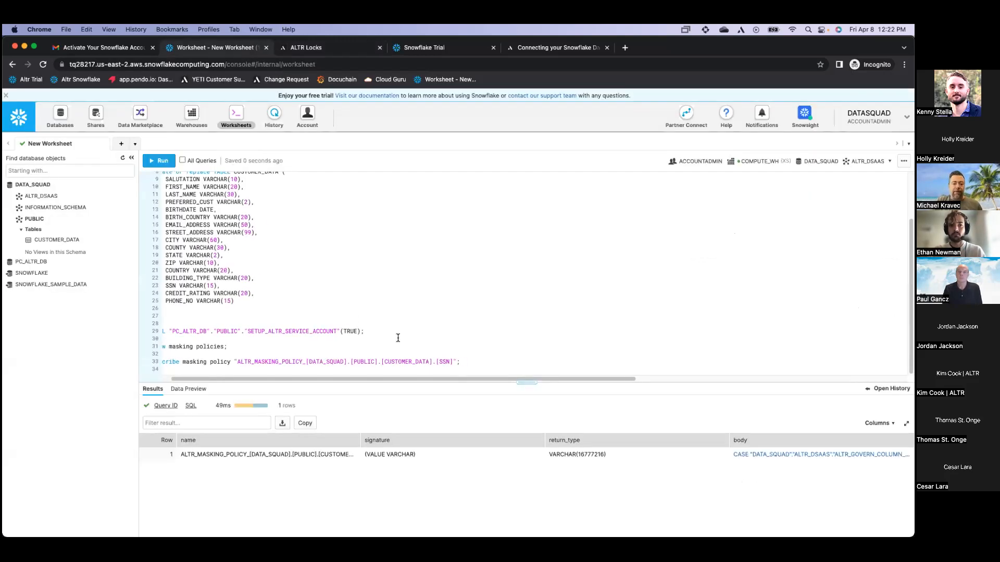
scroll(398, 338, left, 1)
click(522, 361)
key(Return)
key(Return)
text(se)
key(BackSpace)
key(BackSpace)
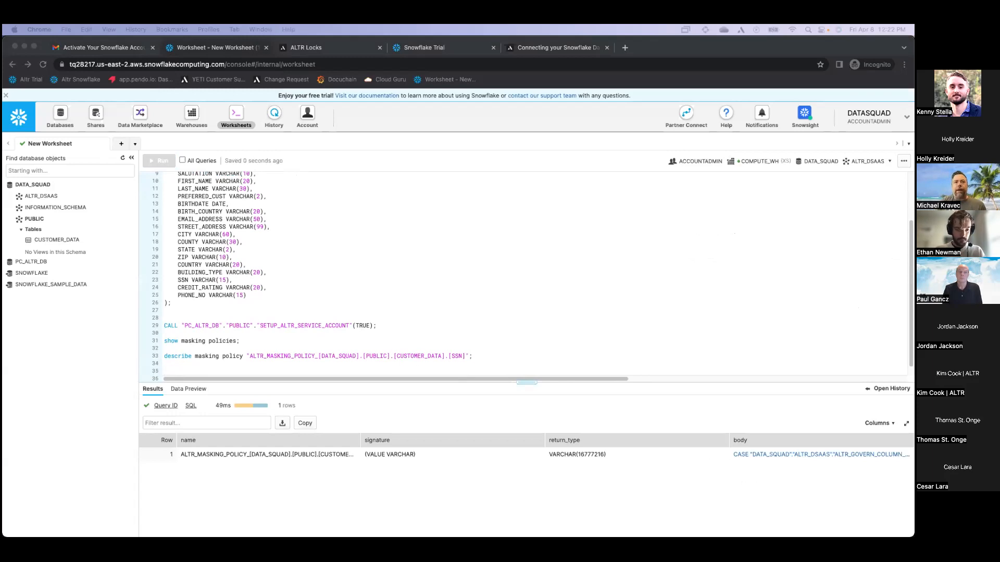
click(285, 372)
text(grant usage on warehouse COMPUTE_WH to role public;·grant usage on database DATA_SQUAD to role public; ·grant usage on schema DATA_SQUAD.PUBLIC to role public; ·grant select on table CUSTOMER_DATA to role public;)
scroll(314, 337, left, 1)
scroll(314, 336, up, 1)
scroll(313, 358, down, 1)
Put the warehouse, database, schema and CUSTOMER_DATA grants each on its own line
click(342, 362)
key(BackSpace)
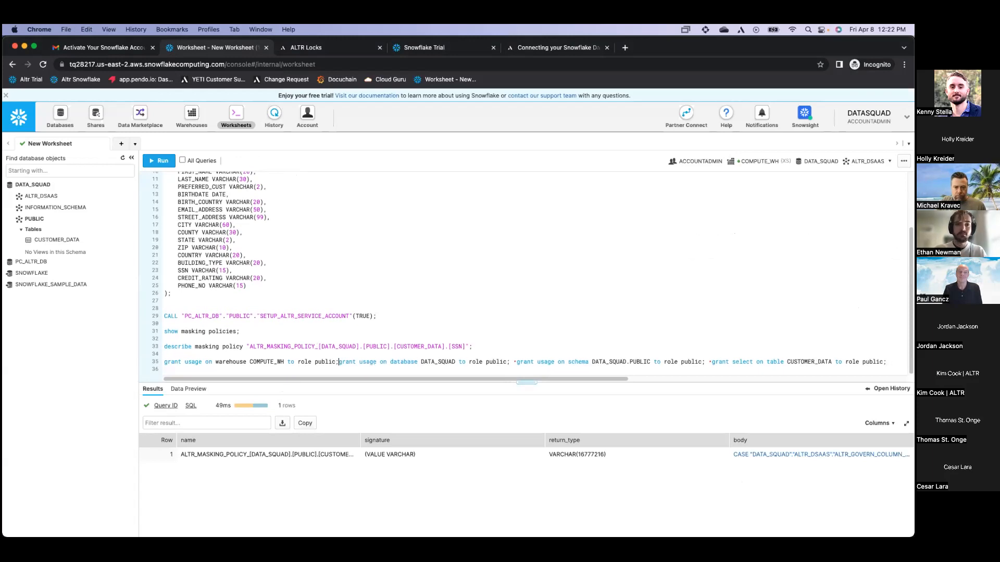
key(Return)
click(342, 370)
key(BackSpace)
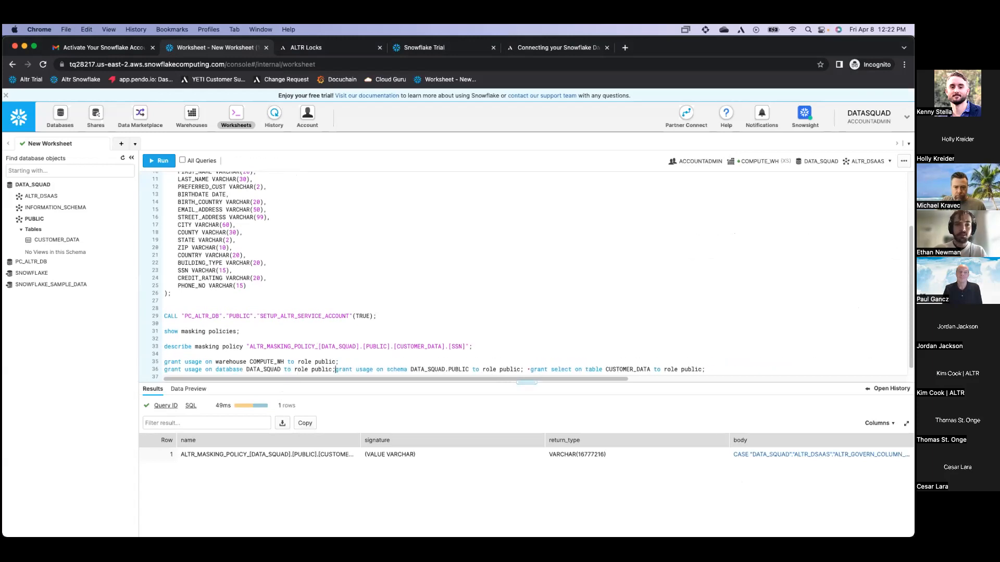
key(Return)
click(356, 372)
key(BackSpace)
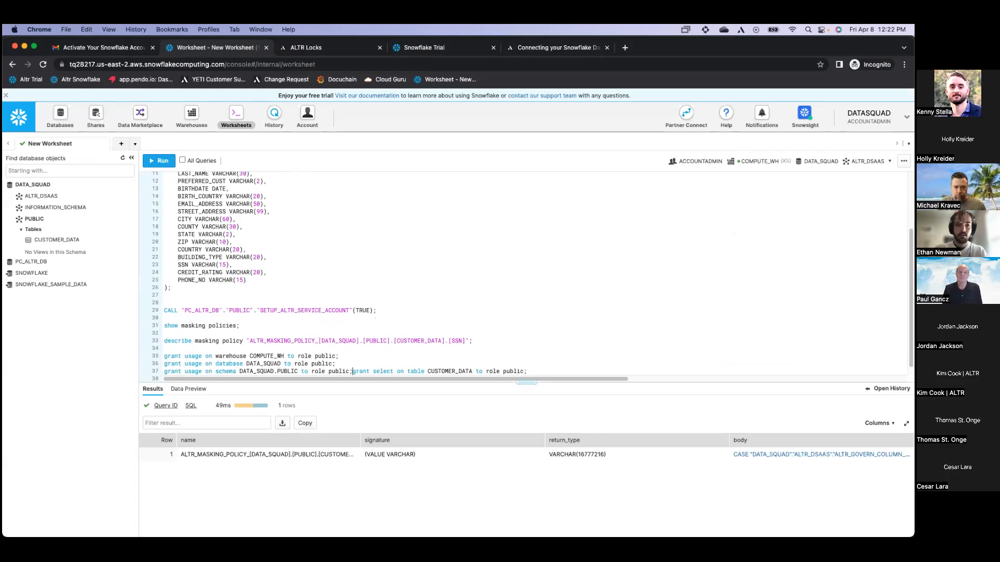
key(Return)
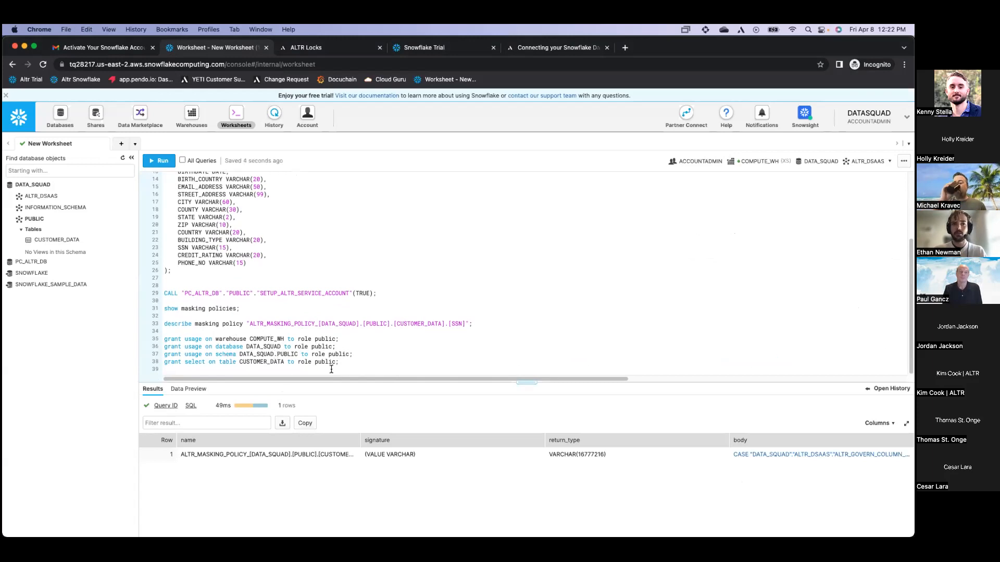
Run the four grant statements one after another with Cmd+Enter
click(341, 339)
key(super+Return)
key(Down)
key(super+Return)
key(Down)
key(super+Return)
key(Down)
key(Down)
key(End)
key(super+Return)
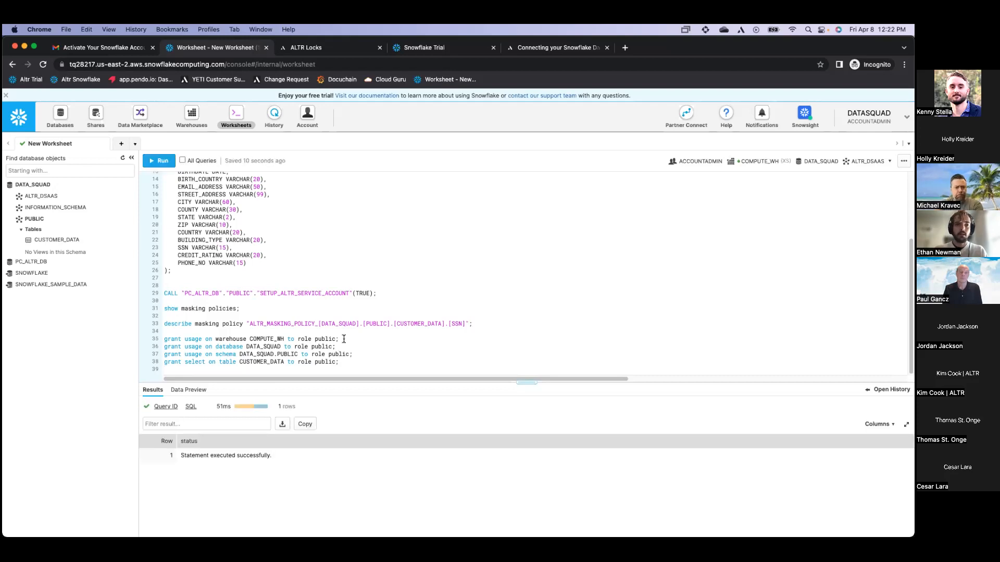
Write 'select SSN from CUSTOMER_DATA limit 10;', set the schema to PUBLIC, and run it
key(Return)
key(Return)
key(Return)
key(Return)
key(Return)
key(Return)
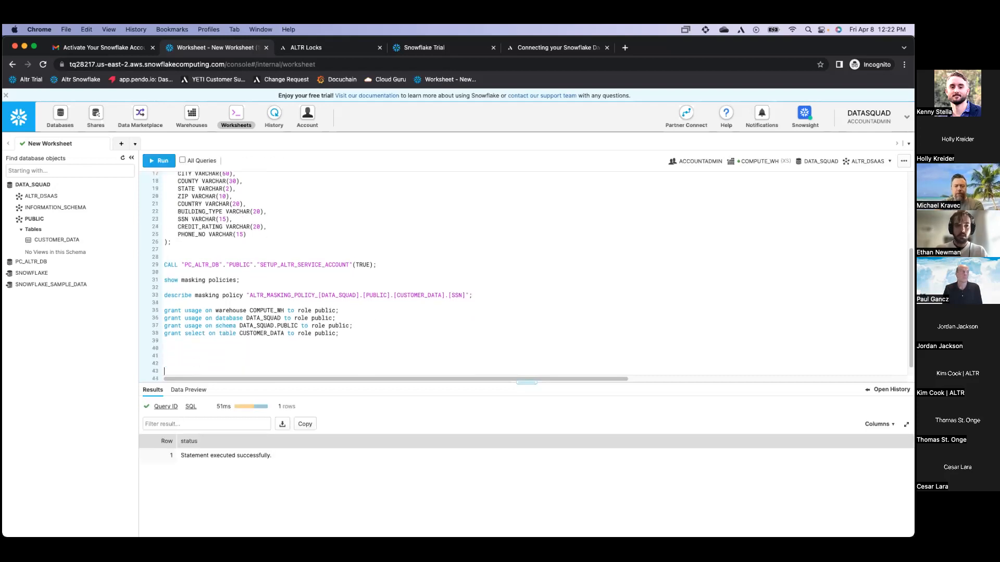
click(344, 361)
click(344, 357)
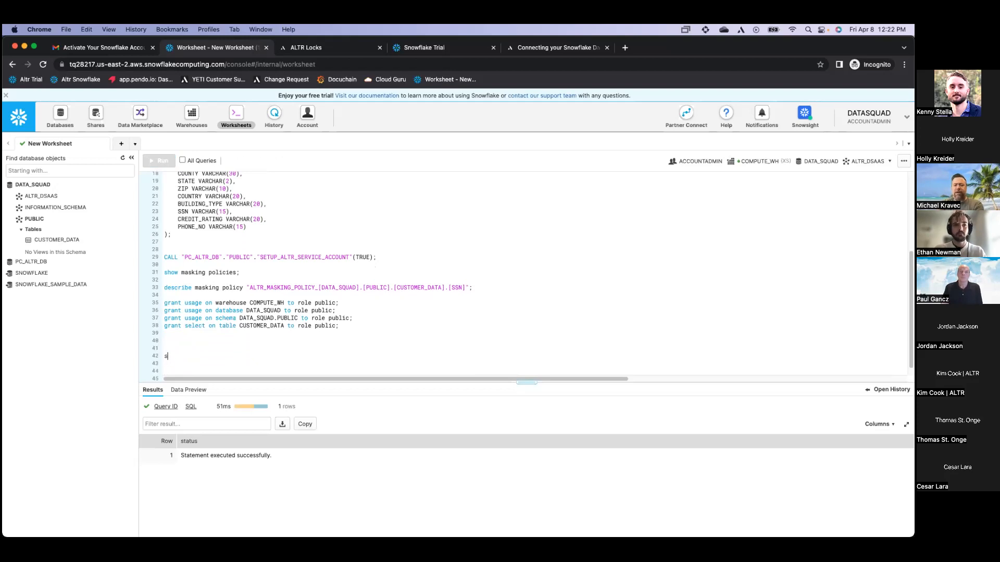
text(select SSN )
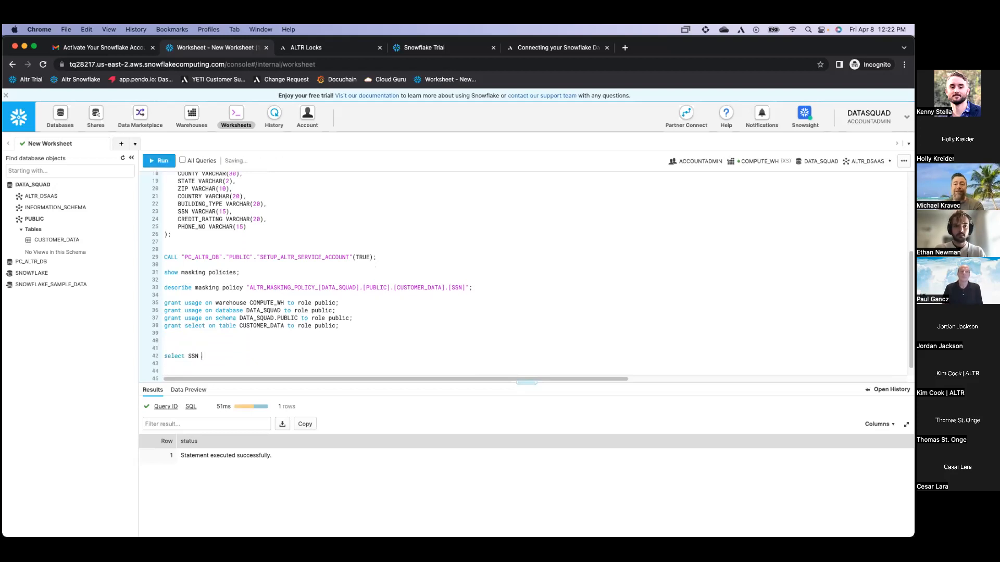
text(from CU)
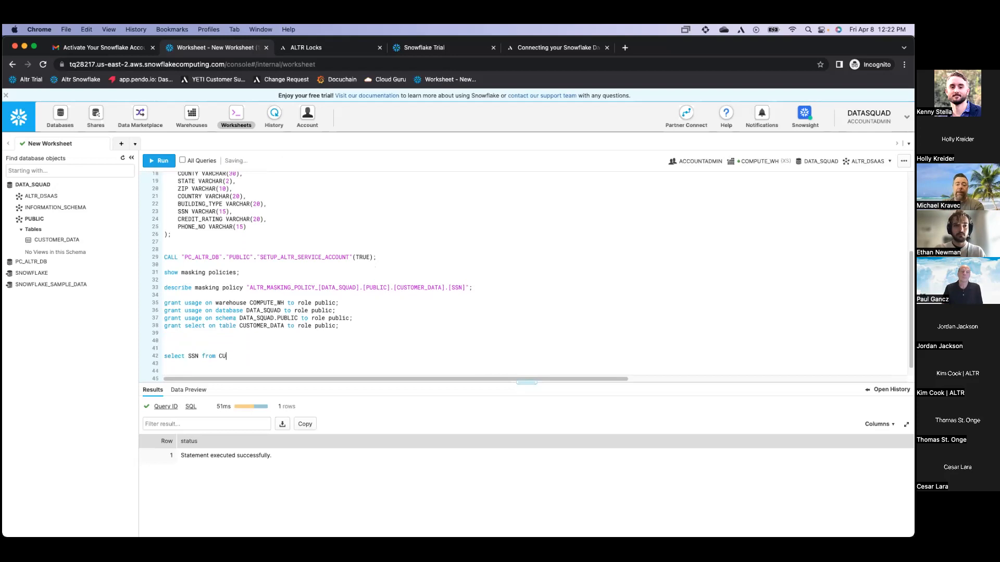
text(STOMER_DATA)
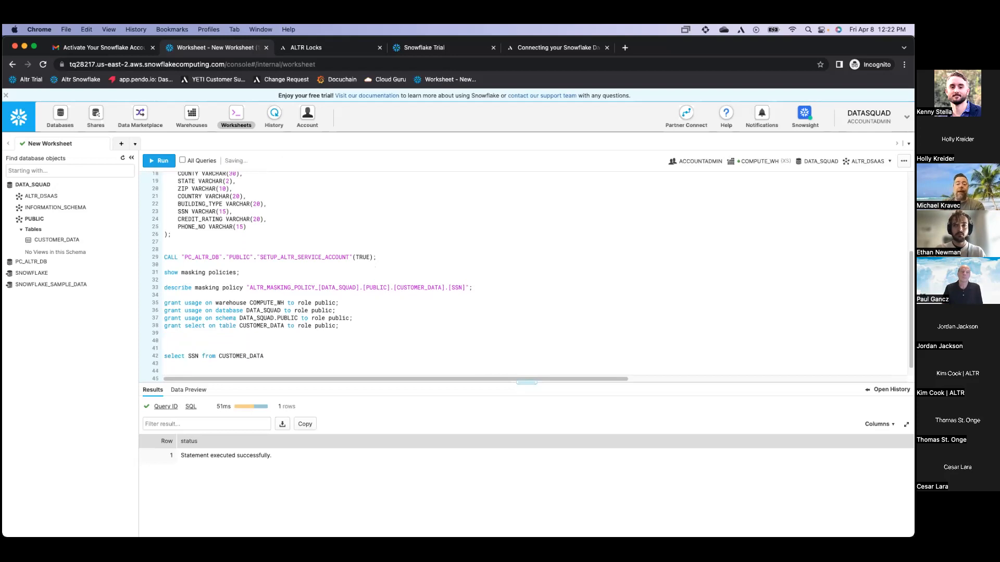
click(867, 161)
click(804, 254)
click(779, 288)
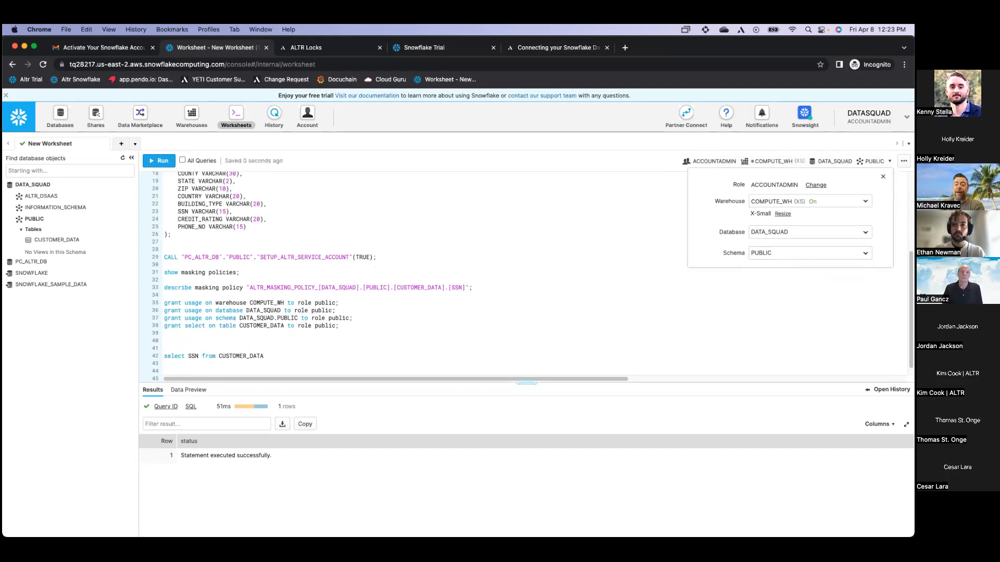
click(313, 332)
click(297, 357)
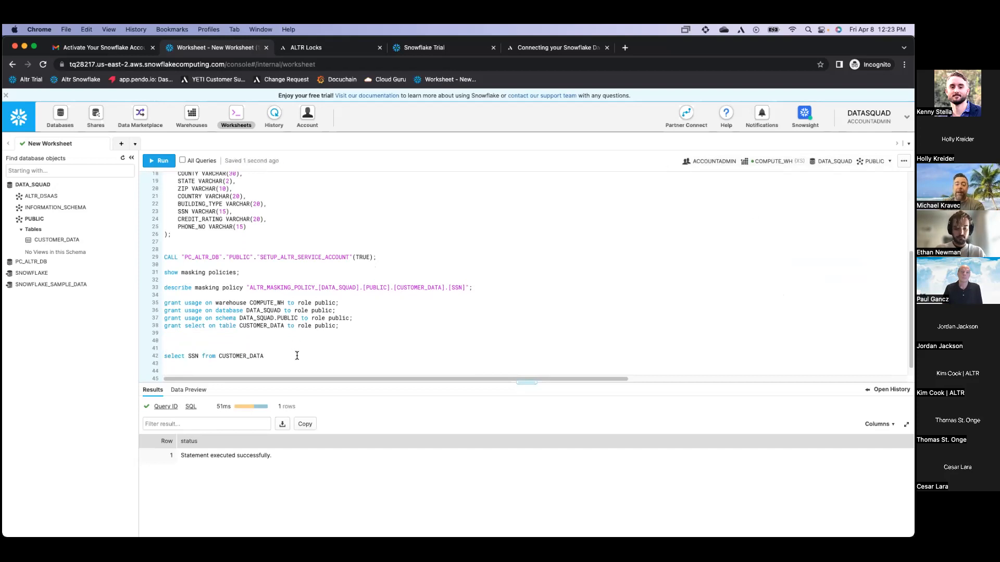
text(li)
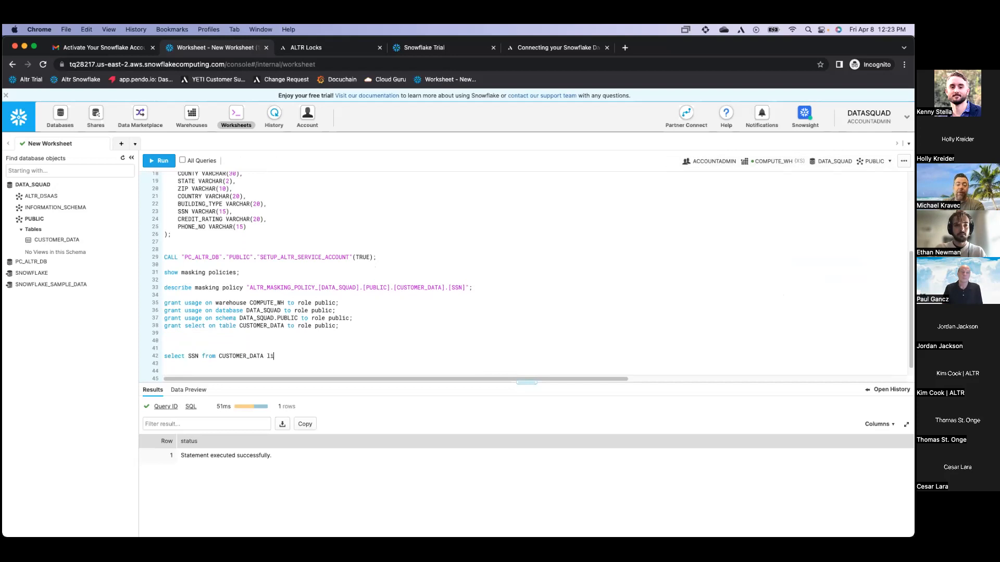
text(mit 10;)
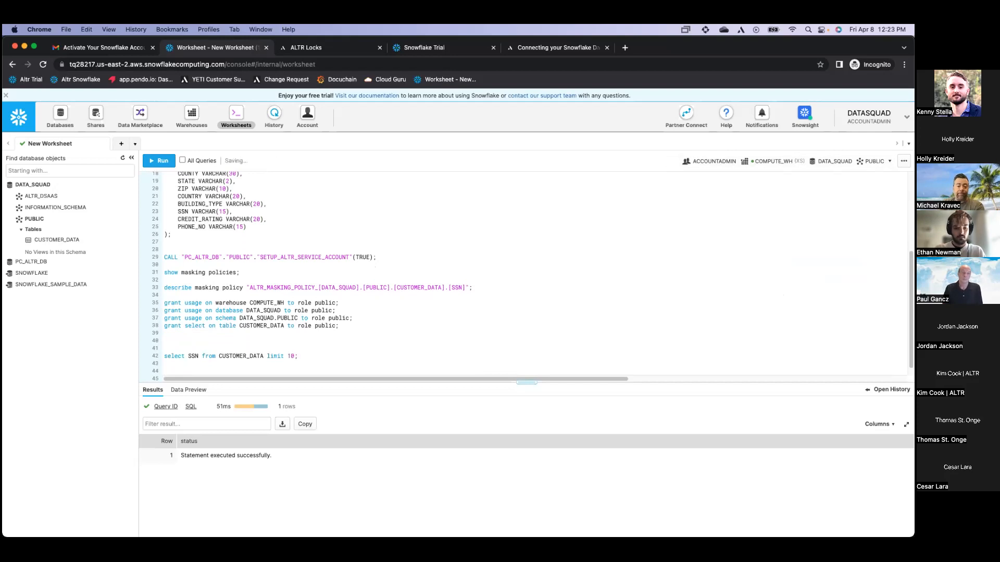
key(super+Return)
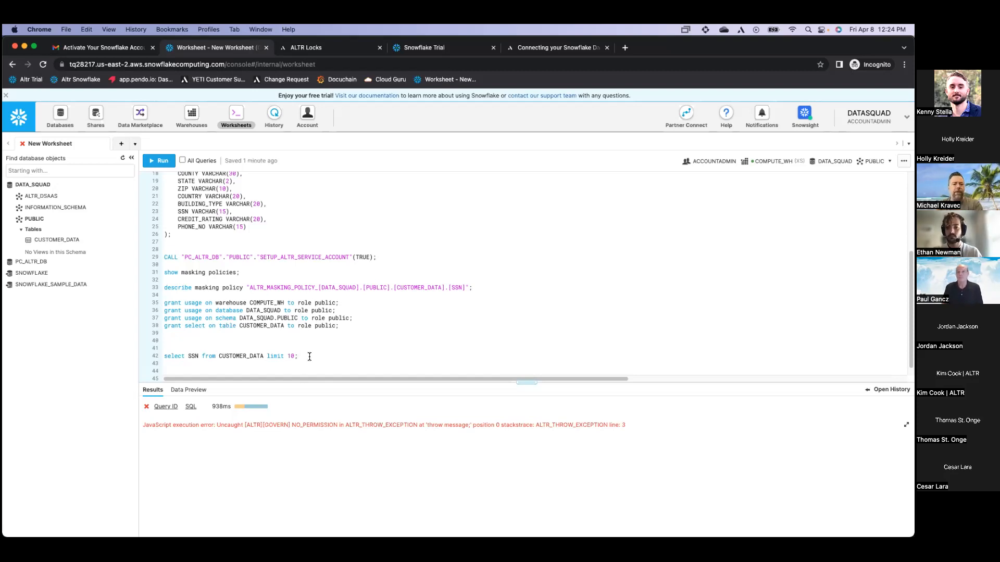
Run 'use role PC_ALTR_ROLE;' and rerun the SSN query to get full unmasked SSNs
key(Return)
text(us)
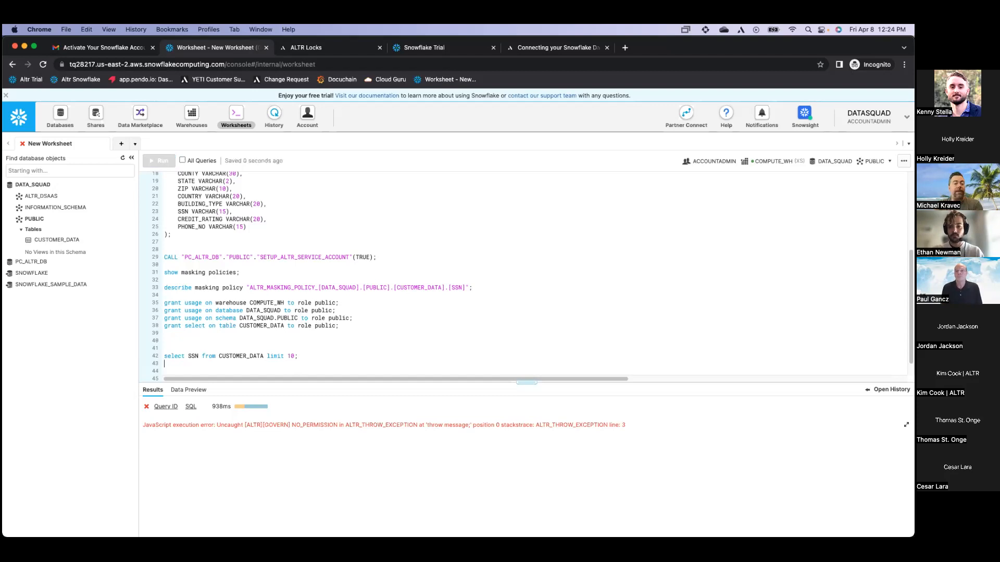
text(e role)
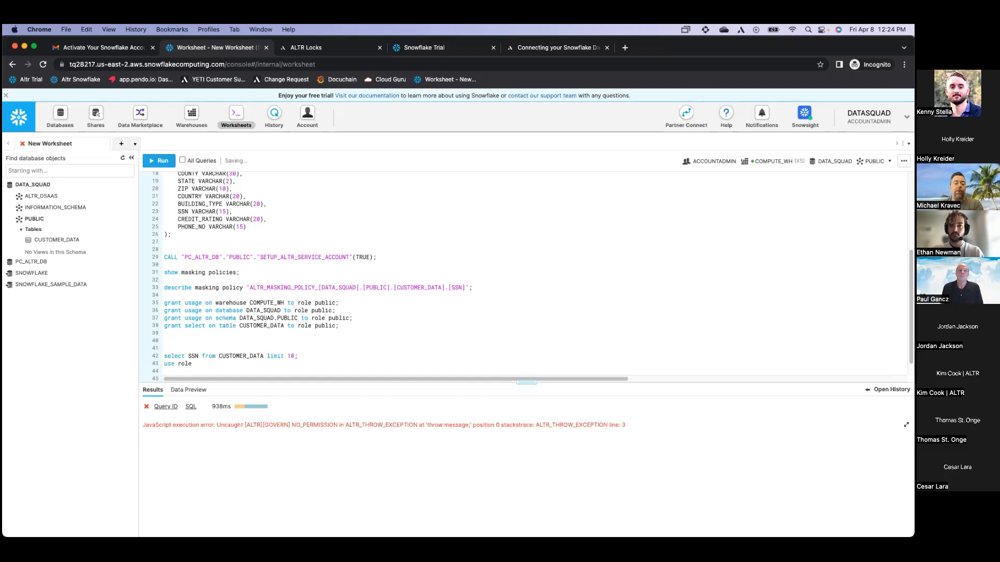
text( PC_ALTR_)
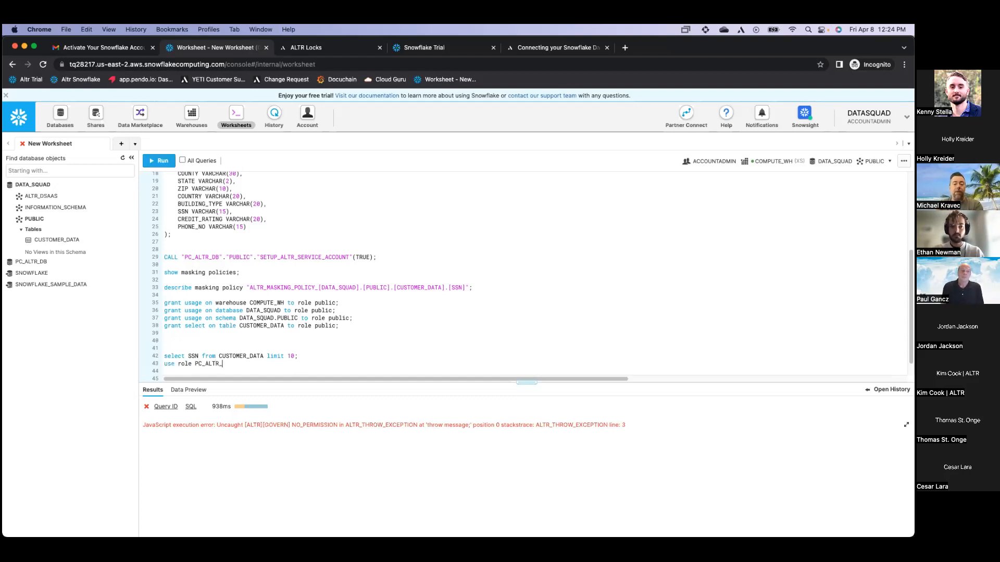
text(ROLE;)
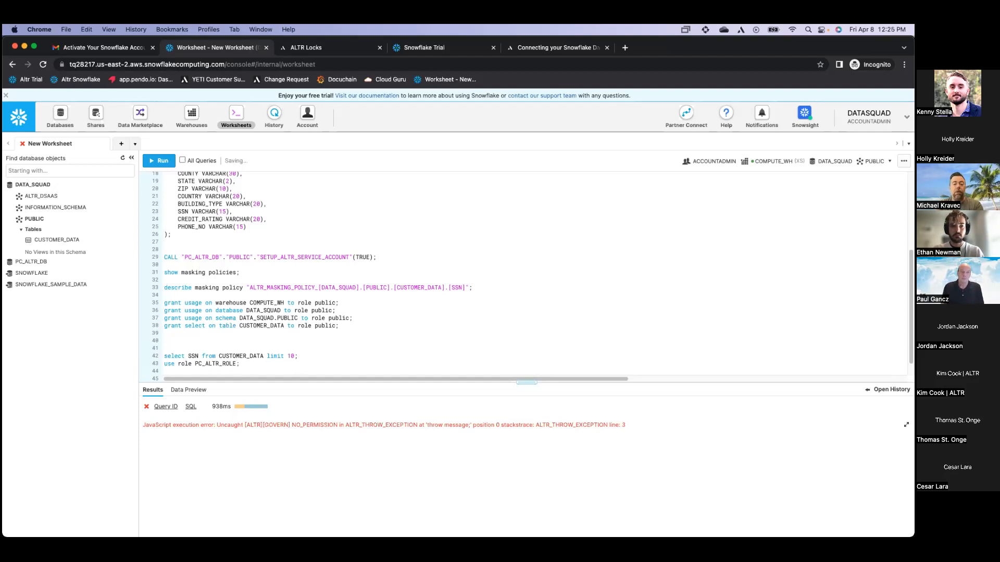
key(super+Return)
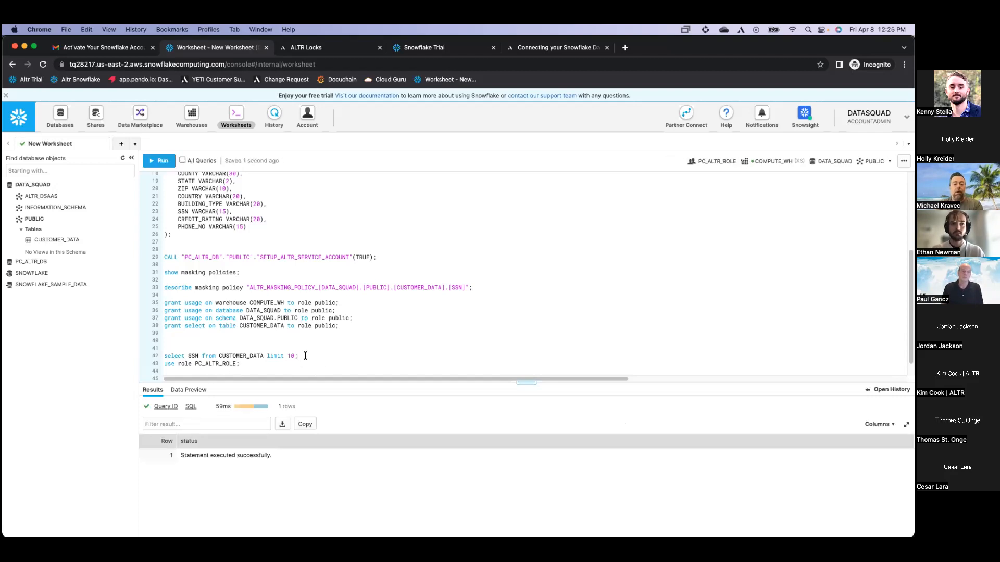
click(305, 355)
key(super+Return)
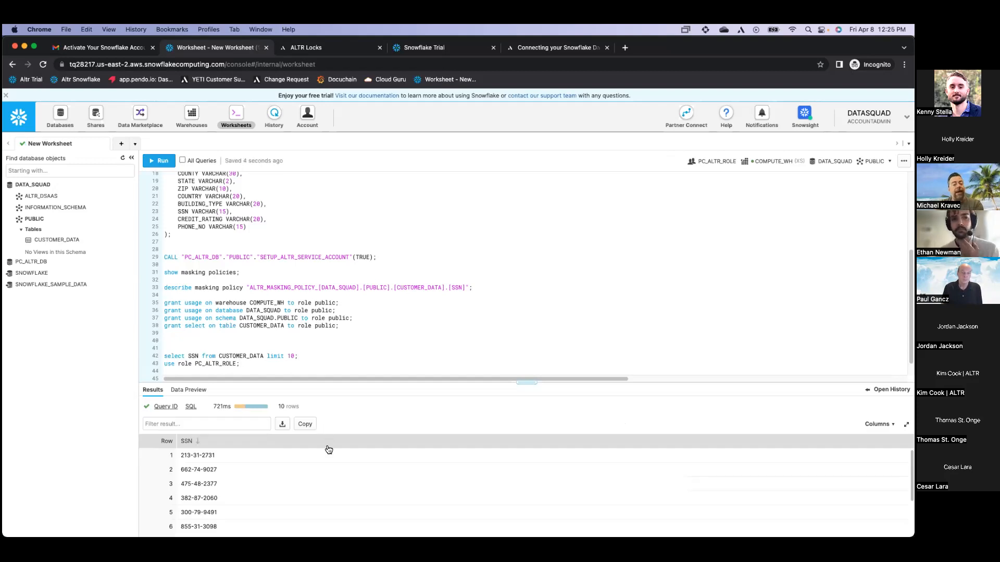
Add 'use role public;' on line 44 and run it
click(237, 369)
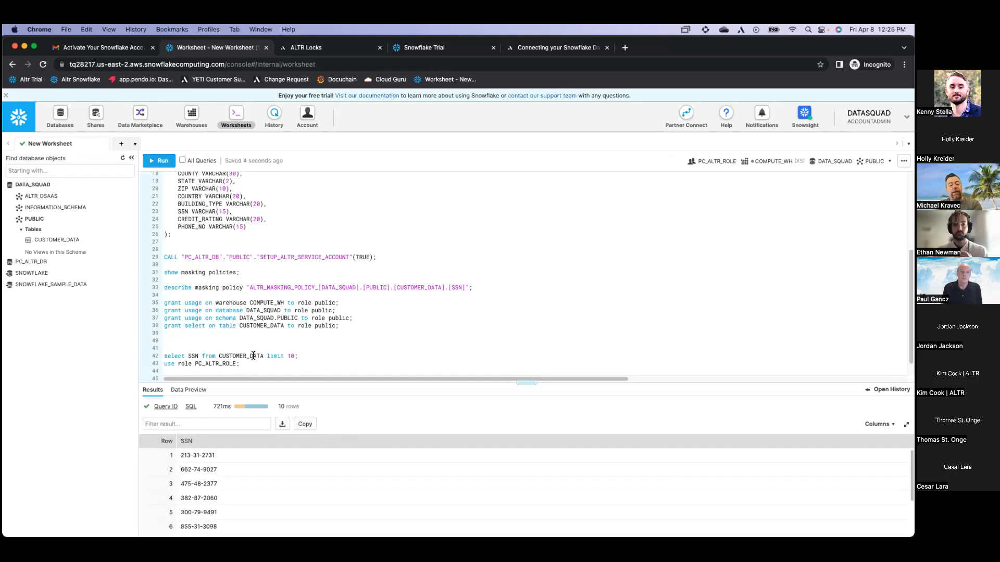
text(use ro)
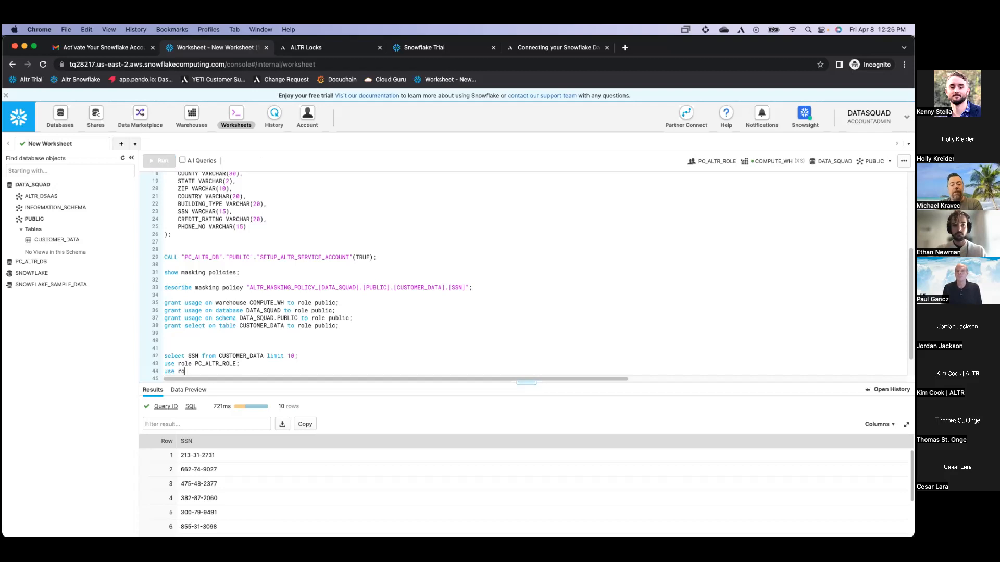
text(le public;)
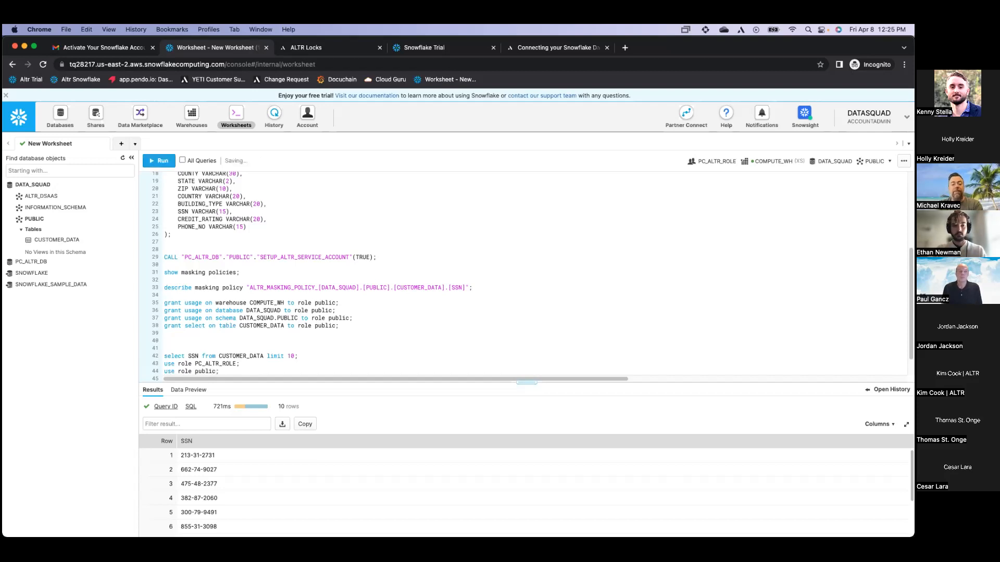
key(super+Return)
Rerun the line-42 SSN query as PUBLIC, showing only the last four digits
click(259, 353)
key(super+Return)
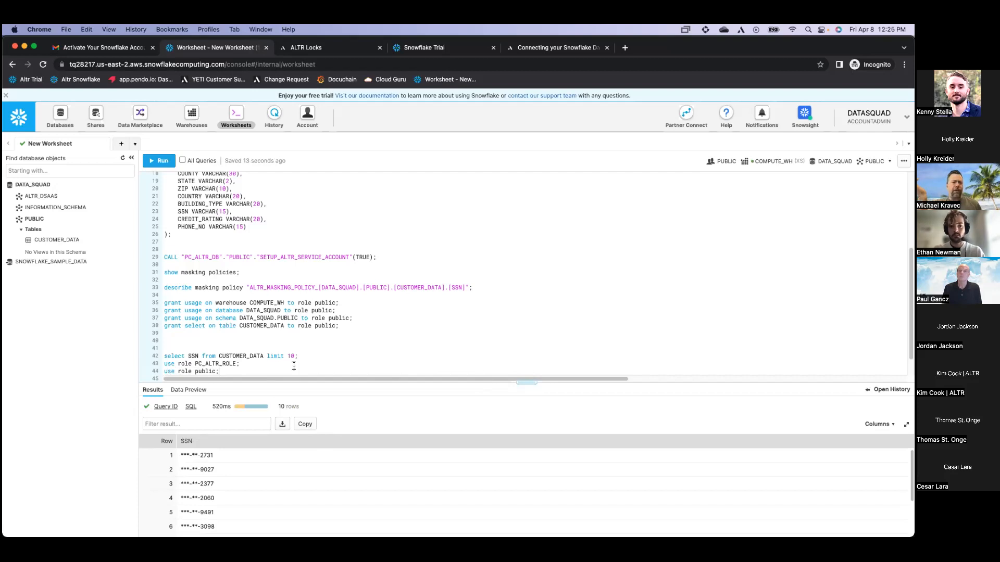
key(Return)
key(Return)
key(Return)
key(Return)
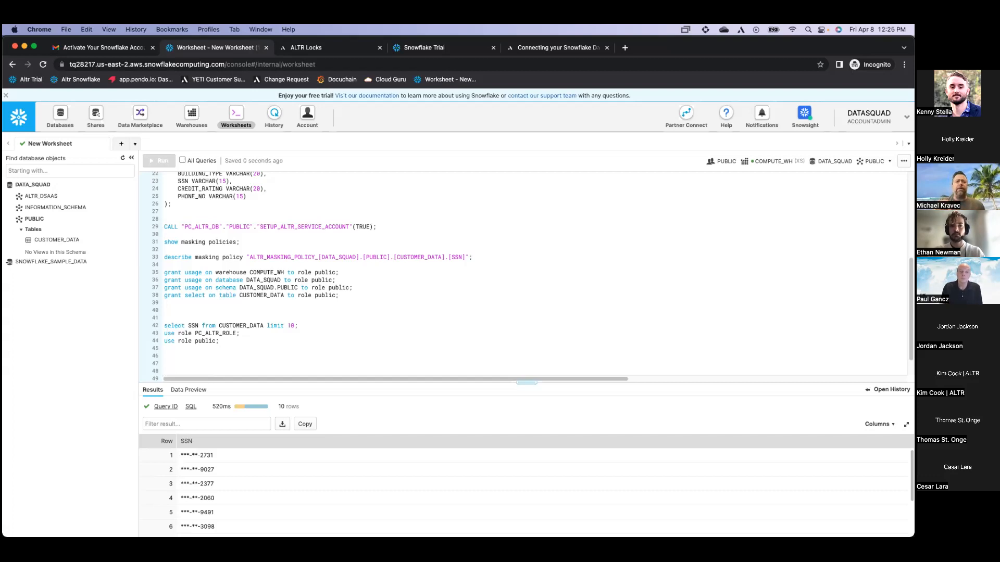
Start threshold 'ssn - block' with the Block action and an access rate of 1000 rows per minute
click(322, 48)
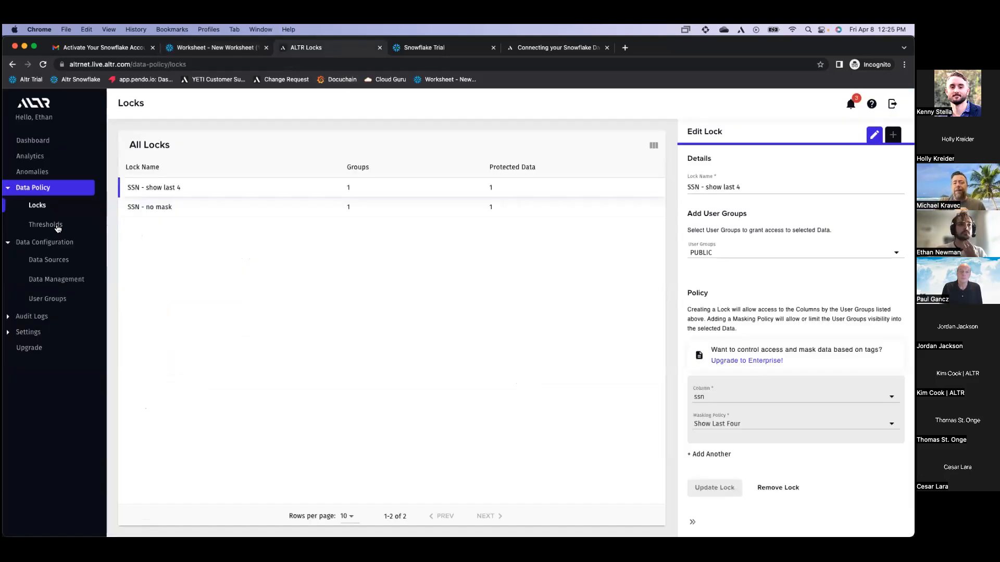
click(96, 227)
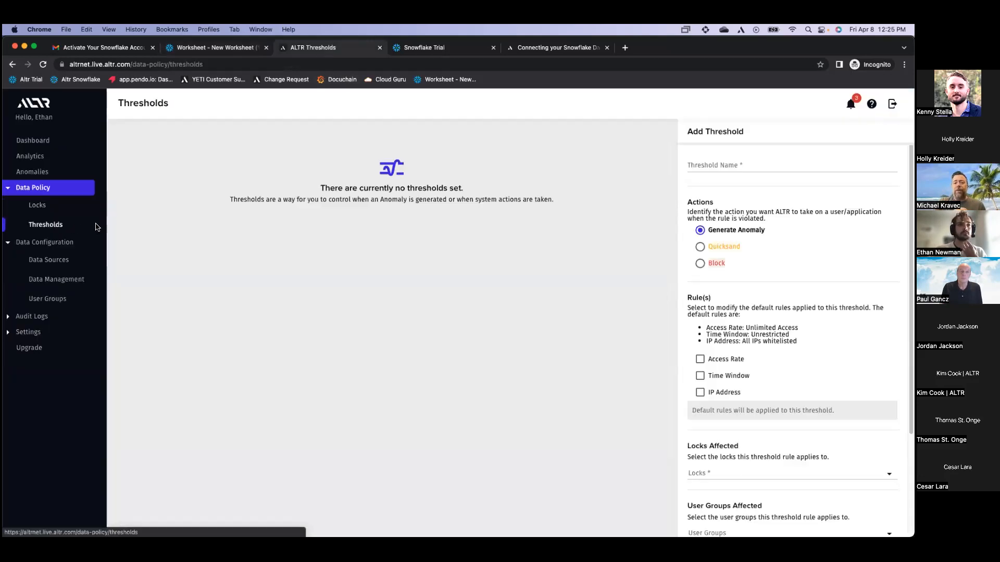
click(715, 165)
text(ssn)
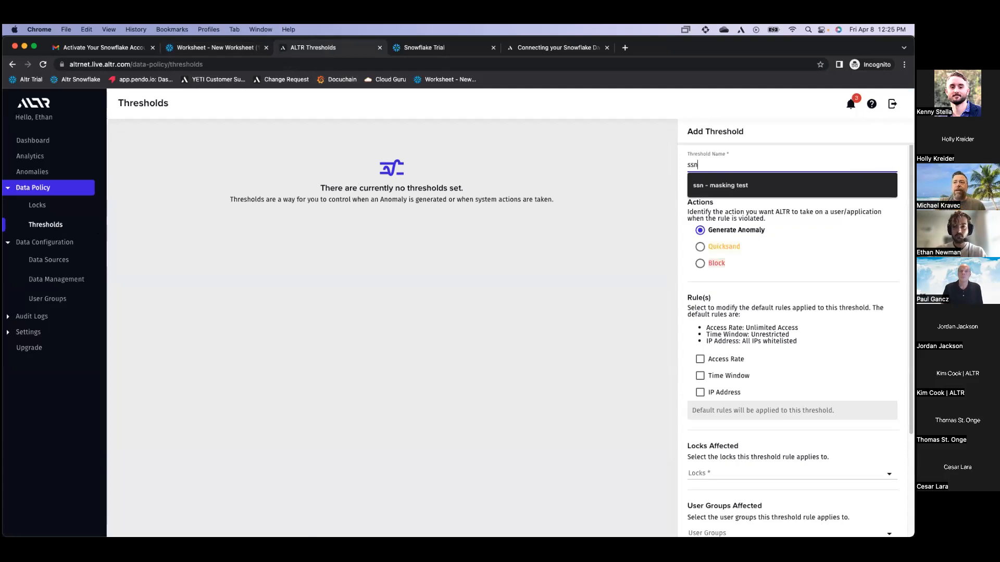
text( - block)
click(707, 262)
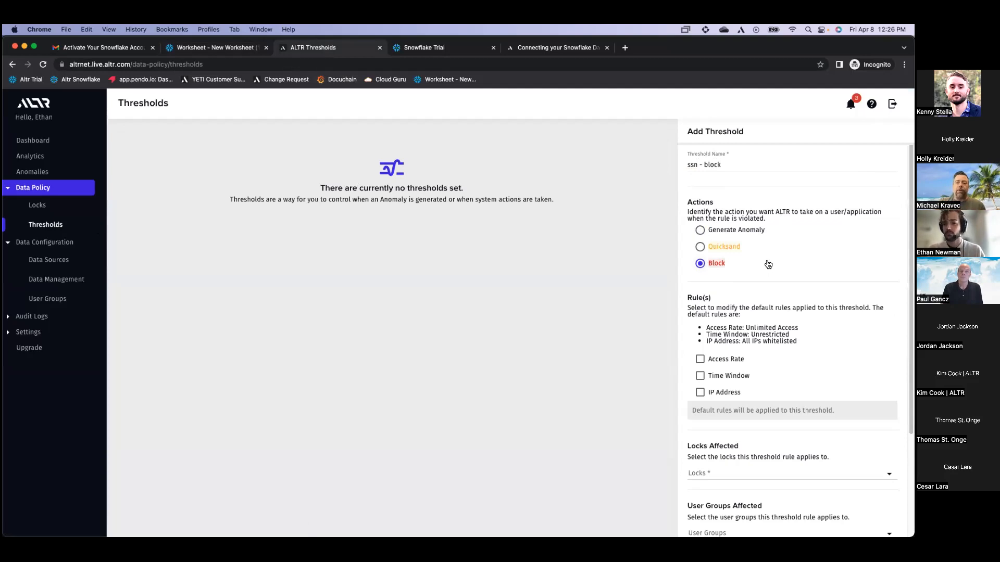
scroll(768, 263, down, 2)
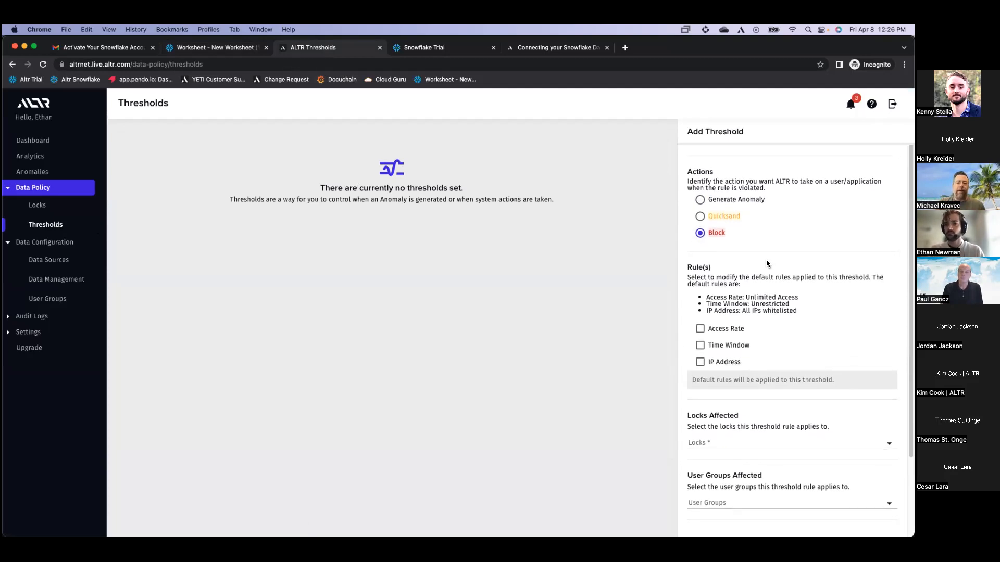
scroll(759, 321, down, 1)
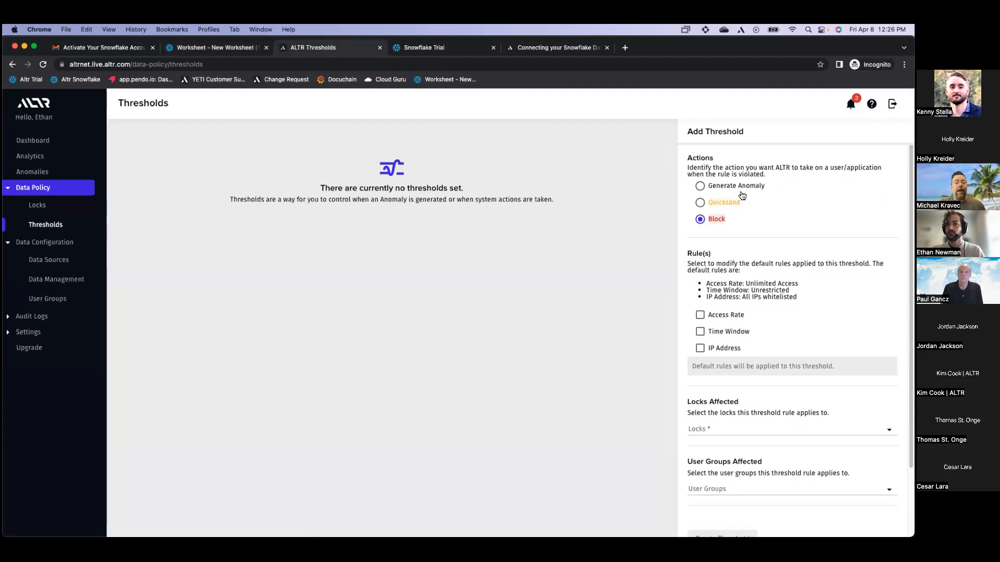
click(736, 316)
scroll(738, 319, down, 1)
click(813, 365)
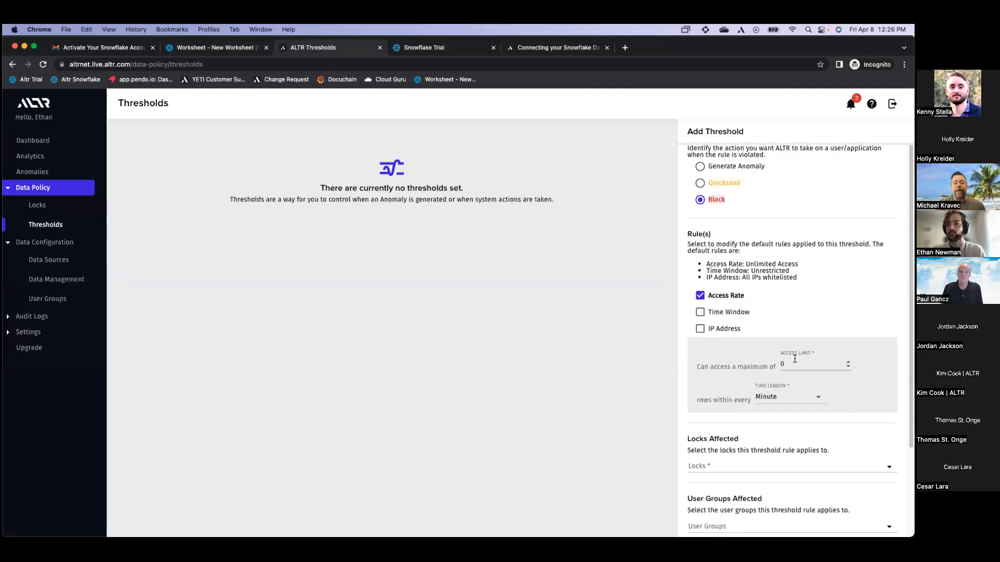
key(BackSpace)
text(1000)
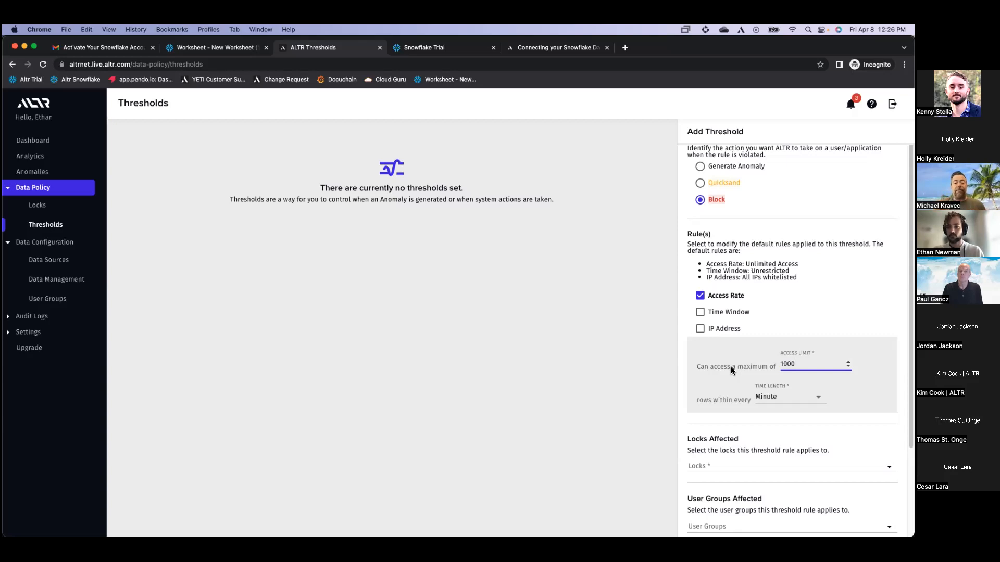
scroll(731, 369, down, 1)
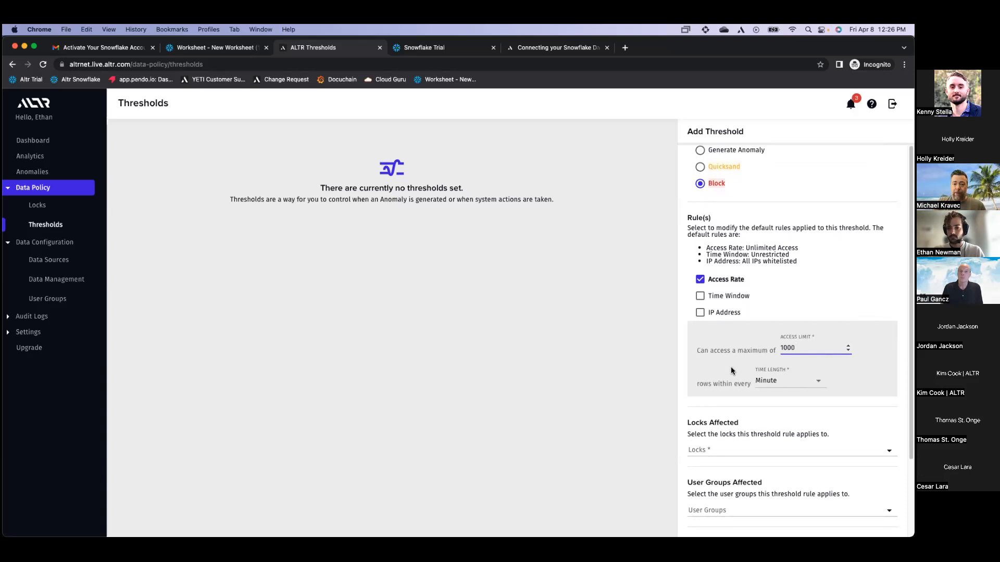
scroll(730, 369, down, 2)
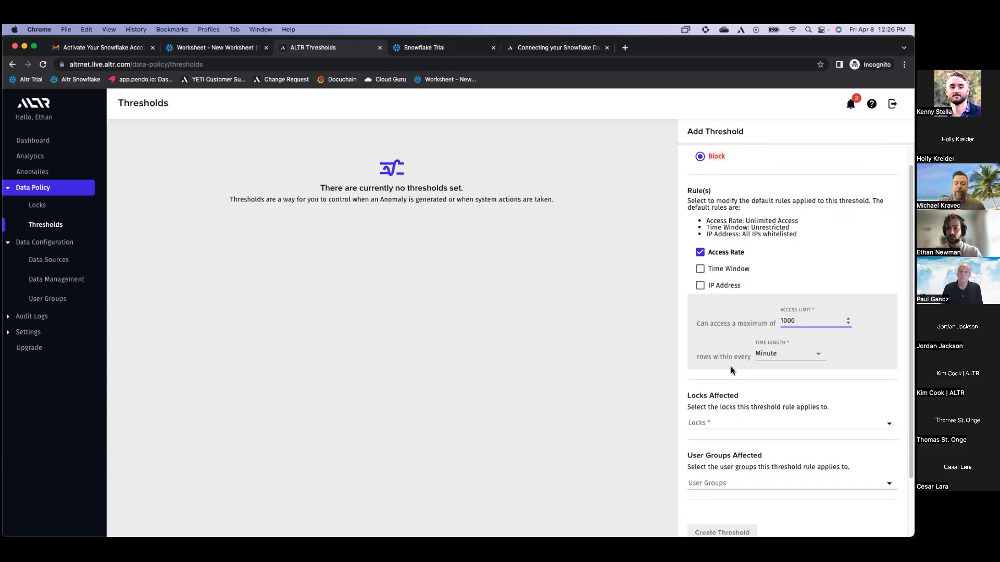
scroll(731, 370, down, 2)
Apply the threshold to the SSN - no mask lock and PC_ALTR_ROLE, and create it
click(726, 394)
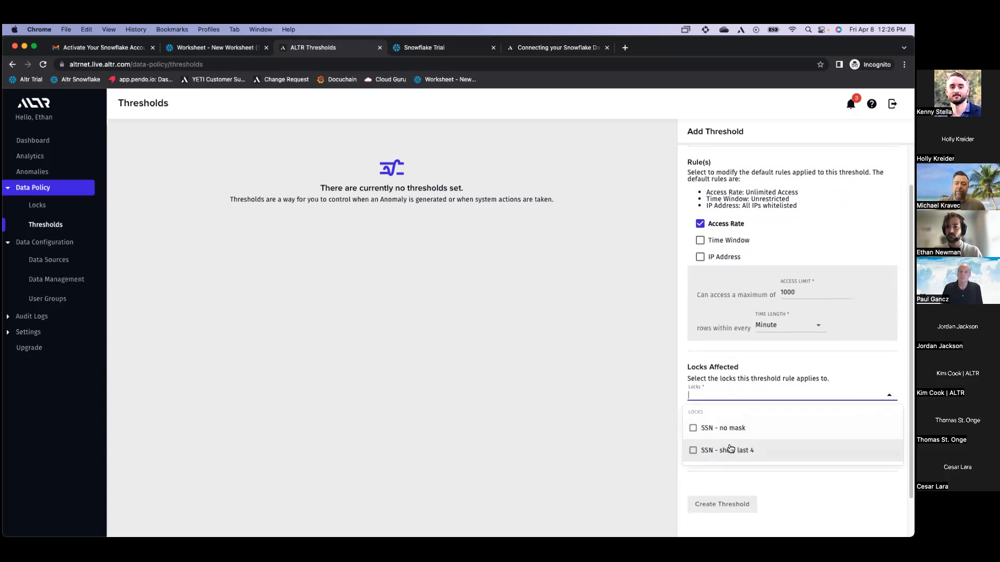
click(728, 430)
click(751, 377)
click(735, 455)
scroll(736, 469, down, 3)
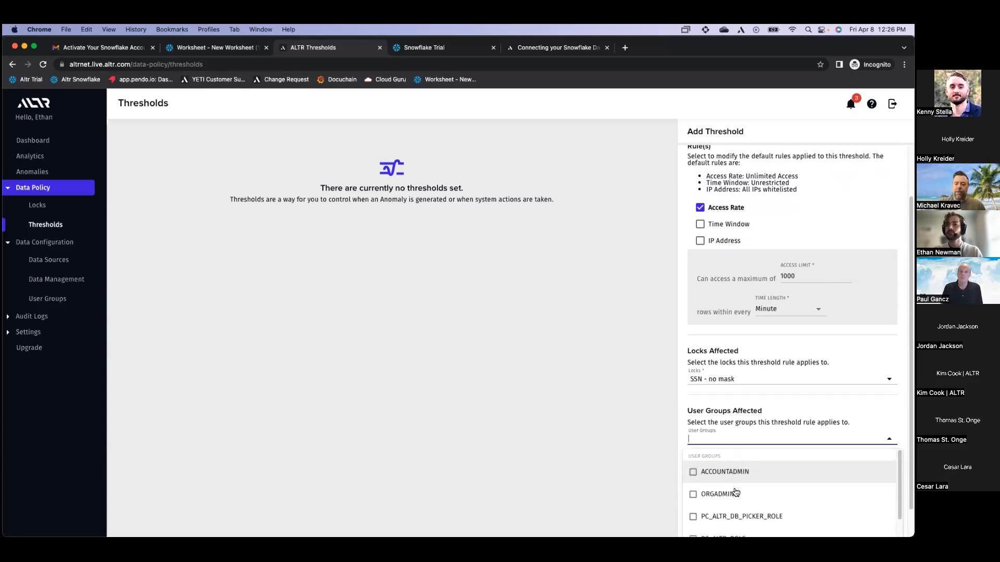
click(725, 499)
click(748, 417)
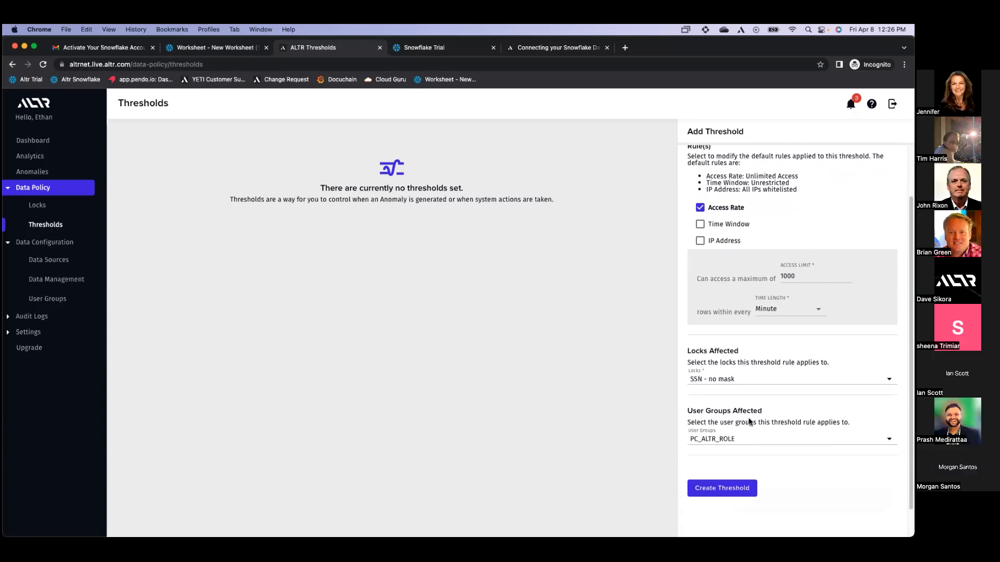
scroll(736, 448, down, 1)
click(722, 470)
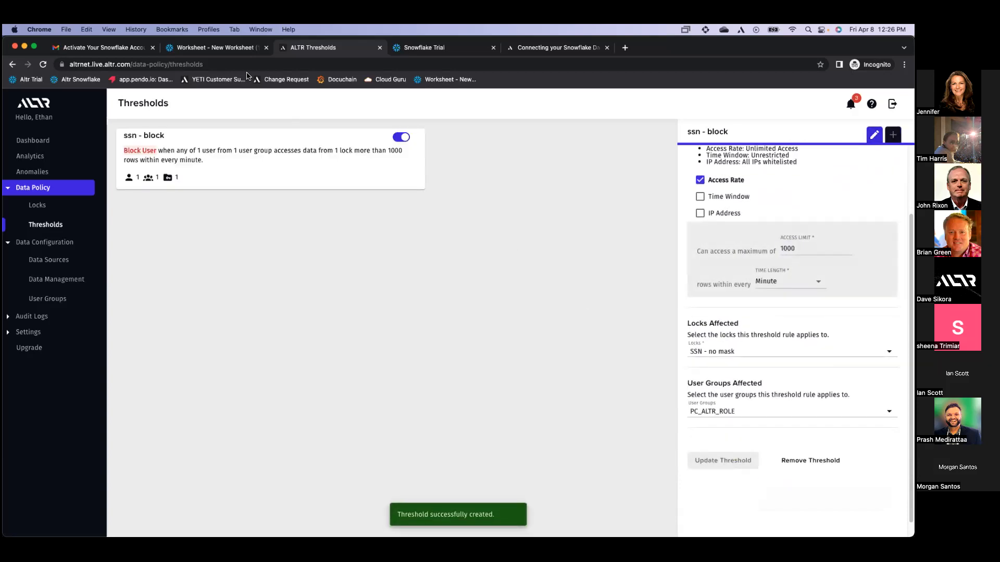
click(225, 51)
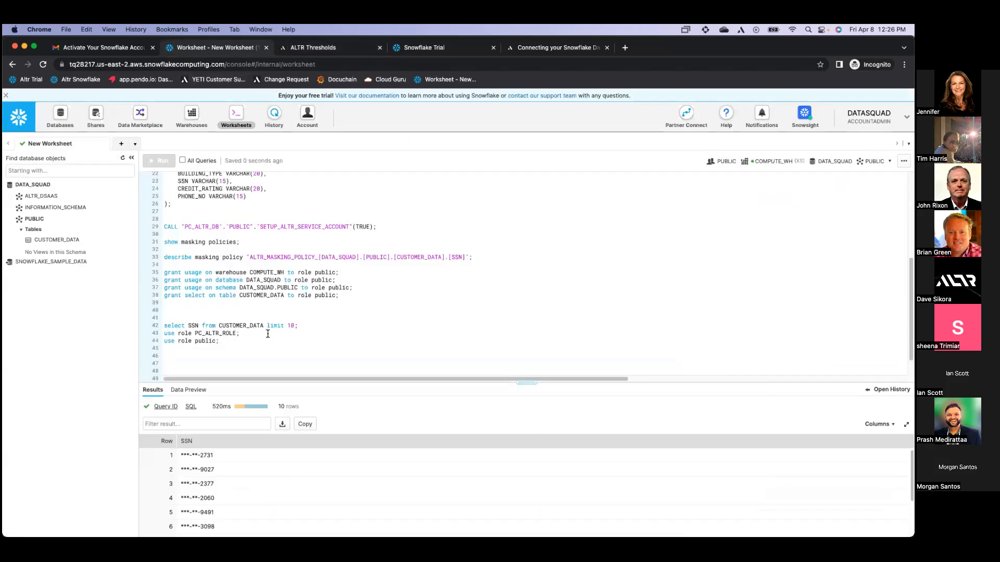
Write and run 'select SSN from CUSTOMER_DATA;' on line 46 as PUBLIC
click(266, 357)
text(select SSN from )
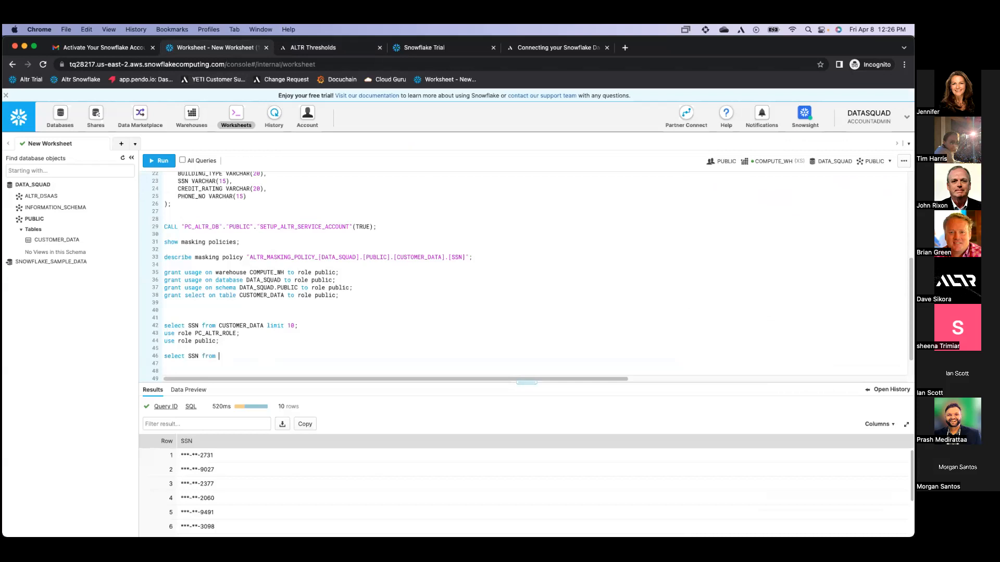
text(CUSTOMER_DATA;)
click(284, 360)
key(super+Return)
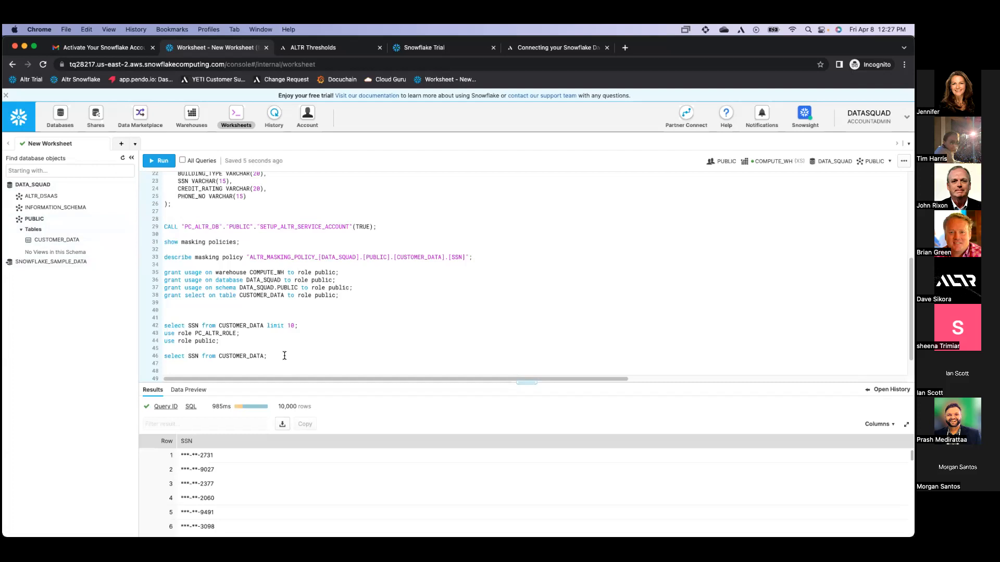
Switch to PC_ALTR_ROLE and rerun the full SSN query, which ALTR blocks
click(235, 333)
key(super+Return)
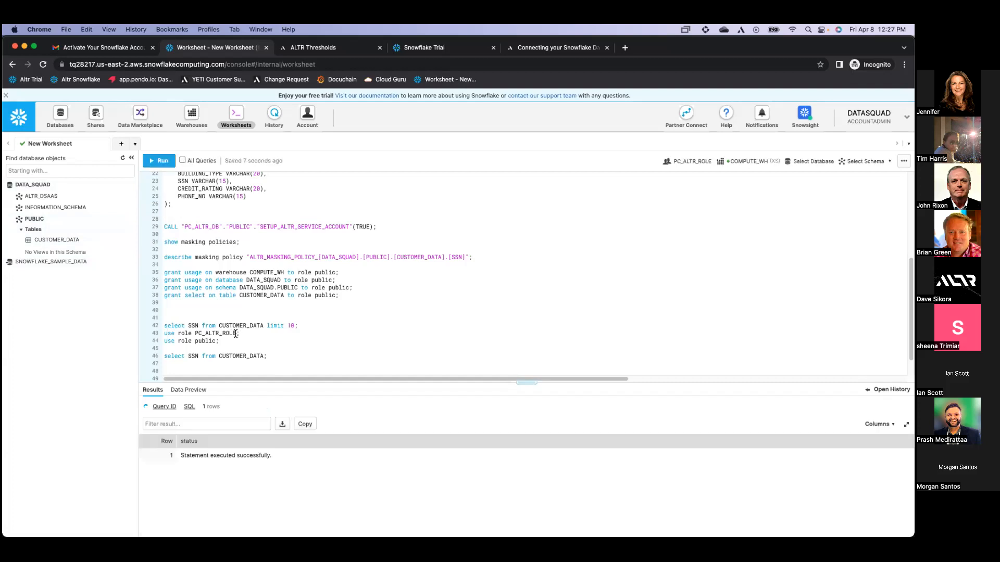
click(241, 356)
key(super+Return)
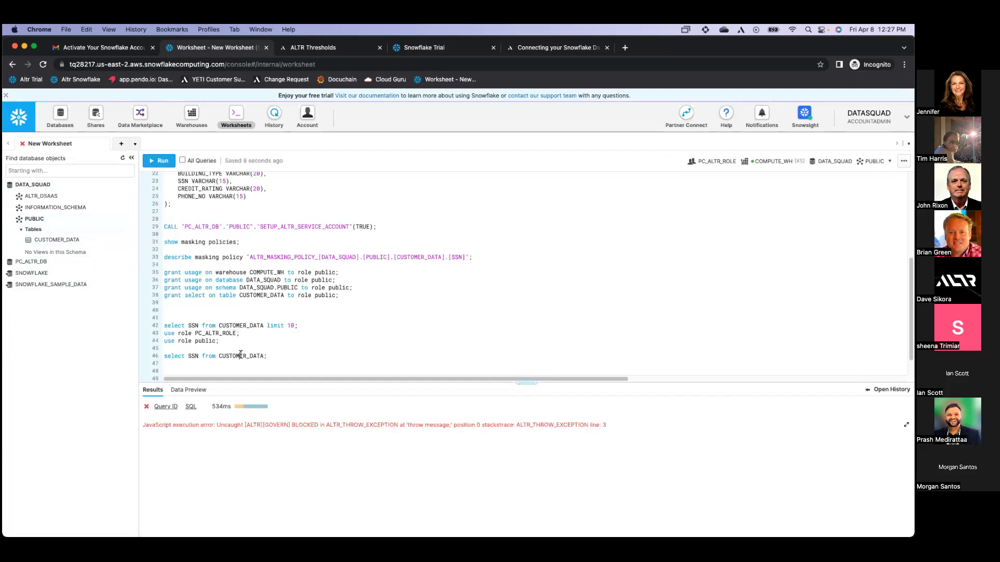